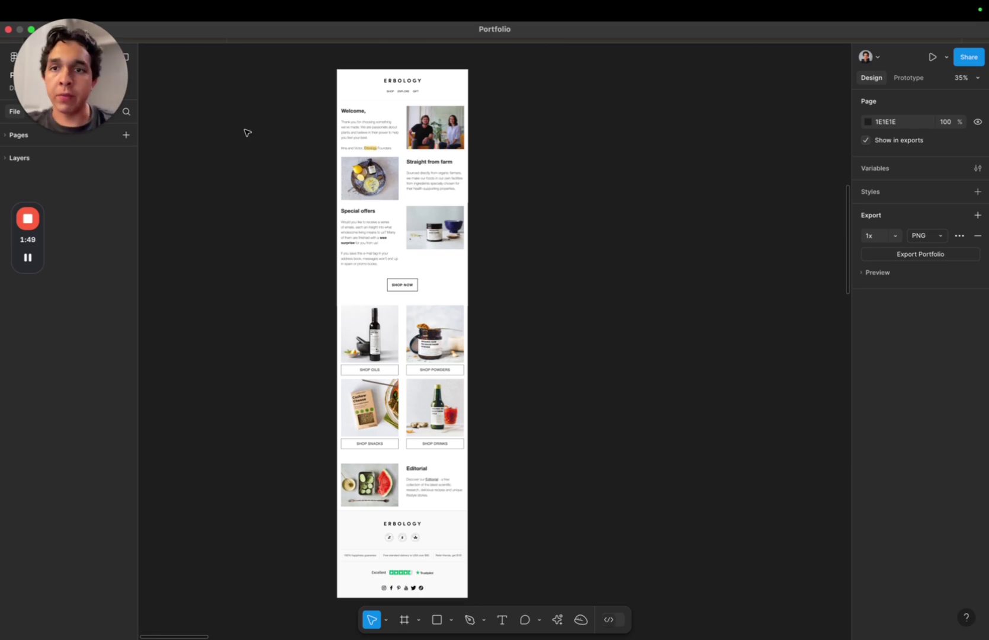
# - Examine the Welcome, Straight from farm and Special offers sections of the Erbology email
pyautogui.scroll(10, 345, 125)
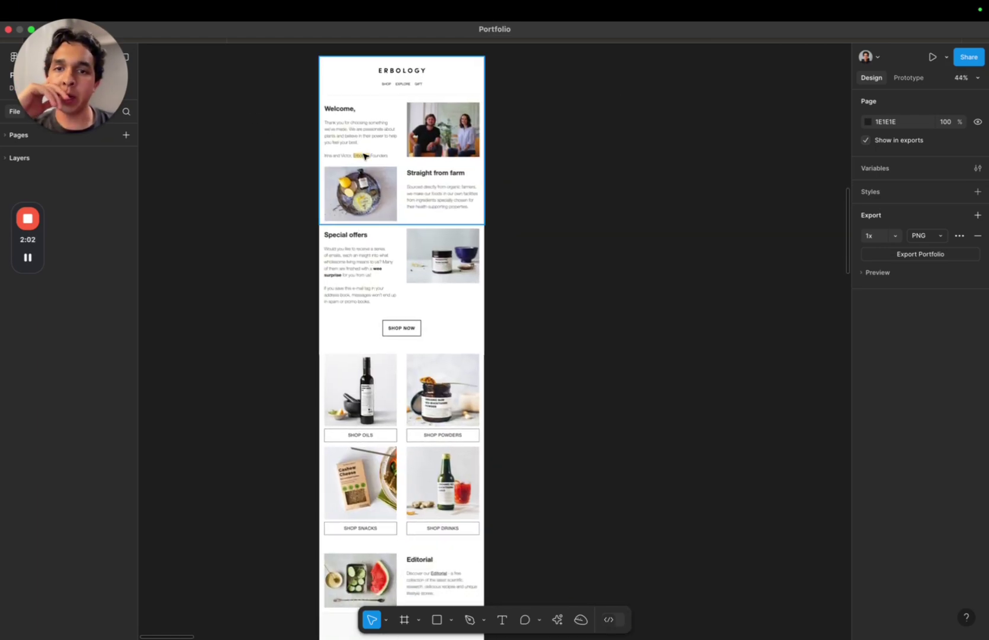
pyautogui.scroll(5, 364, 156)
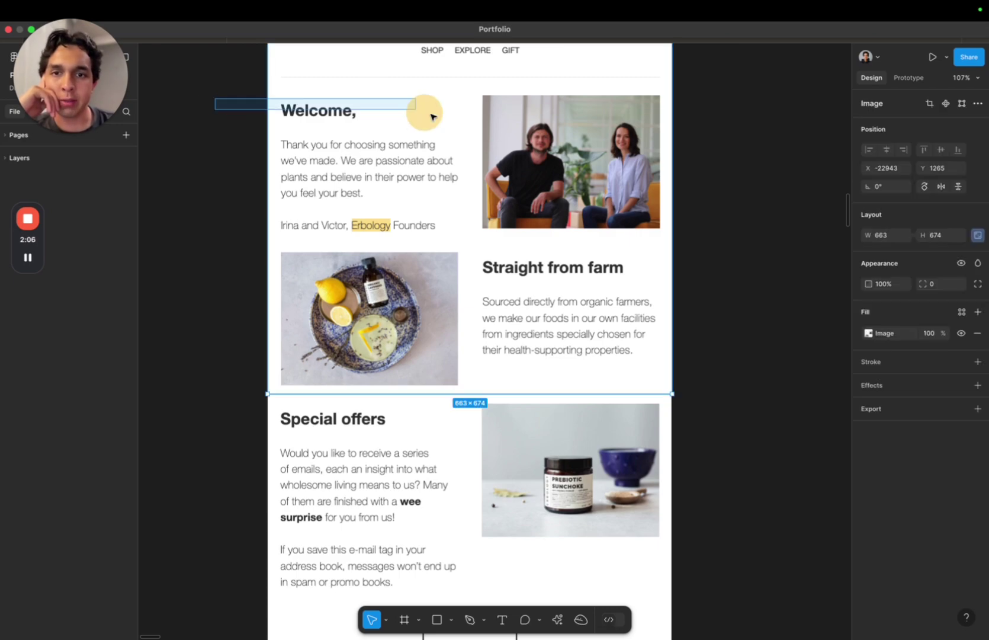
pyautogui.moveTo(215, 99); pyautogui.dragTo(442, 237)
pyautogui.moveTo(235, 97); pyautogui.dragTo(464, 243)
pyautogui.moveTo(758, 248); pyautogui.dragTo(677, 373)
pyautogui.scroll(-5, 424, 433)
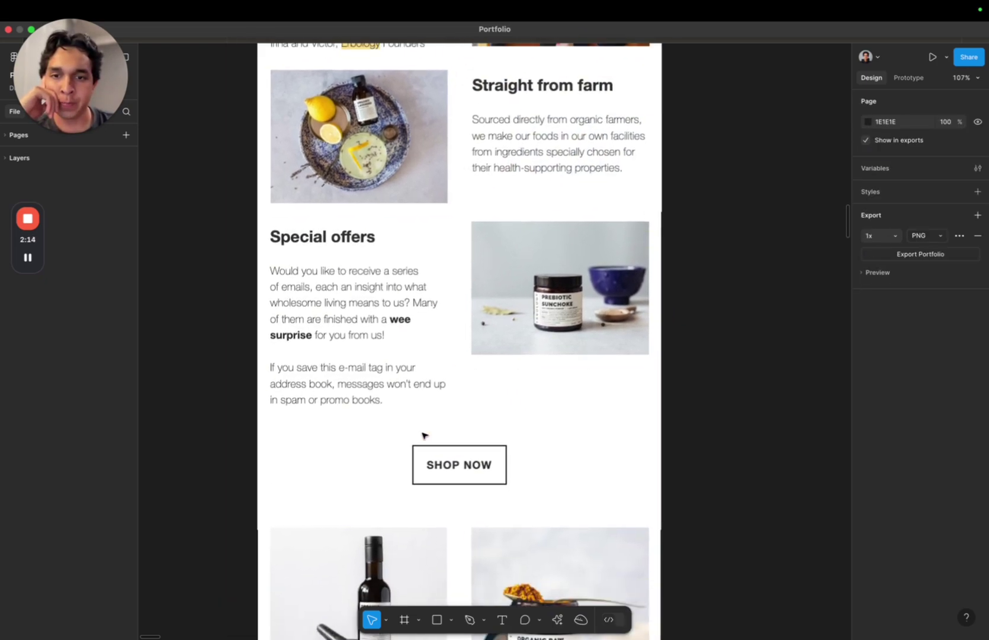
pyautogui.click(361, 242)
pyautogui.moveTo(207, 227); pyautogui.dragTo(448, 411)
pyautogui.click(227, 254)
pyautogui.scroll(-5, 229, 263)
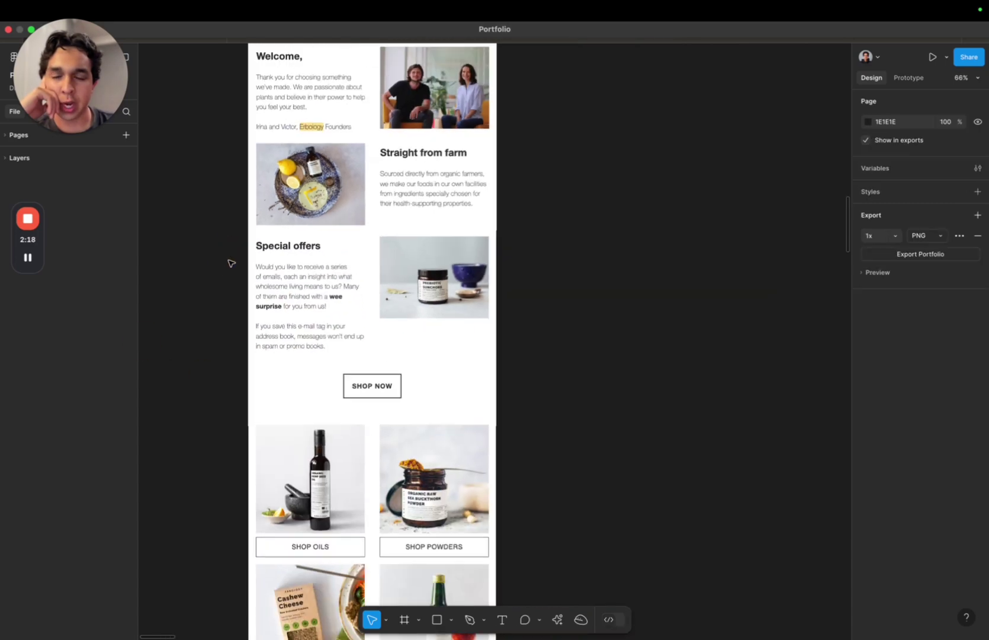
pyautogui.scroll(-3, 230, 263)
pyautogui.click(327, 278)
pyautogui.click(207, 289)
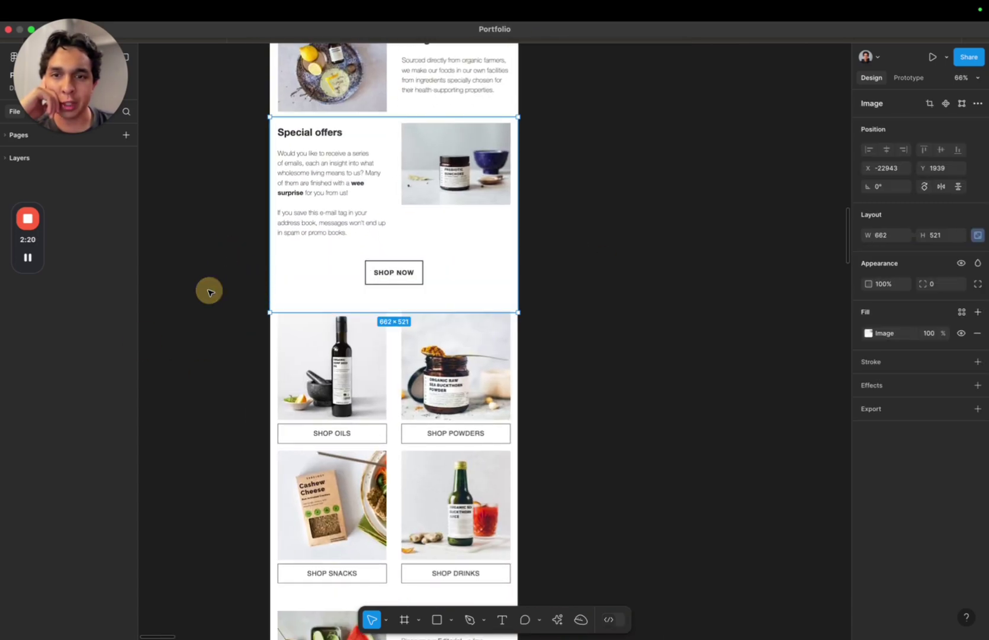
pyautogui.scroll(-3, 387, 193)
pyautogui.scroll(-3, 386, 194)
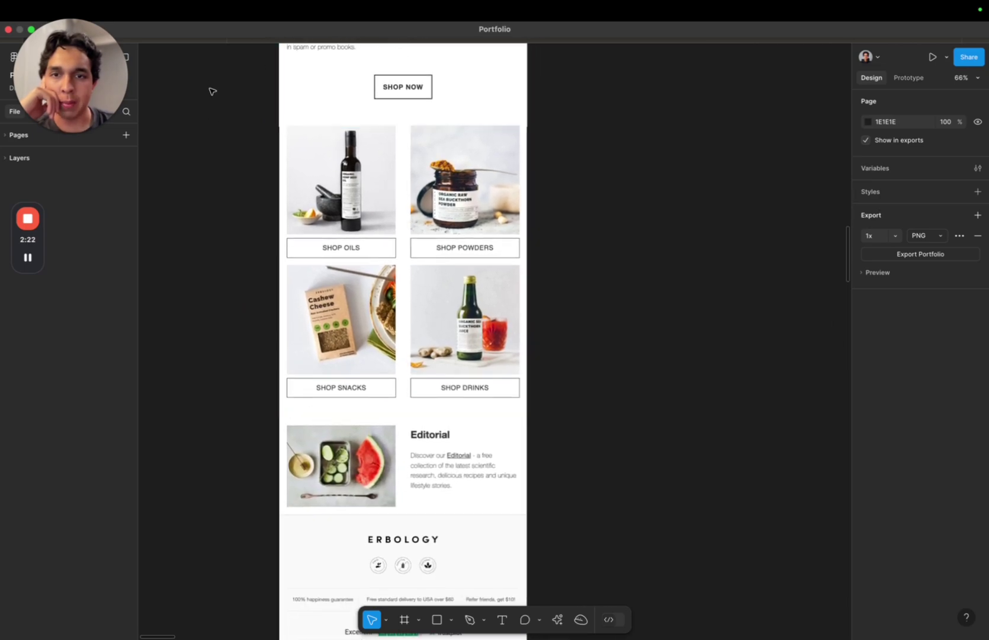
# - Examine the product grid, Editorial section and footer of the Erbology email, and return to its header for an overview
pyautogui.moveTo(200, 132); pyautogui.dragTo(614, 323)
pyautogui.click(615, 323)
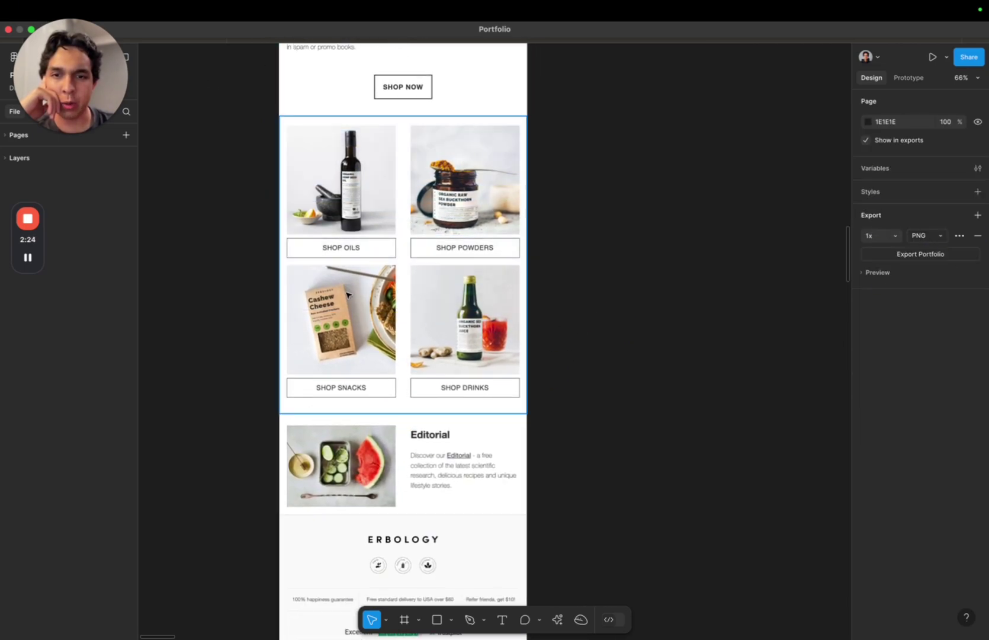
pyautogui.scroll(-3, 413, 339)
pyautogui.scroll(-3, 413, 339)
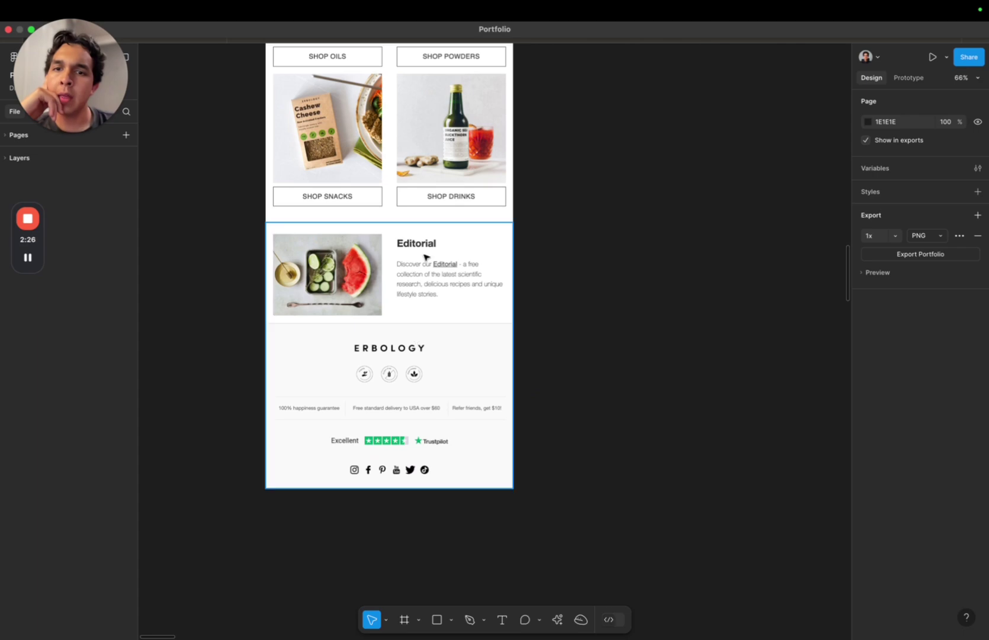
pyautogui.moveTo(591, 215); pyautogui.dragTo(229, 347)
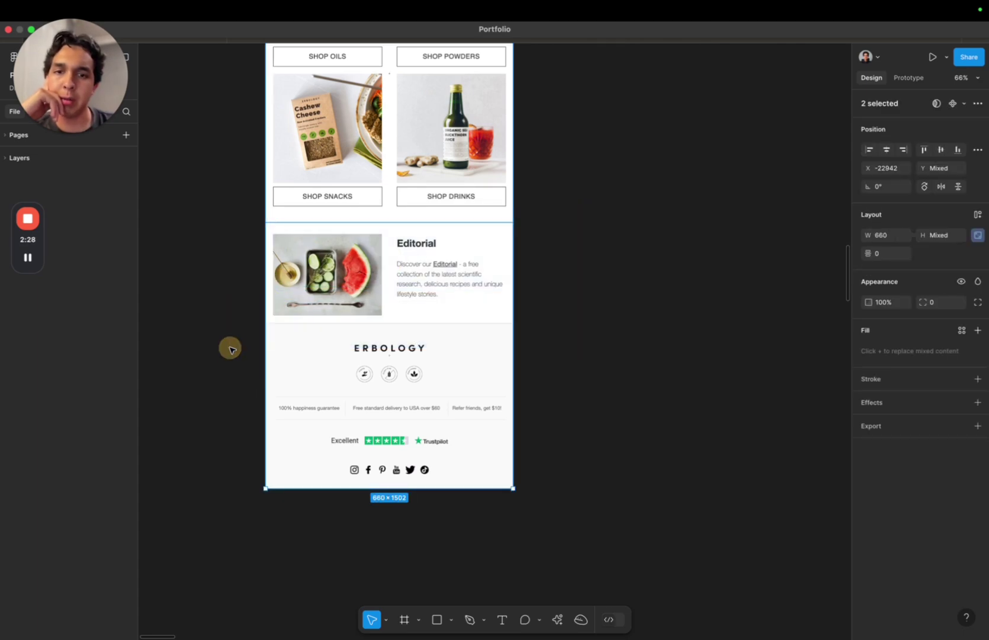
pyautogui.click(230, 348)
pyautogui.scroll(-3, 425, 288)
pyautogui.click(407, 367)
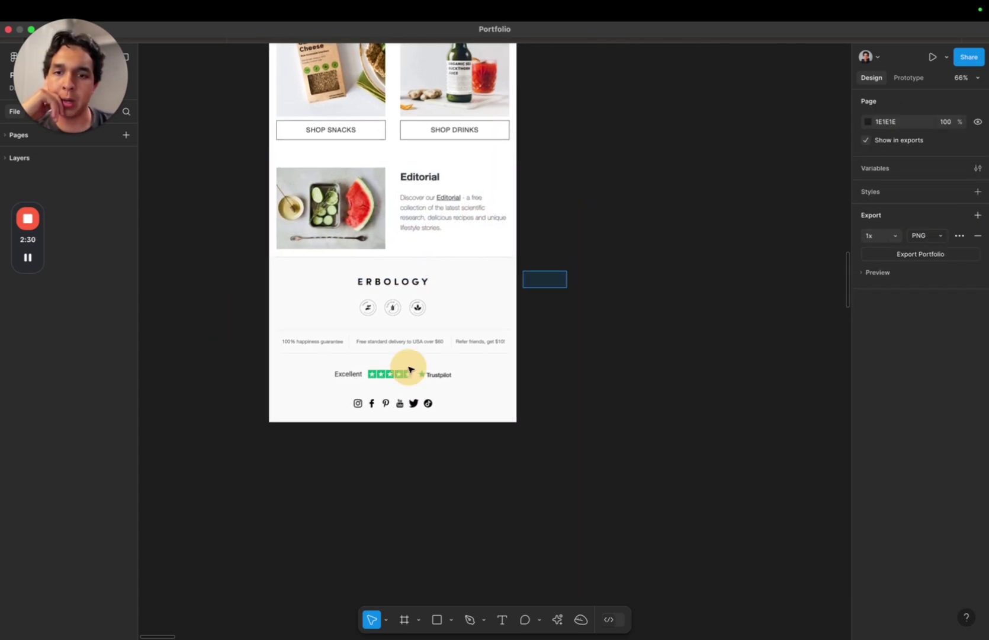
pyautogui.click(286, 487)
pyautogui.scroll(10, 546, 249)
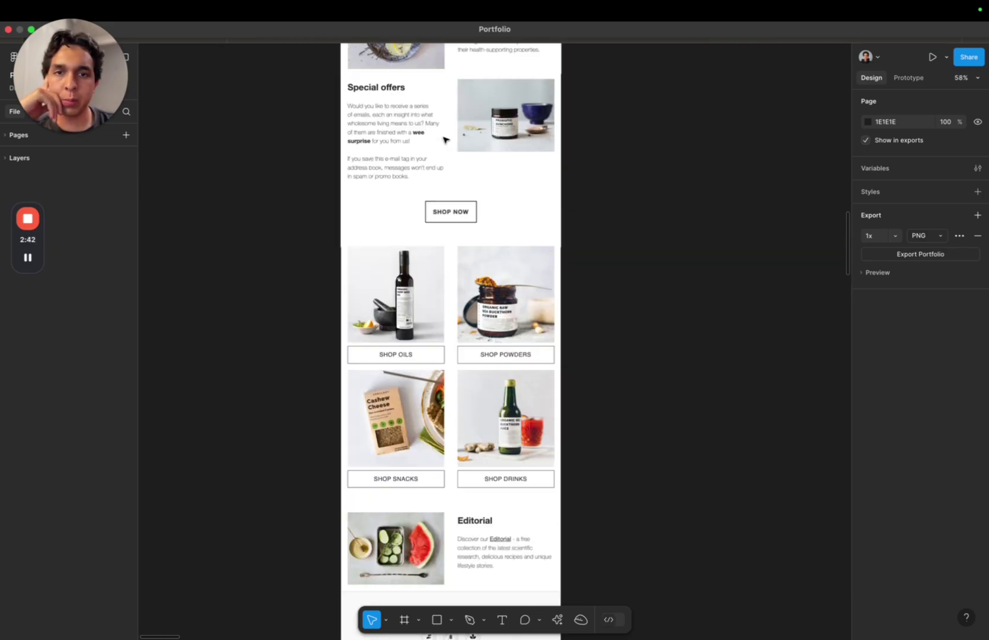
pyautogui.scroll(5, 444, 137)
pyautogui.scroll(-2, 445, 139)
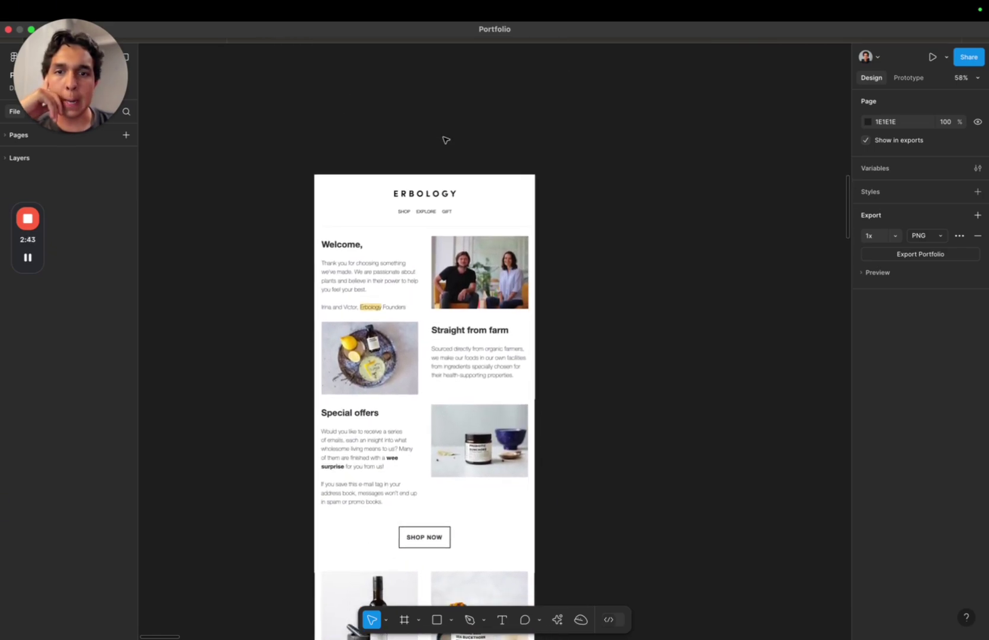
pyautogui.moveTo(591, 80); pyautogui.dragTo(280, 415)
pyautogui.click(276, 420)
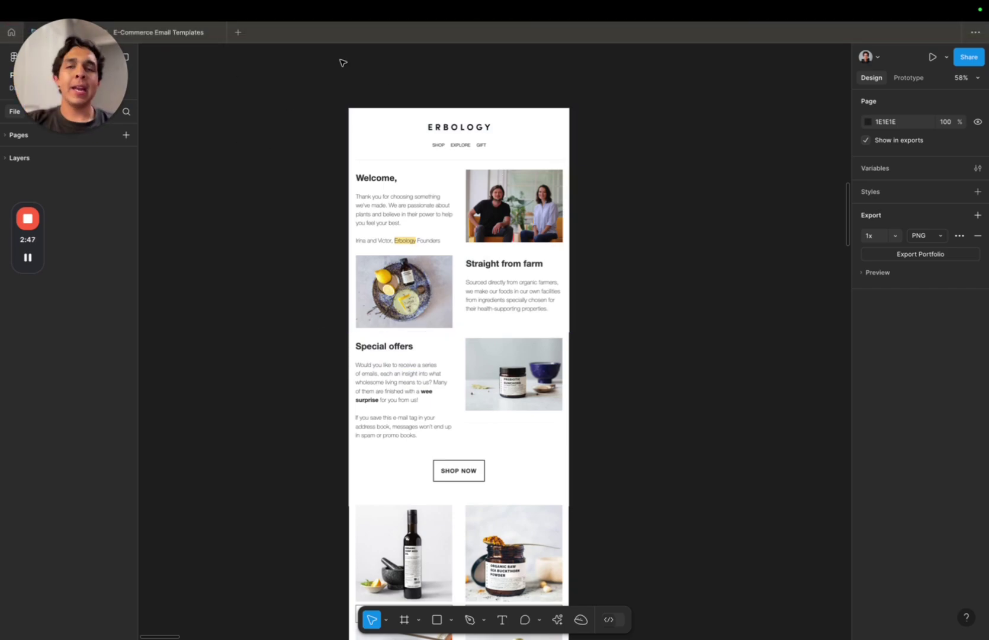
# - Switch to the E-Commerce Email Templates file and examine the layouts in its Hero Sections group
pyautogui.click(171, 35)
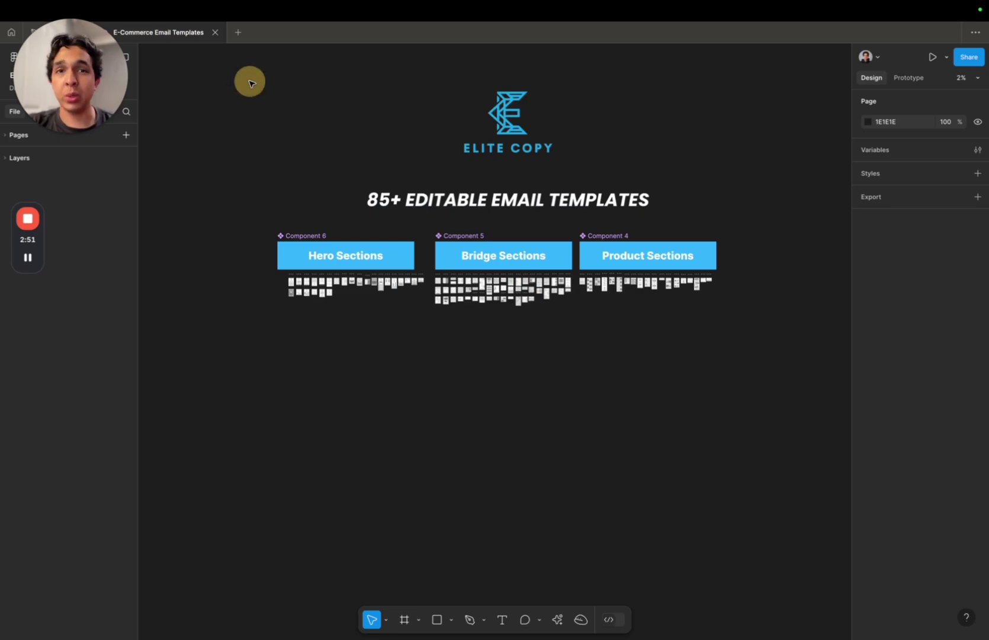
pyautogui.moveTo(250, 81); pyautogui.dragTo(751, 449)
pyautogui.click(752, 454)
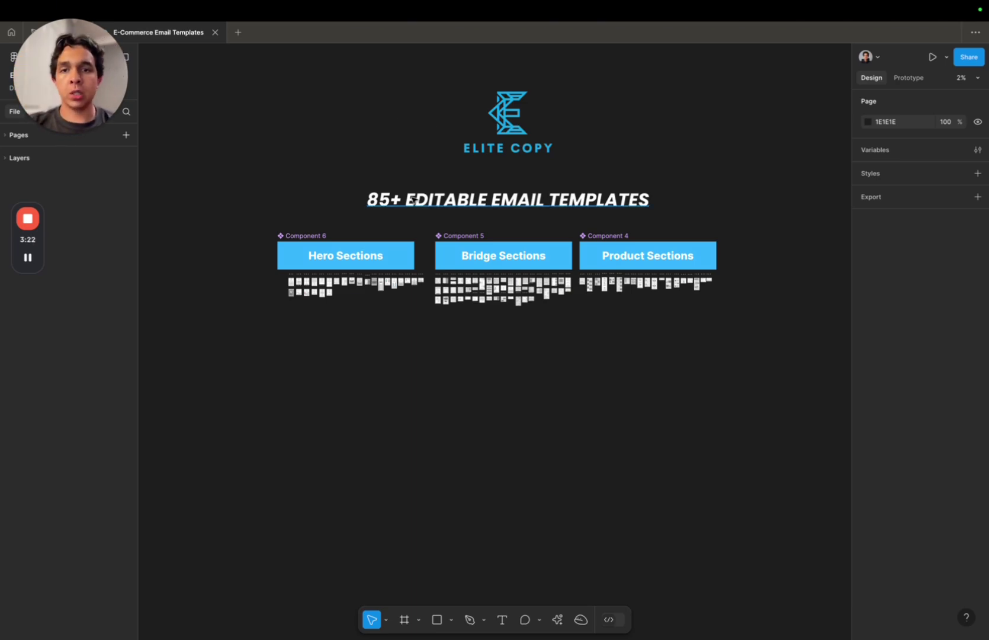
pyautogui.scroll(3, 300, 284)
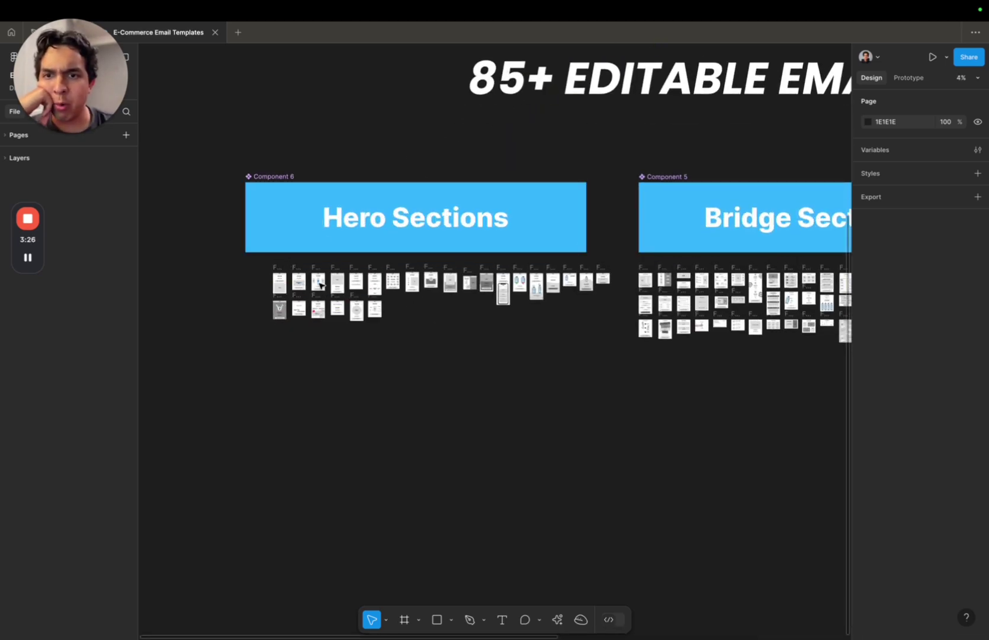
pyautogui.scroll(5, 303, 290)
pyautogui.scroll(-2, 304, 290)
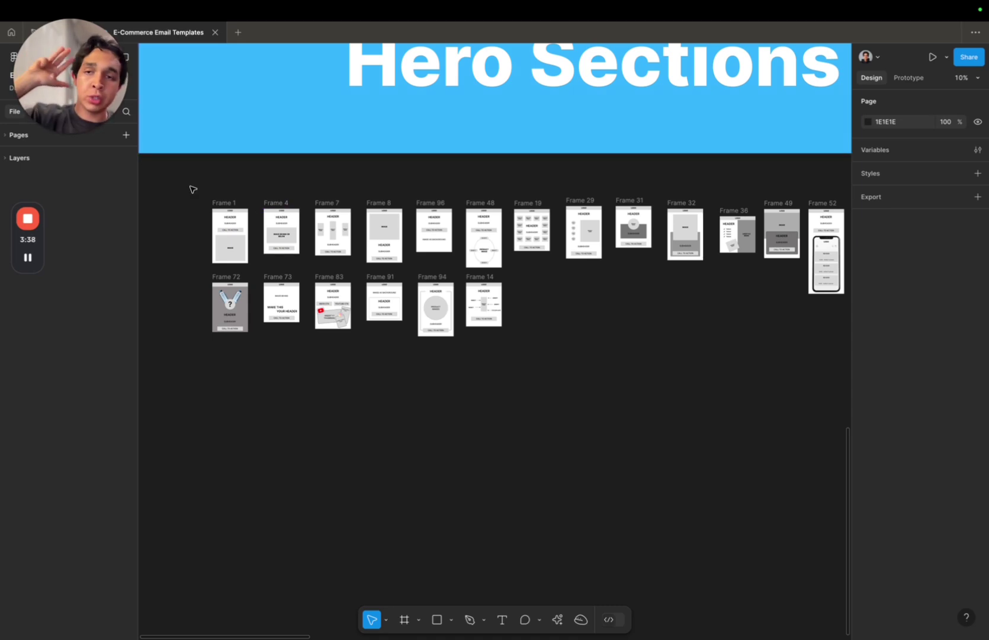
pyautogui.scroll(5, 235, 231)
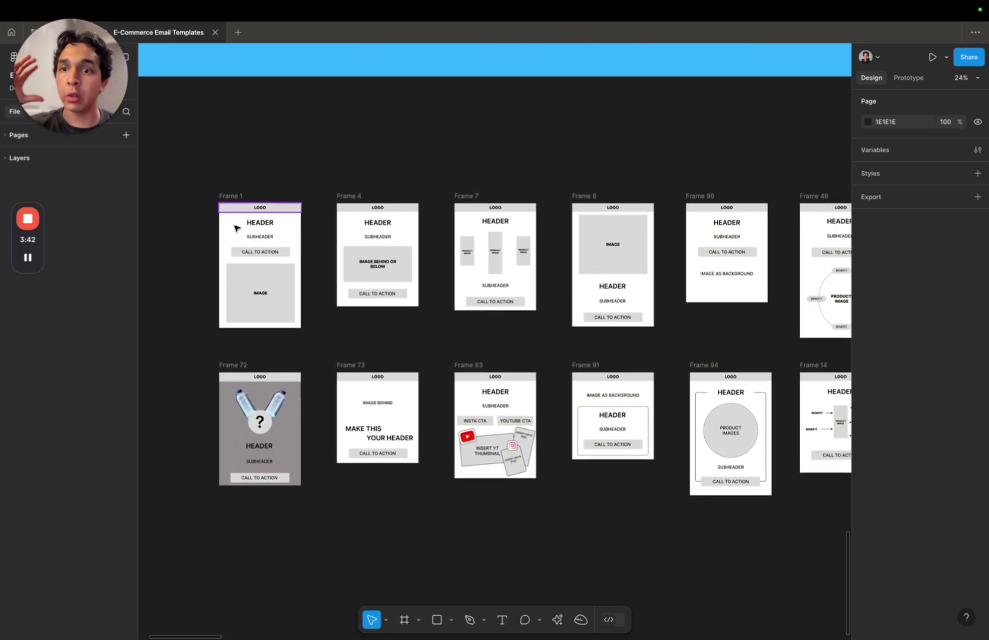
pyautogui.scroll(4, 230, 275)
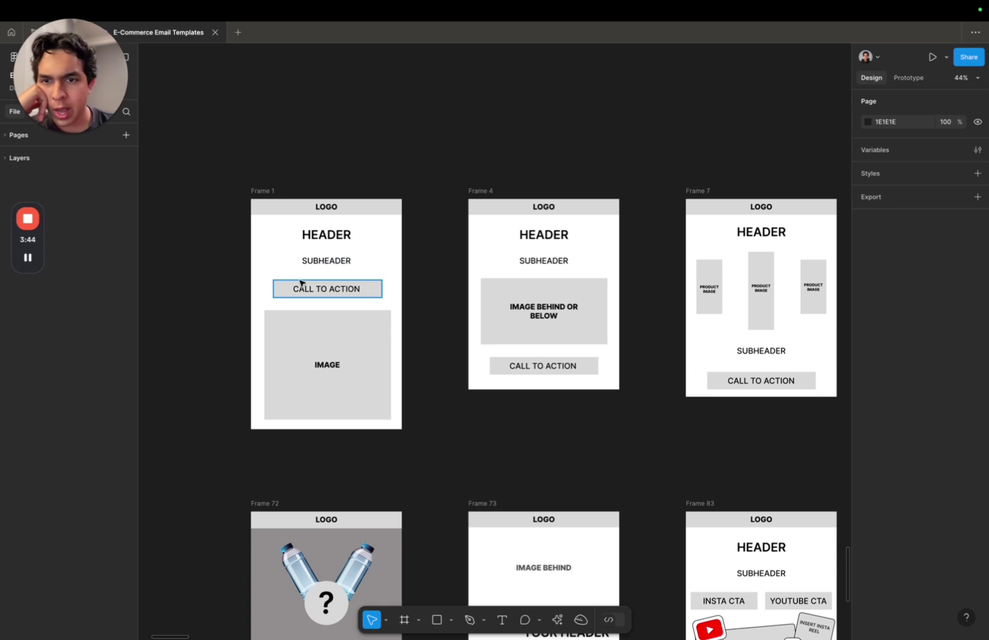
pyautogui.scroll(-4, 299, 283)
pyautogui.moveTo(243, 188); pyautogui.dragTo(341, 335)
pyautogui.click(341, 336)
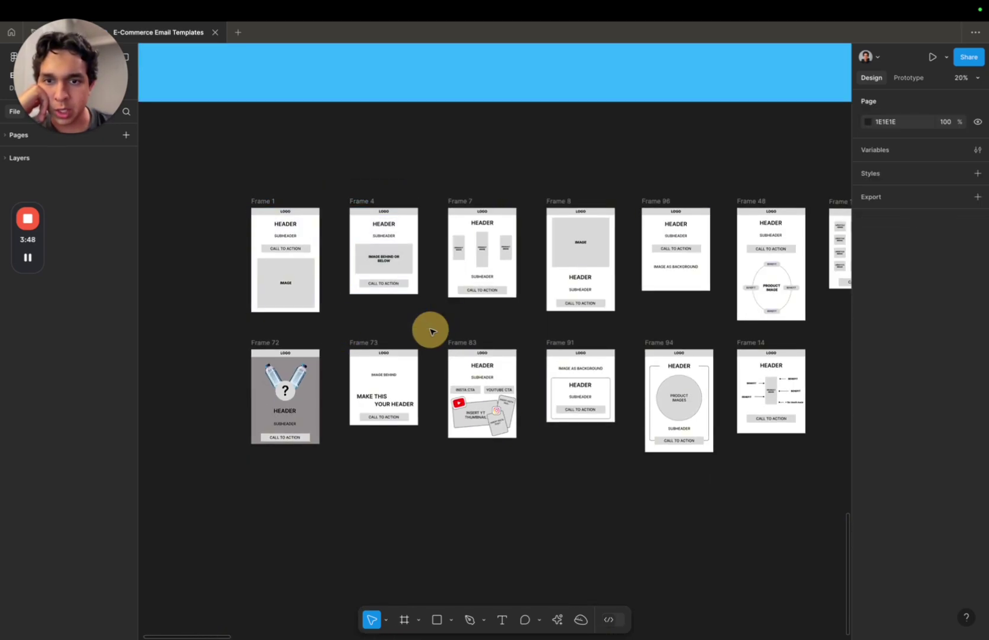
pyautogui.scroll(-2, 429, 328)
pyautogui.hscroll(2, 429, 328)
pyautogui.scroll(-1, 430, 329)
pyautogui.hscroll(1, 431, 330)
pyautogui.scroll(2, 431, 329)
pyautogui.hscroll(2, 430, 329)
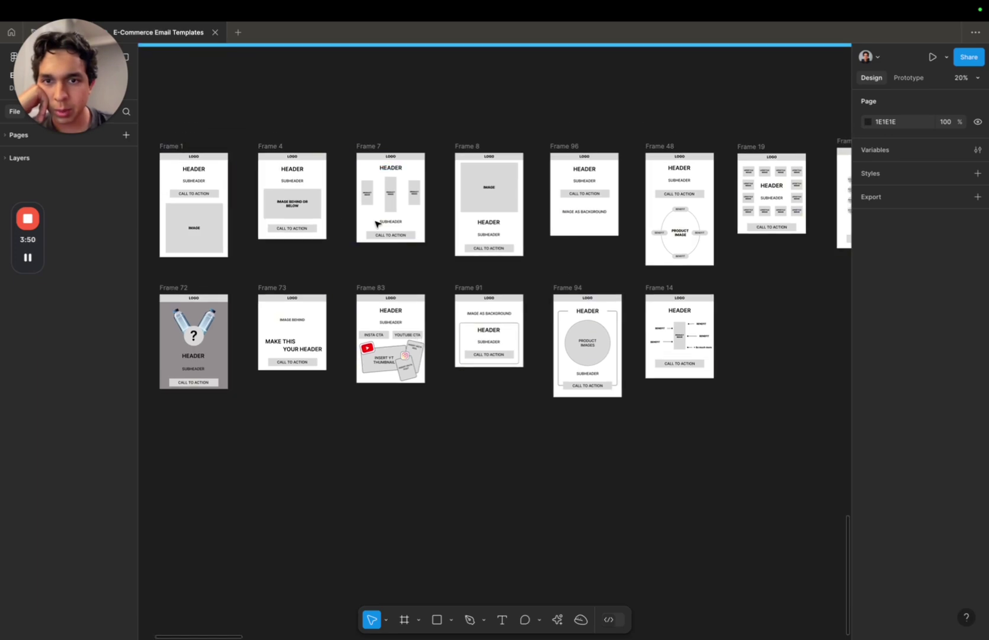
# - Copy the Frame 96 hero template into the Portfolio file and place it beside the Erbology email, clear of its content
pyautogui.hscroll(1, 370, 192)
pyautogui.scroll(5, 352, 176)
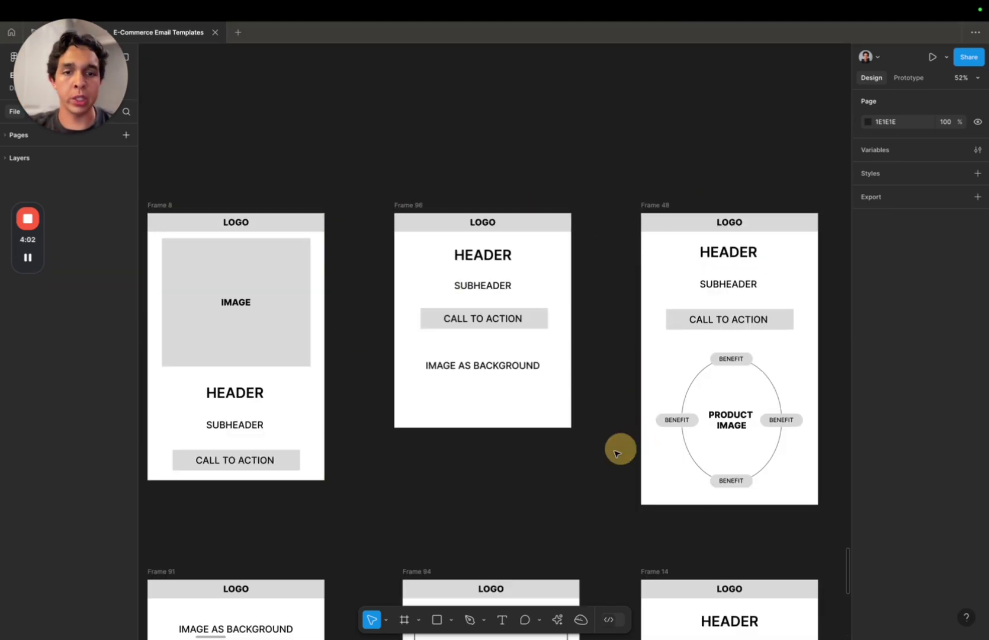
pyautogui.moveTo(599, 457); pyautogui.dragTo(385, 154)
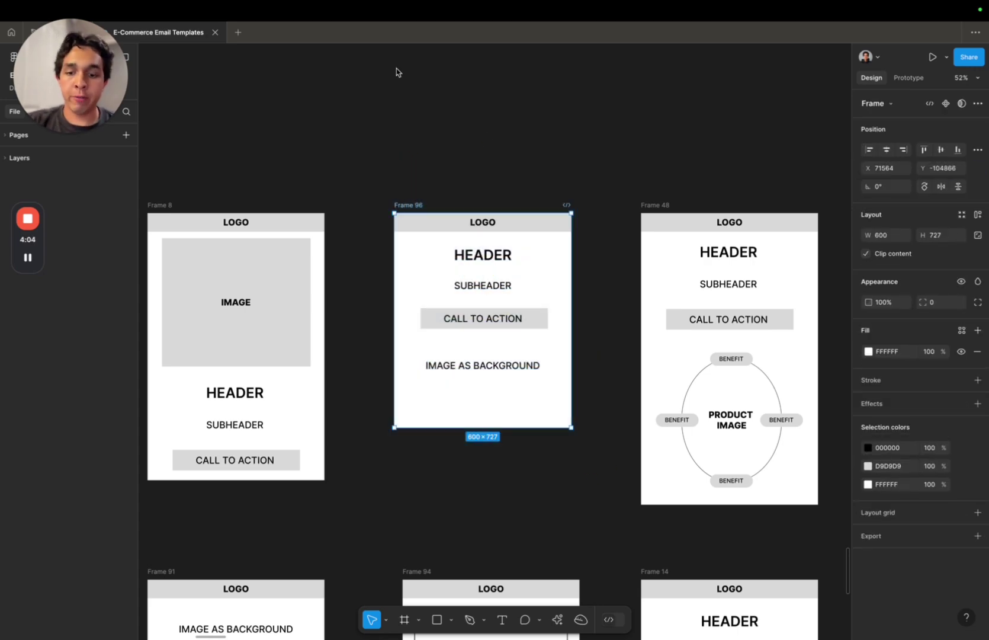
pyautogui.click(332, 72)
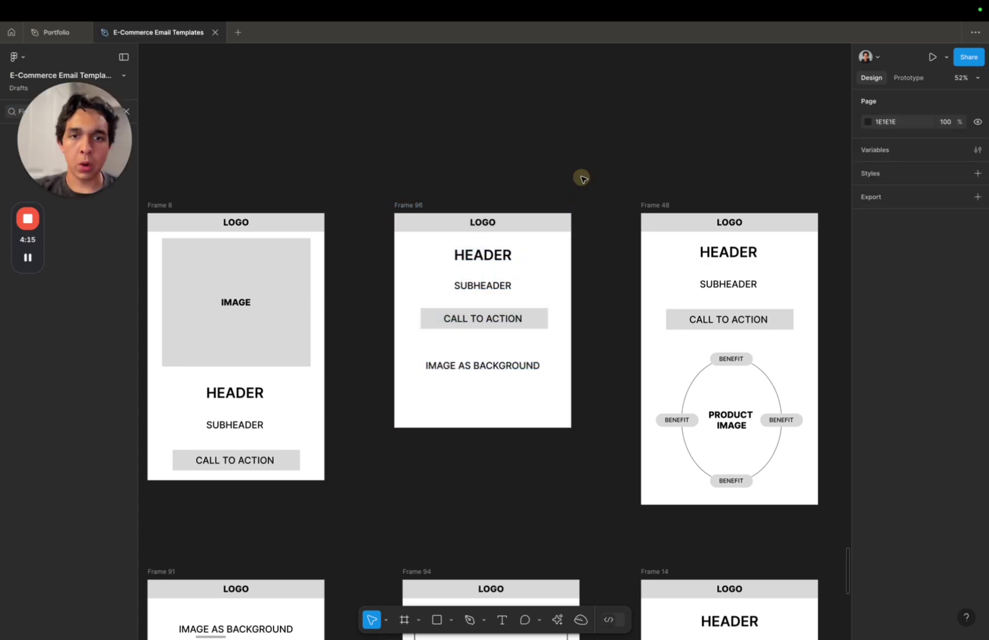
pyautogui.moveTo(580, 177); pyautogui.dragTo(381, 495)
pyautogui.click(52, 32)
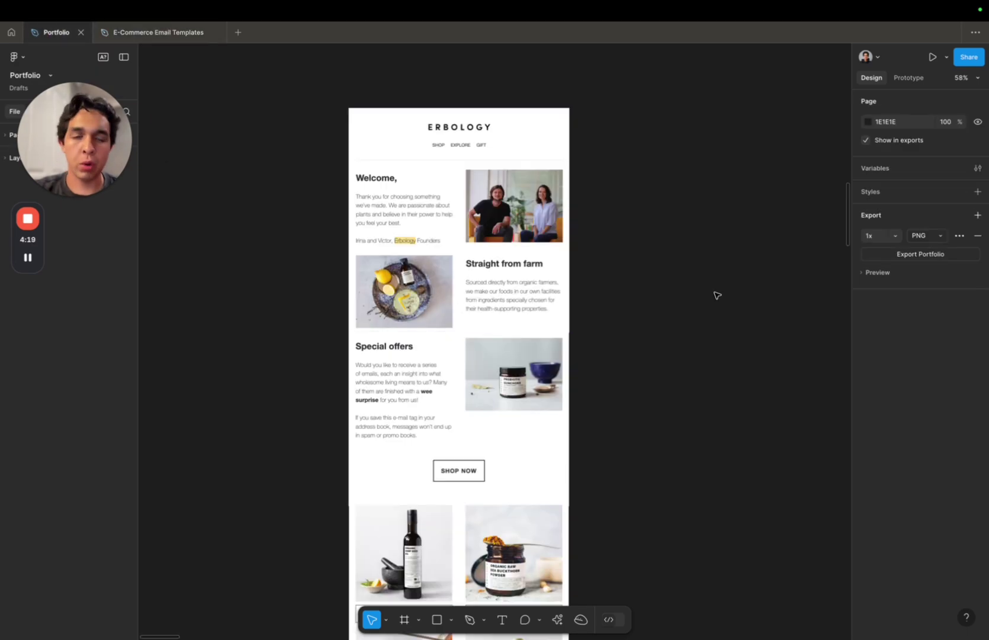
pyautogui.scroll(3, 715, 294)
pyautogui.hscroll(2, 711, 283)
pyautogui.hotkey('ctrl', 'v')
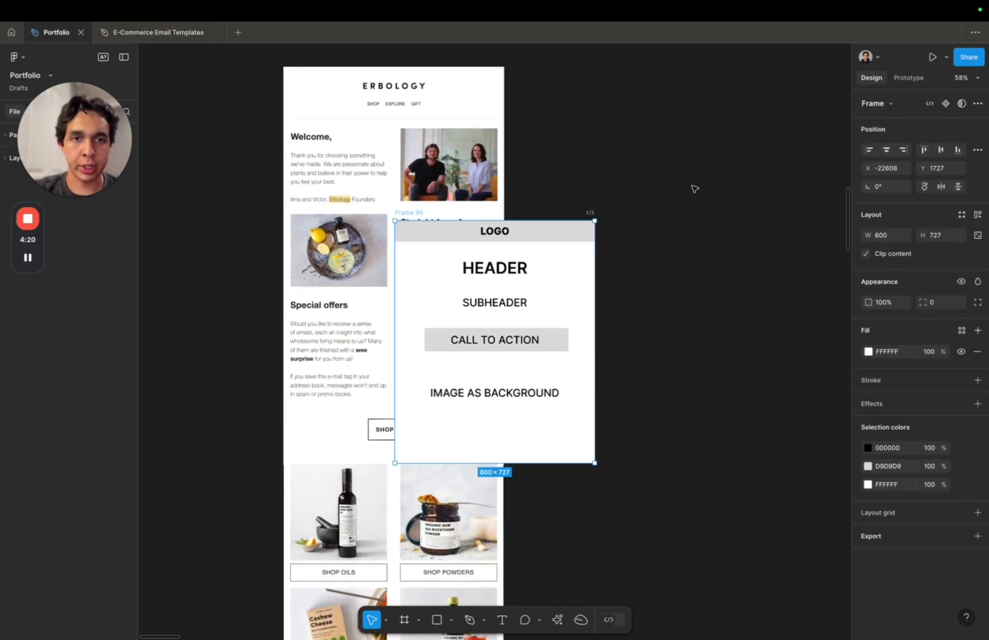
pyautogui.moveTo(415, 212); pyautogui.dragTo(552, 62)
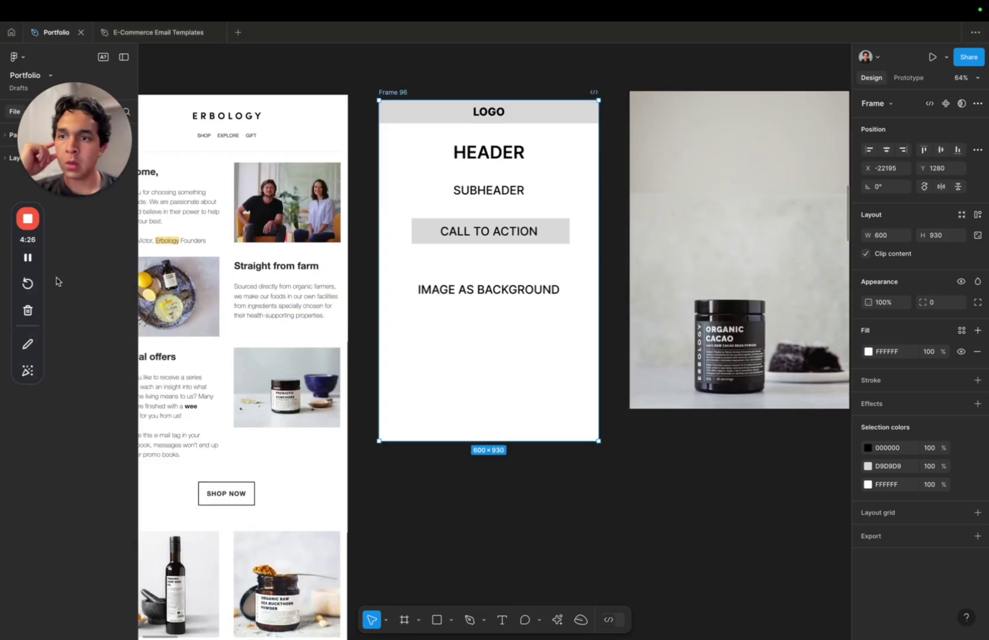
# - Place the Organic Cacao product photo inside Frame 96, aligned to the frame's upper-left corner at X 0, Y 0
pyautogui.click(564, 254)
pyautogui.moveTo(797, 247); pyautogui.dragTo(546, 253)
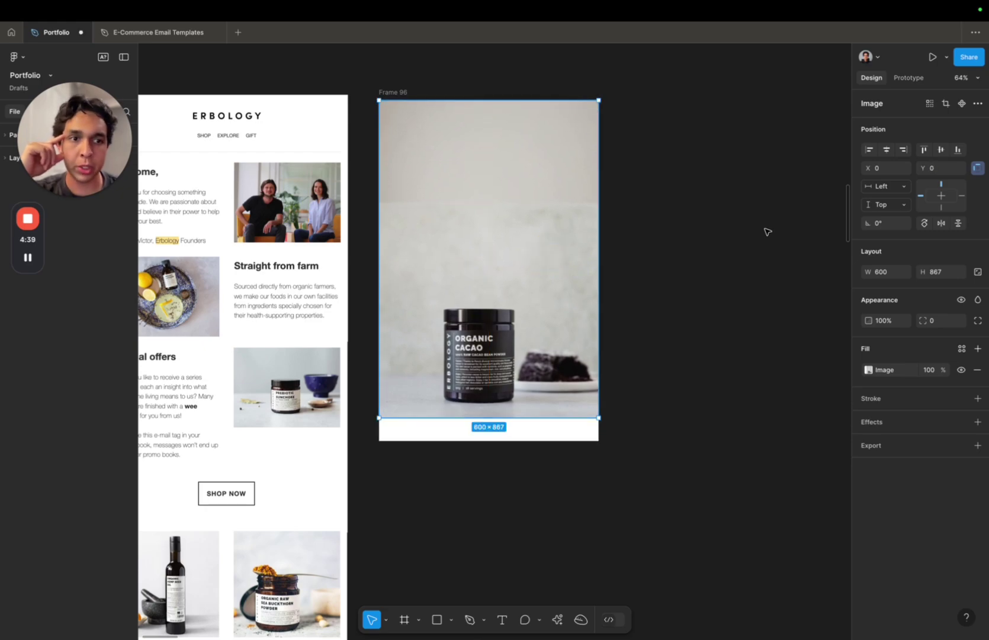
pyautogui.click(623, 283)
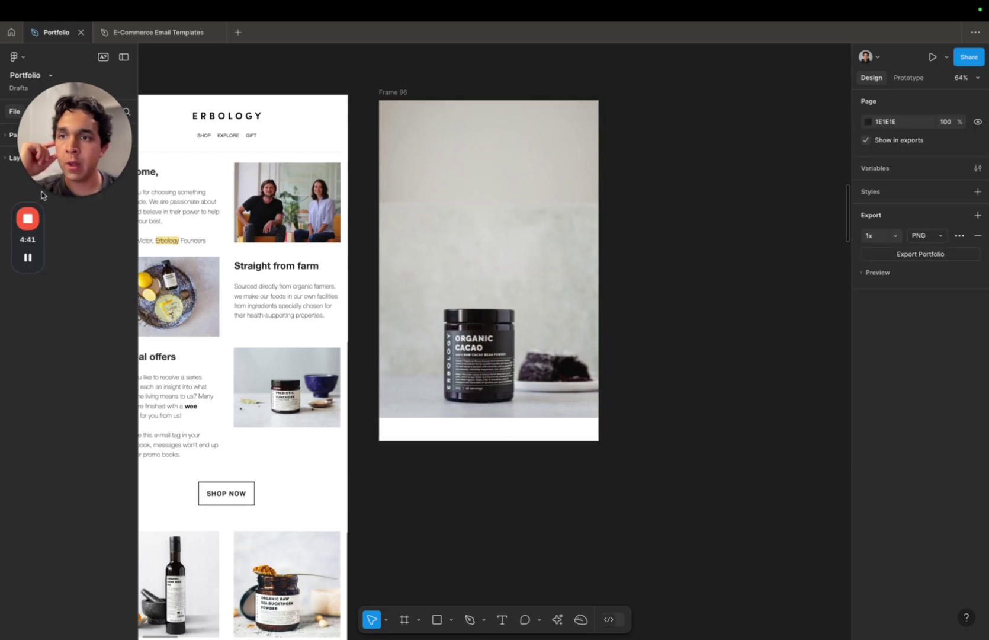
pyautogui.moveTo(44, 163); pyautogui.dragTo(765, 118)
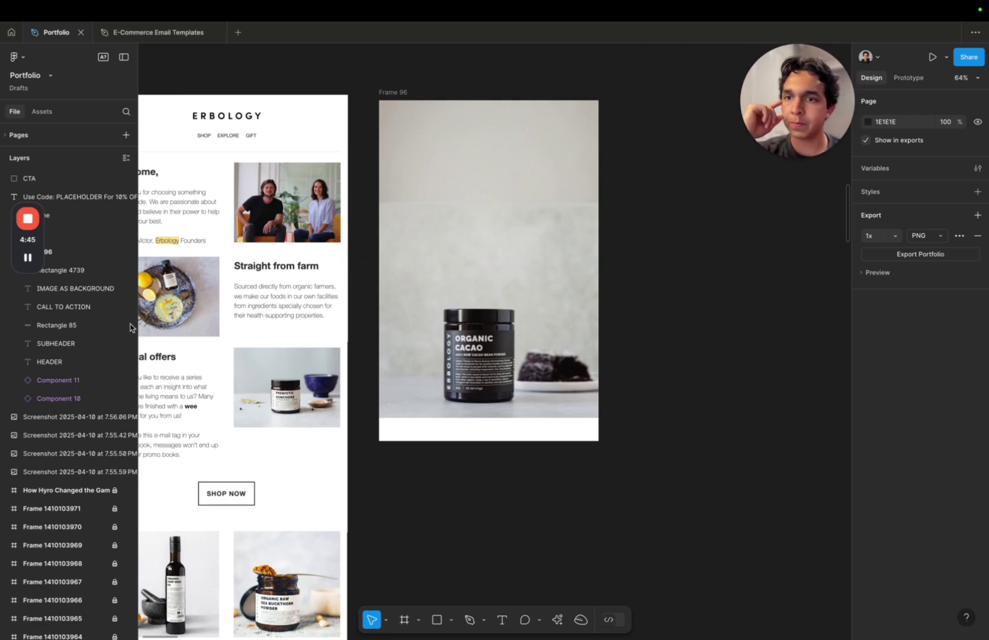
pyautogui.moveTo(36, 239); pyautogui.dragTo(829, 213)
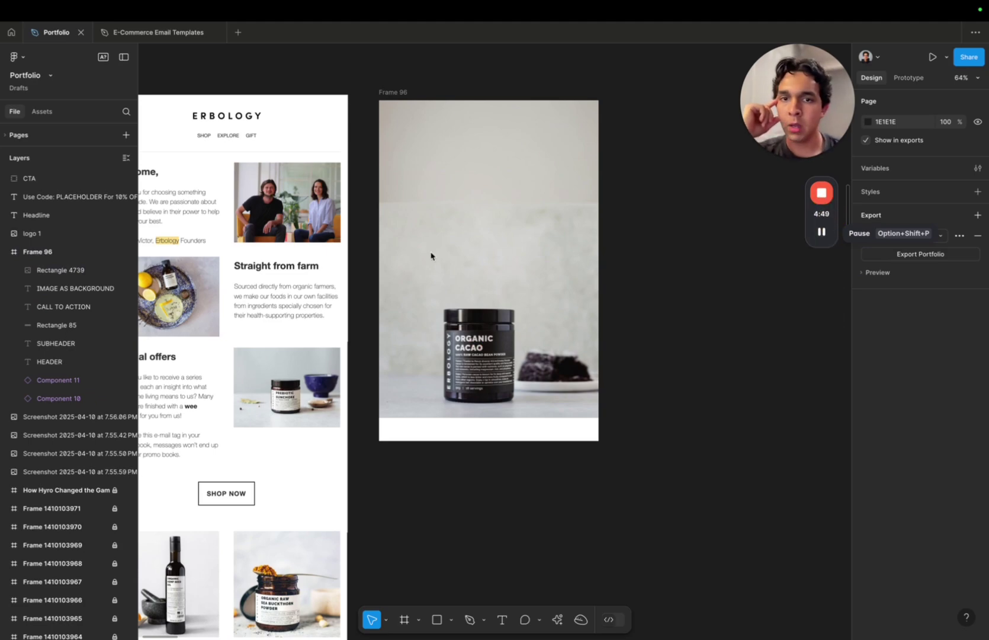
# - Reorder the photo layer Rectangle 4739 in Frame 96 so it sits directly beneath the HEADER text layer
pyautogui.click(61, 270)
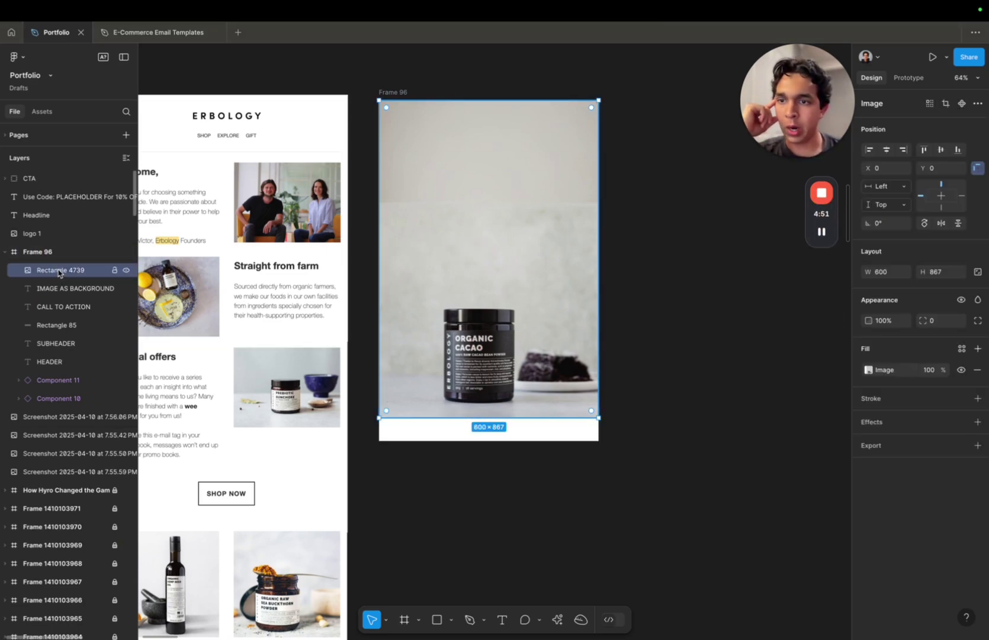
pyautogui.moveTo(58, 273); pyautogui.dragTo(62, 371)
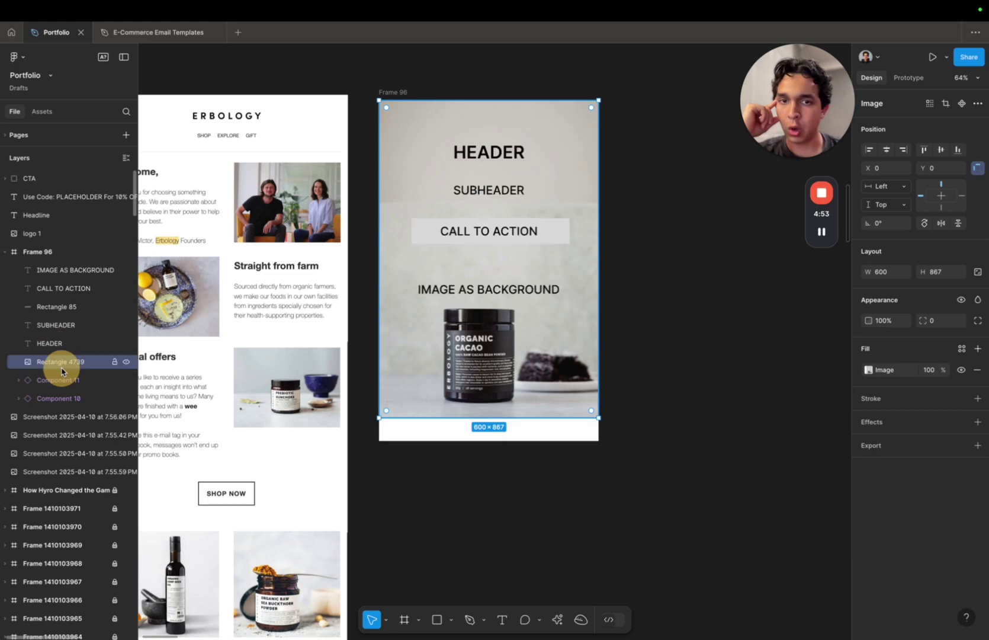
pyautogui.click(683, 144)
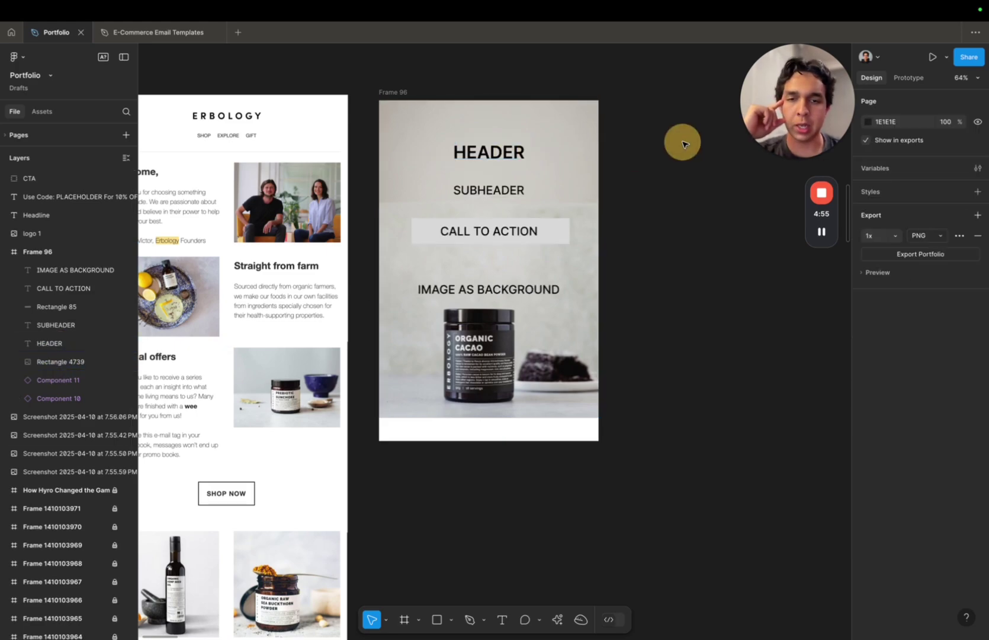
pyautogui.scroll(-2, 578, 239)
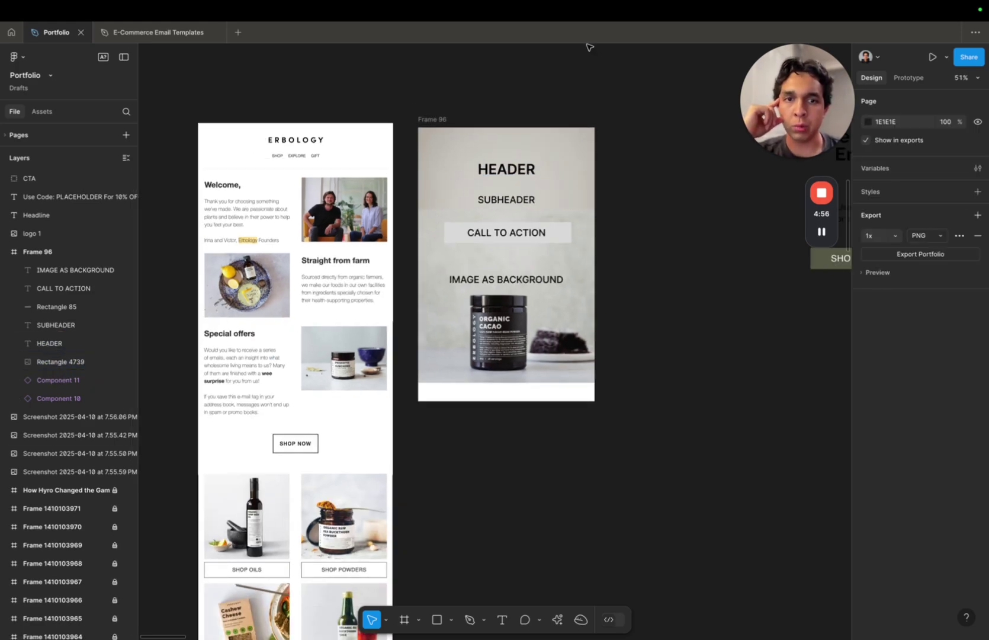
# - Delete Component 11 and Component 10 from Frame 96 and place the Erbology logo at the top of the frame
pyautogui.click(66, 382)
pyautogui.press('Delete')
pyautogui.click(67, 386)
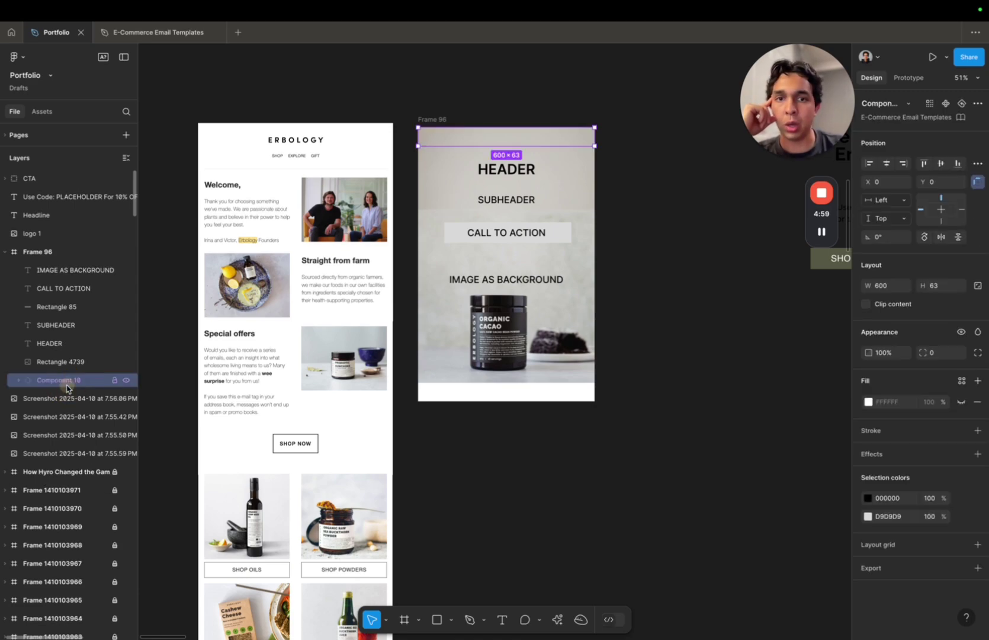
pyautogui.press('Delete')
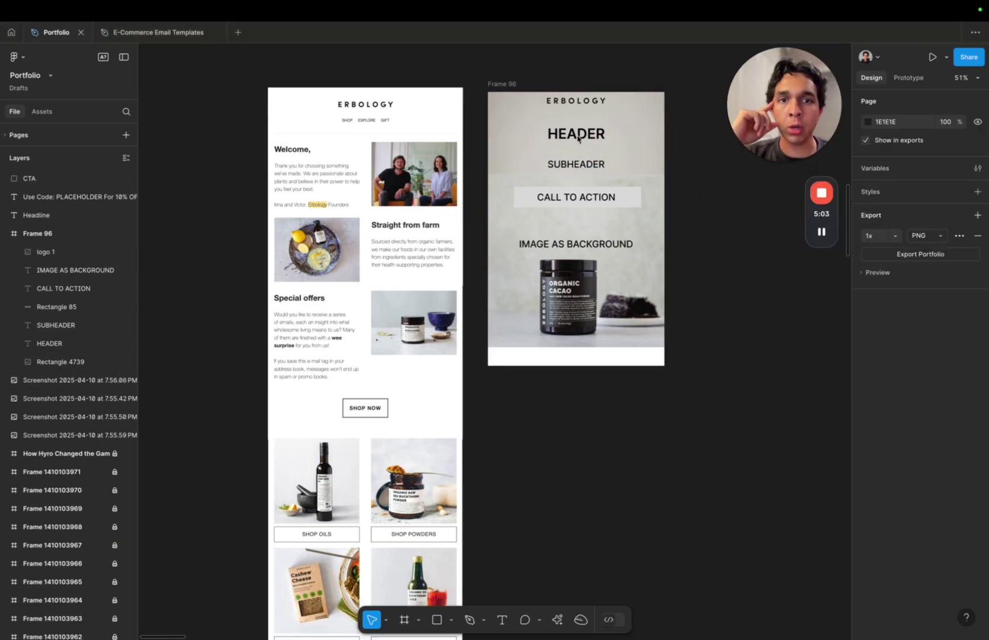
# - Inspect the header, subheader and call-to-action placeholder layers in Frame 96
pyautogui.scroll(5, 578, 139)
pyautogui.click(578, 186)
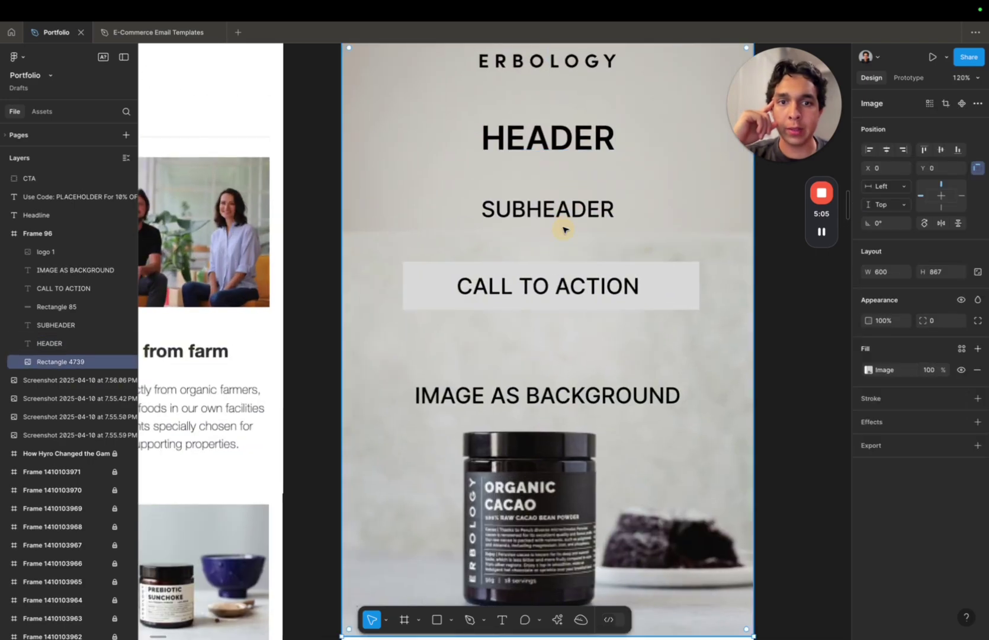
pyautogui.click(563, 215)
pyautogui.click(557, 138)
pyautogui.click(601, 274)
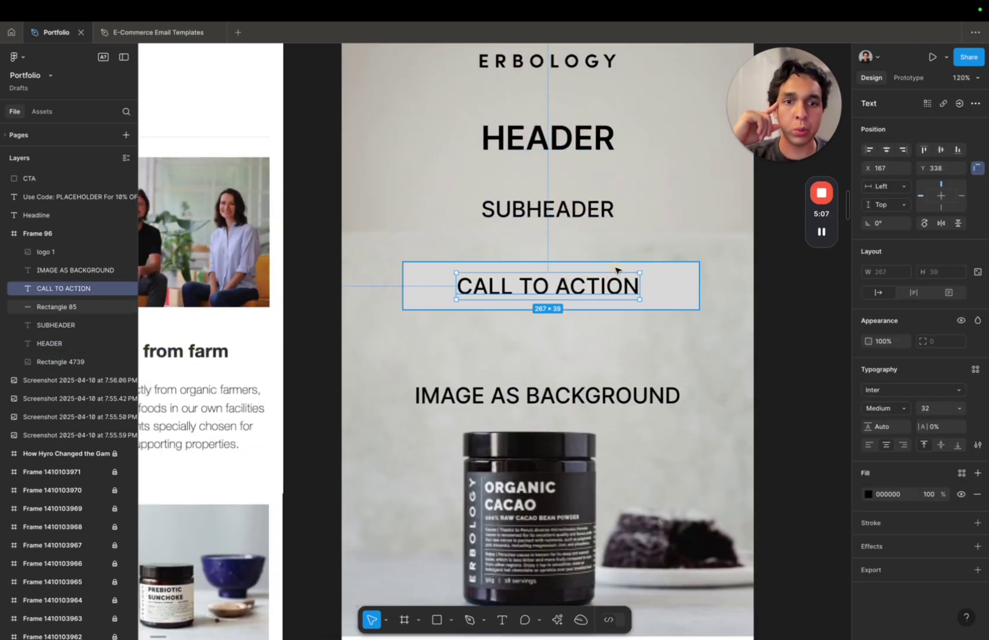
pyautogui.click(618, 272)
pyautogui.moveTo(828, 252)
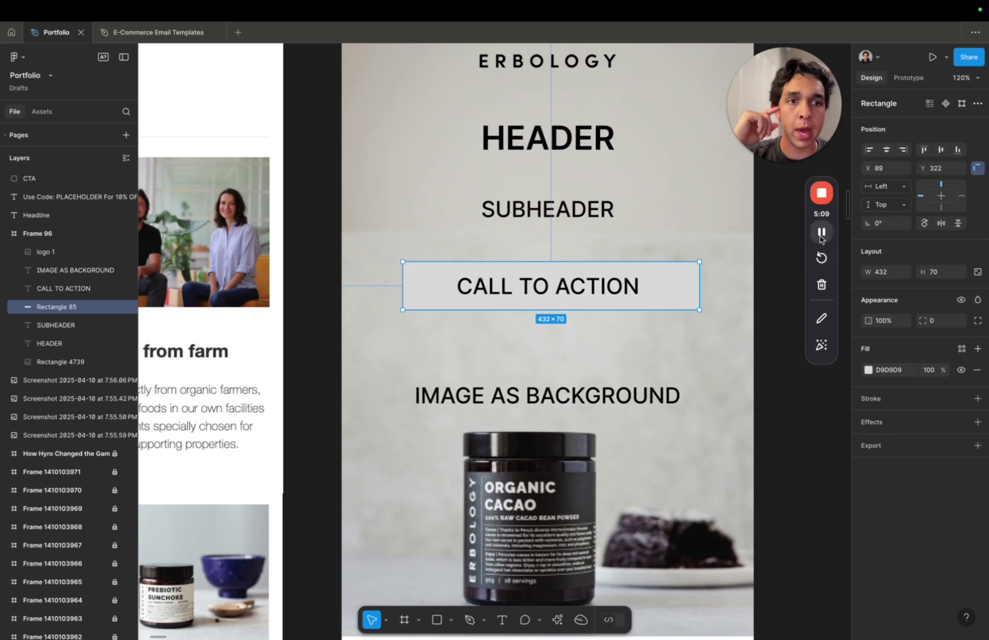
pyautogui.click(822, 231)
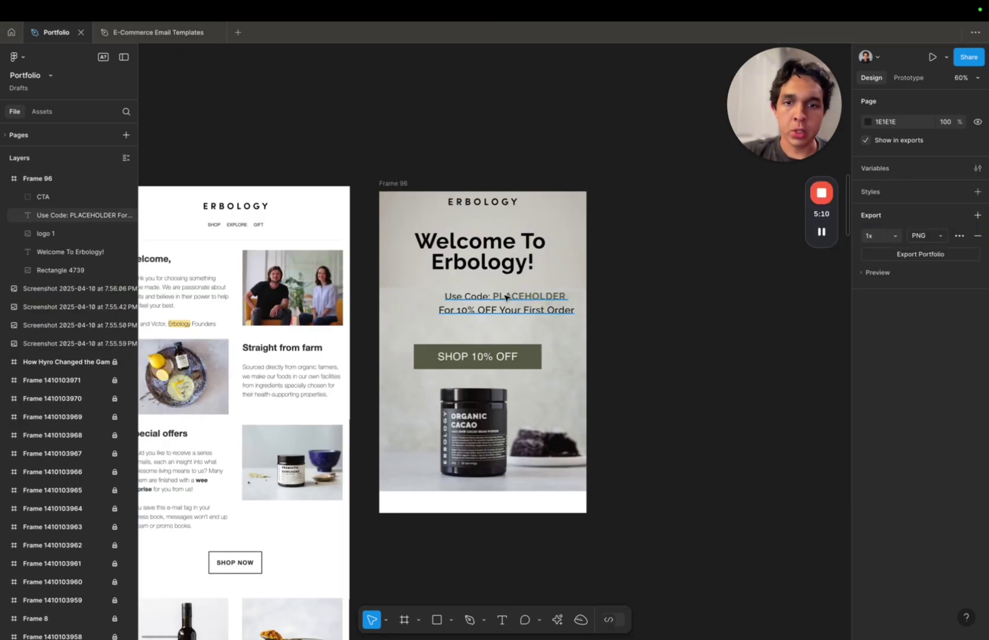
# - Move the Use Code text up beneath the Welcome To Erbology! headline to Y 266 and centre it horizontally in Frame 96
pyautogui.click(506, 298)
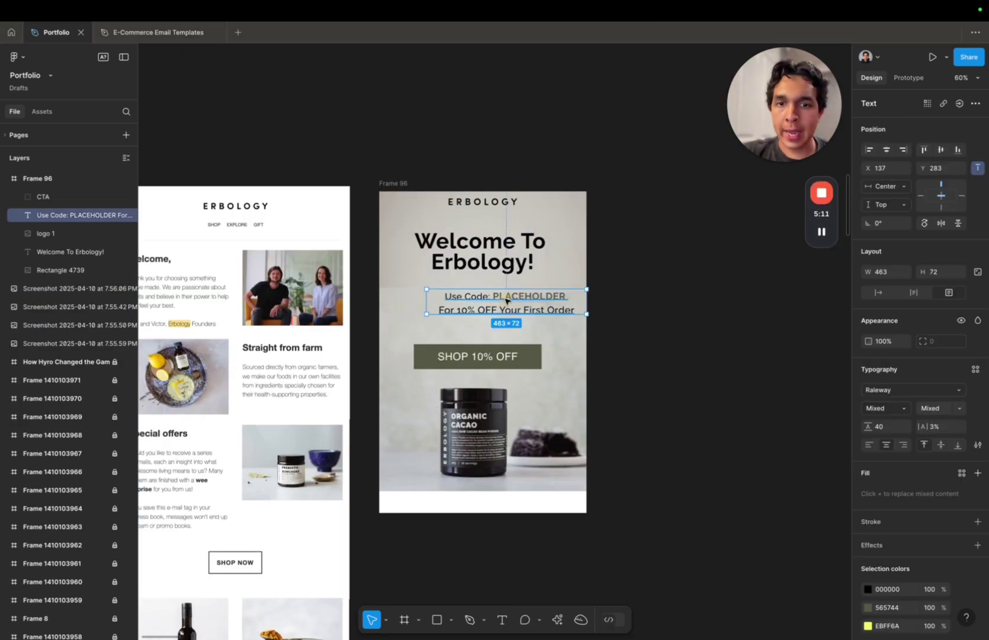
pyautogui.moveTo(508, 301); pyautogui.dragTo(477, 295)
pyautogui.click(493, 262)
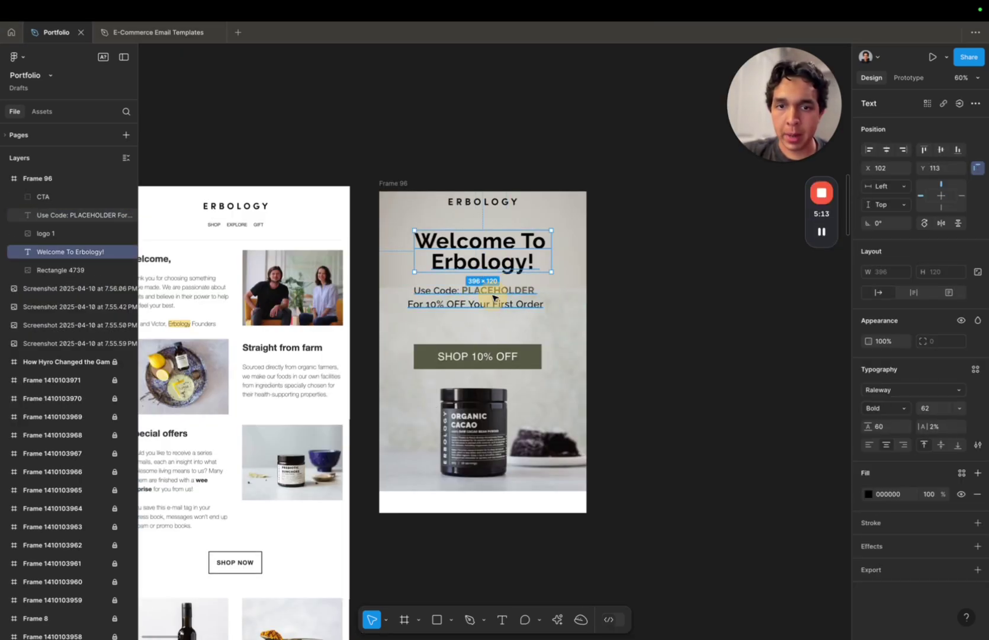
pyautogui.keyDown('shift'); pyautogui.click(493, 297); pyautogui.keyUp('shift')
pyautogui.press('ctrl+super+space')
pyautogui.click(454, 233)
pyautogui.click(455, 233)
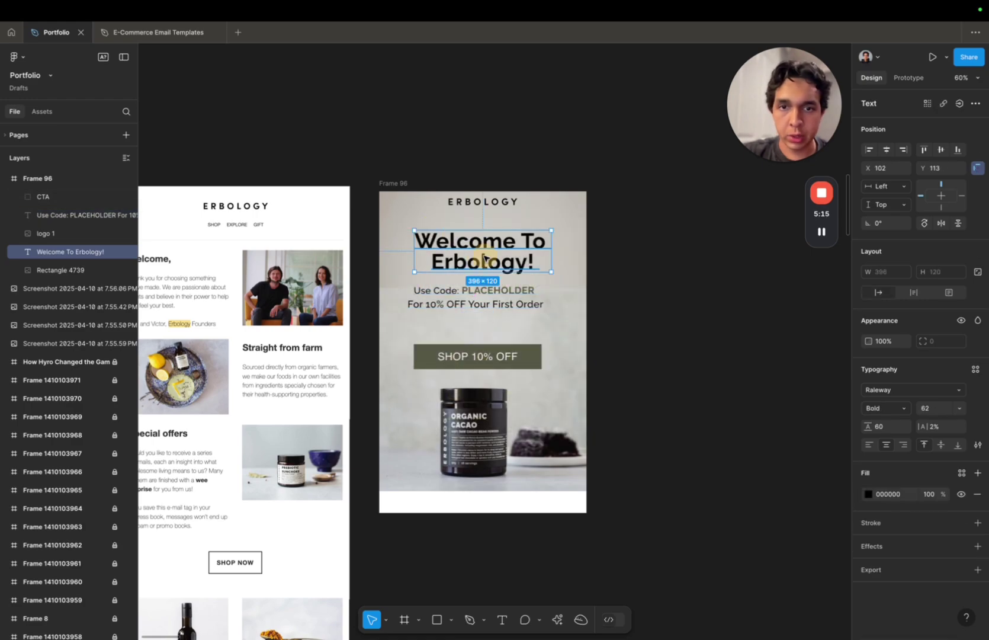
pyautogui.click(550, 293)
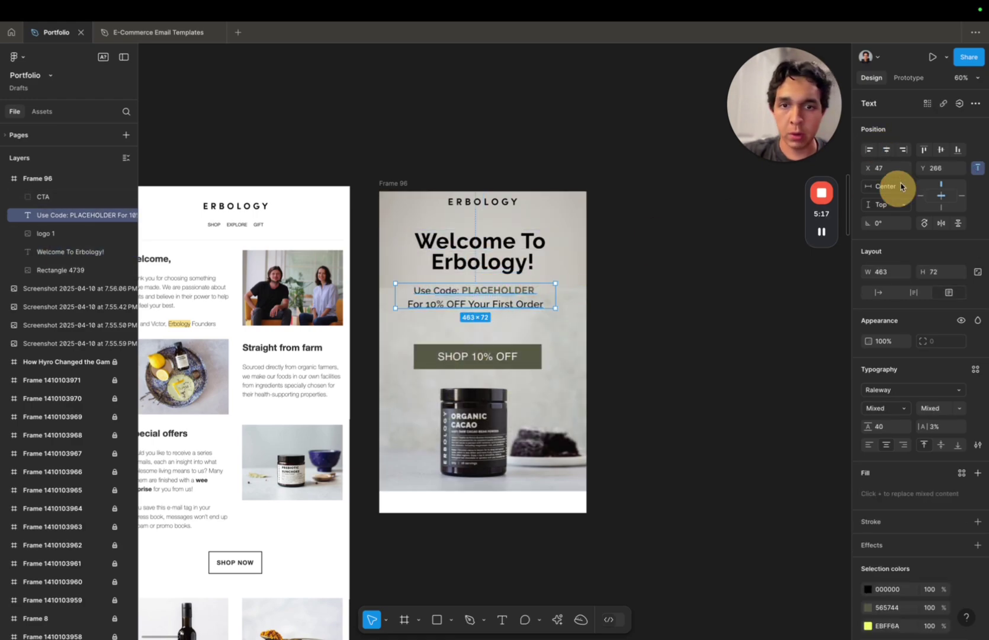
pyautogui.click(886, 149)
# - Centre the SHOP 10% OFF button horizontally in Frame 96 and move it up to Y 382
pyautogui.click(533, 351)
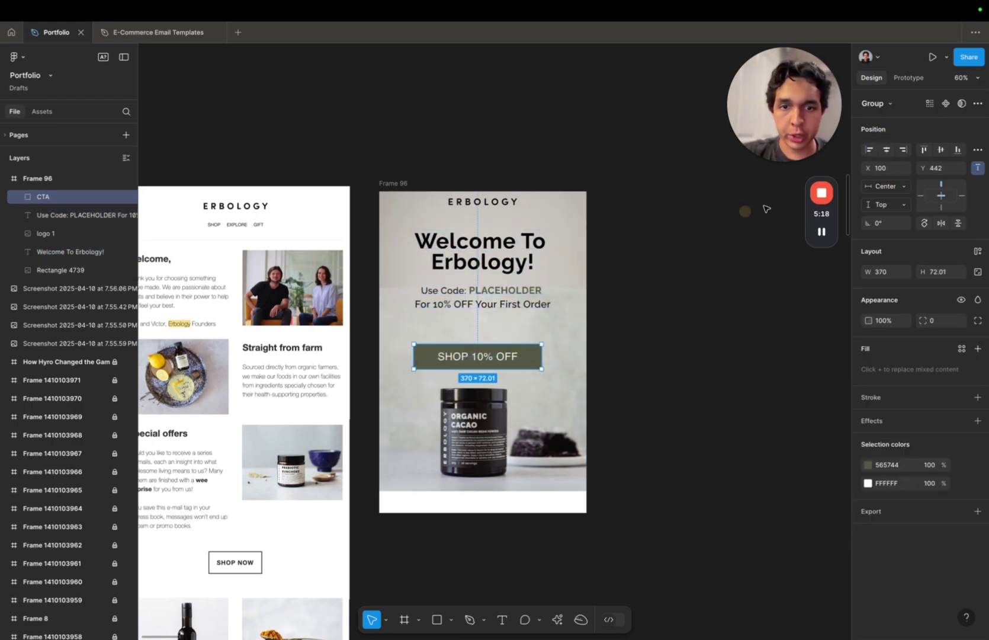
pyautogui.click(886, 149)
pyautogui.moveTo(469, 356); pyautogui.dragTo(472, 337)
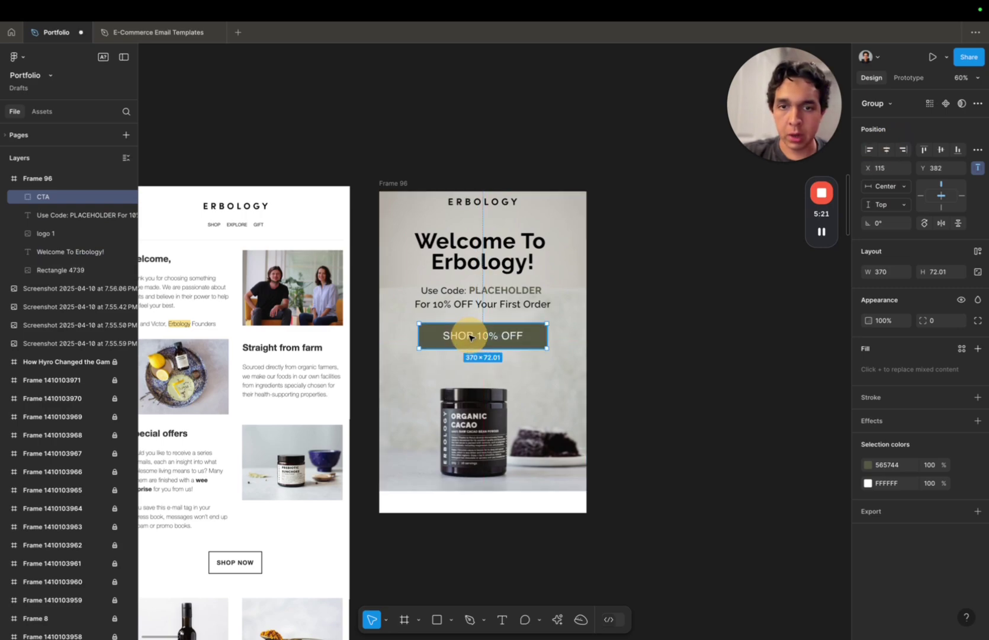
# - Set the vertical spacing between the headline, the Use Code text and the SHOP 10% OFF button to 40
pyautogui.keyDown('shift'); pyautogui.click(496, 297); pyautogui.keyUp('shift')
pyautogui.keyDown('shift'); pyautogui.click(480, 249); pyautogui.keyUp('shift')
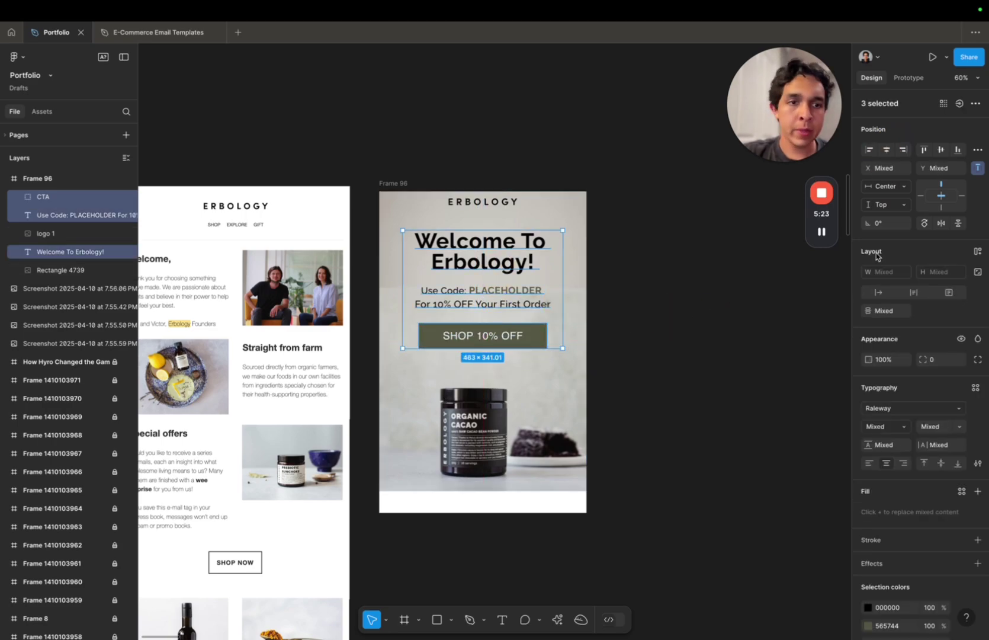
pyautogui.click(885, 311)
pyautogui.write('40')
pyautogui.press('Return')
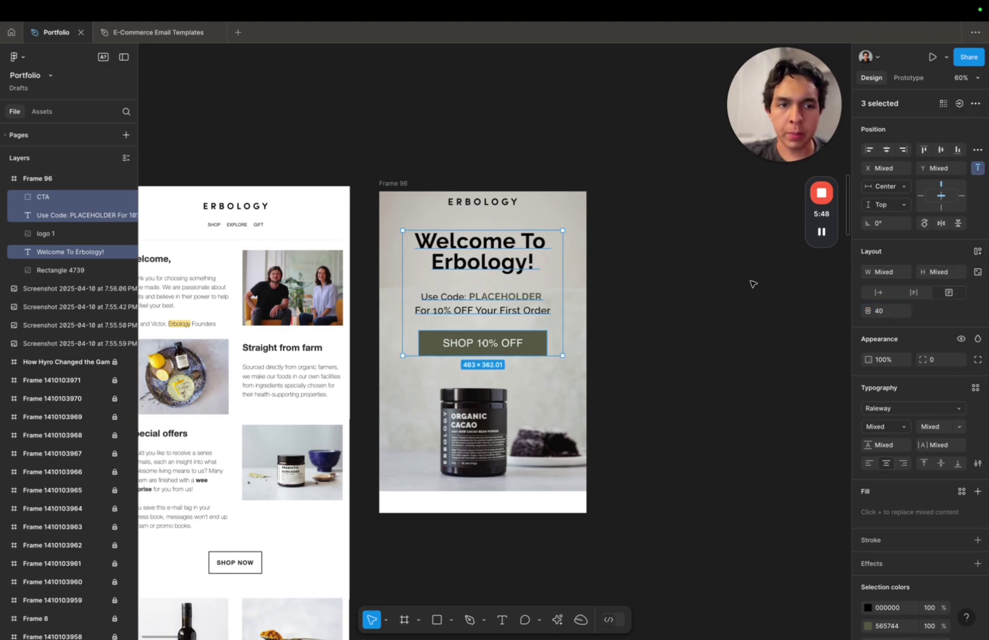
# - Move the headline, Use Code text and SHOP 10% OFF button up together, closer to the Erbology logo
pyautogui.click(781, 295)
pyautogui.click(667, 210)
pyautogui.moveTo(638, 234); pyautogui.dragTo(420, 355)
pyautogui.click(489, 333)
pyautogui.keyDown('shift'); pyautogui.click(489, 325); pyautogui.keyUp('shift')
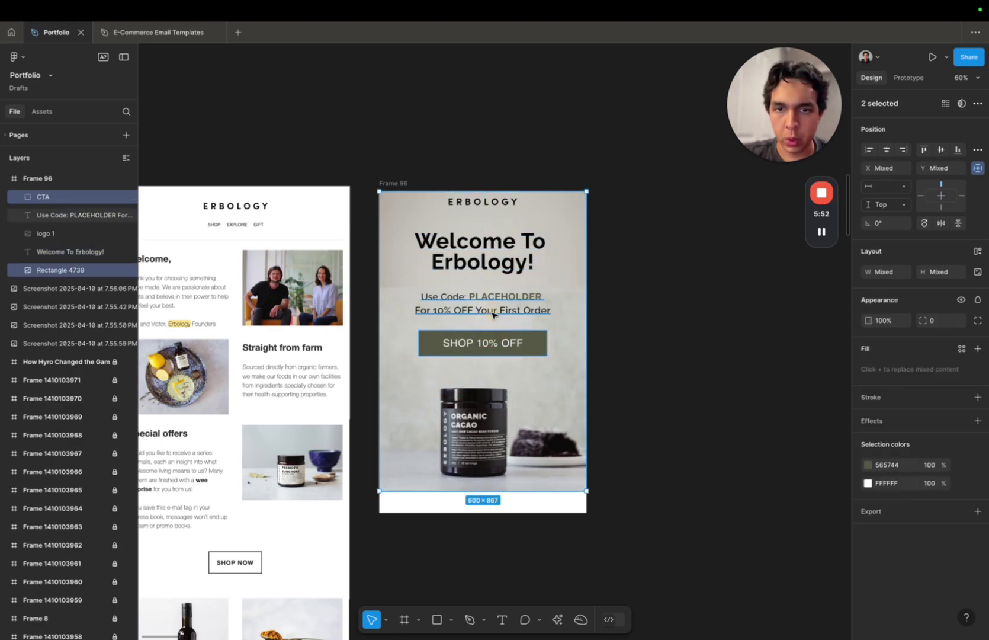
pyautogui.keyDown('shift'); pyautogui.click(491, 323); pyautogui.keyUp('shift')
pyautogui.keyDown('shift'); pyautogui.click(493, 317); pyautogui.keyUp('shift')
pyautogui.keyDown('shift'); pyautogui.click(496, 263); pyautogui.keyUp('shift')
pyautogui.moveTo(496, 263); pyautogui.dragTo(497, 250)
# - Shift the headline, discount text and button slightly down as one selection to leave more room below the logo
pyautogui.click(644, 165)
pyautogui.moveTo(643, 148); pyautogui.dragTo(376, 620)
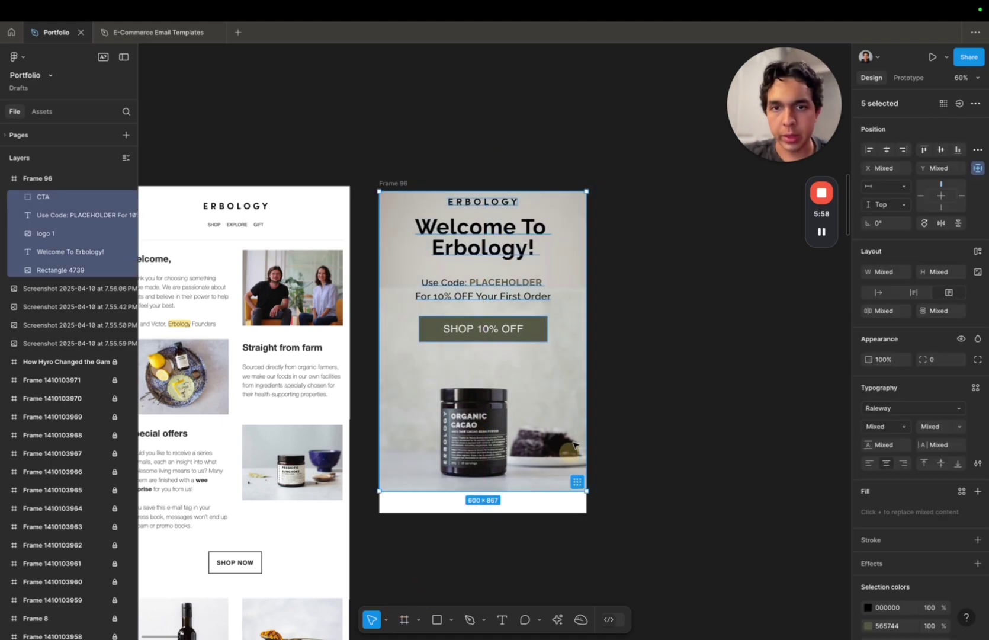
pyautogui.click(573, 444)
pyautogui.click(484, 329)
pyautogui.keyDown('shift'); pyautogui.click(483, 290); pyautogui.keyUp('shift')
pyautogui.keyDown('shift'); pyautogui.click(520, 246); pyautogui.keyUp('shift')
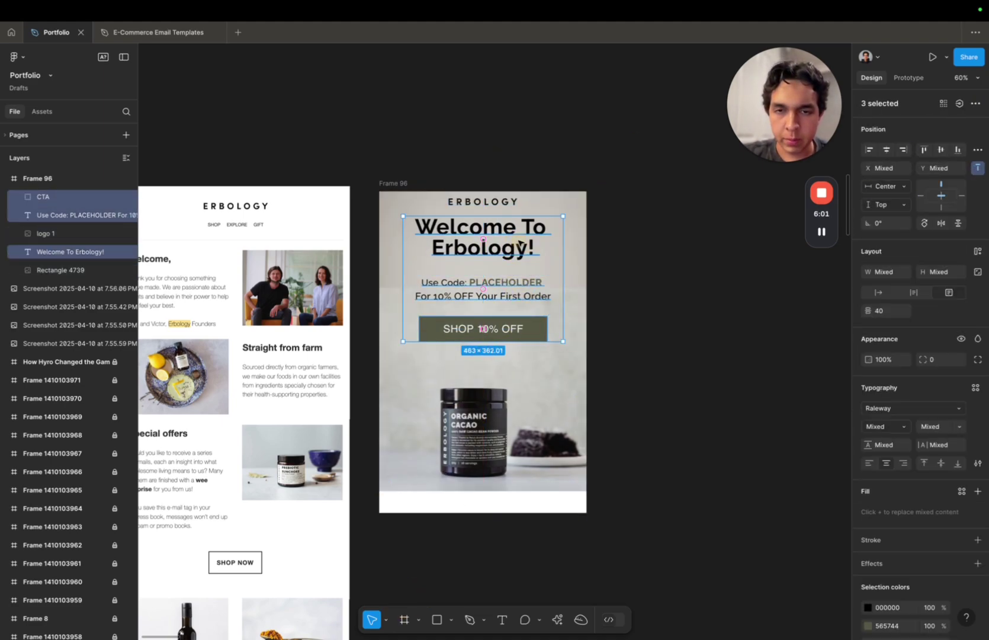
pyautogui.moveTo(520, 244); pyautogui.dragTo(519, 249)
pyautogui.click(626, 229)
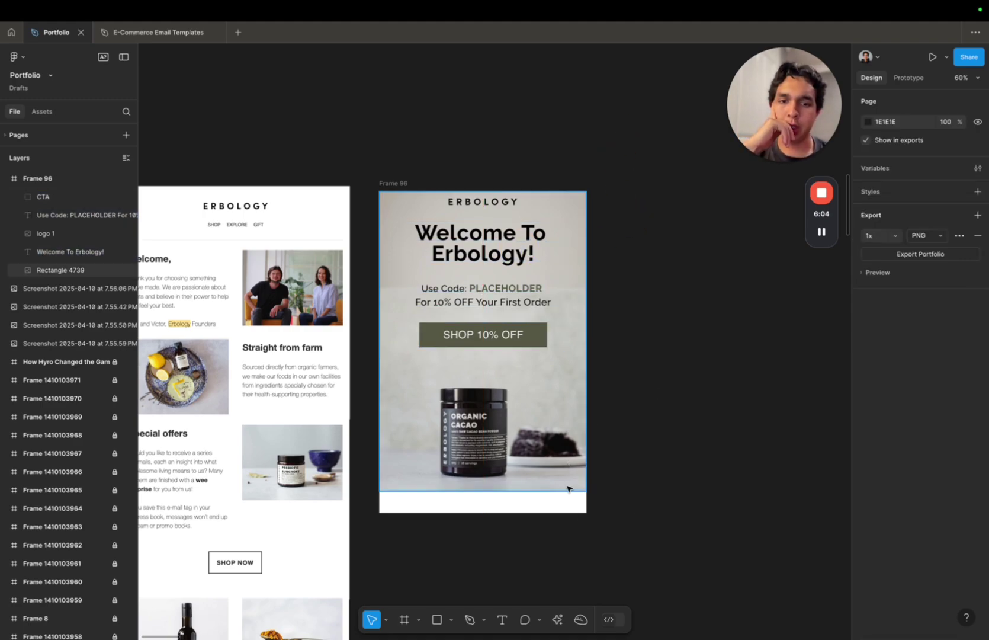
# - Round the corners of the Organic Cacao background photo in Frame 96 with a radius of 40
pyautogui.click(515, 487)
pyautogui.scroll(5, 515, 487)
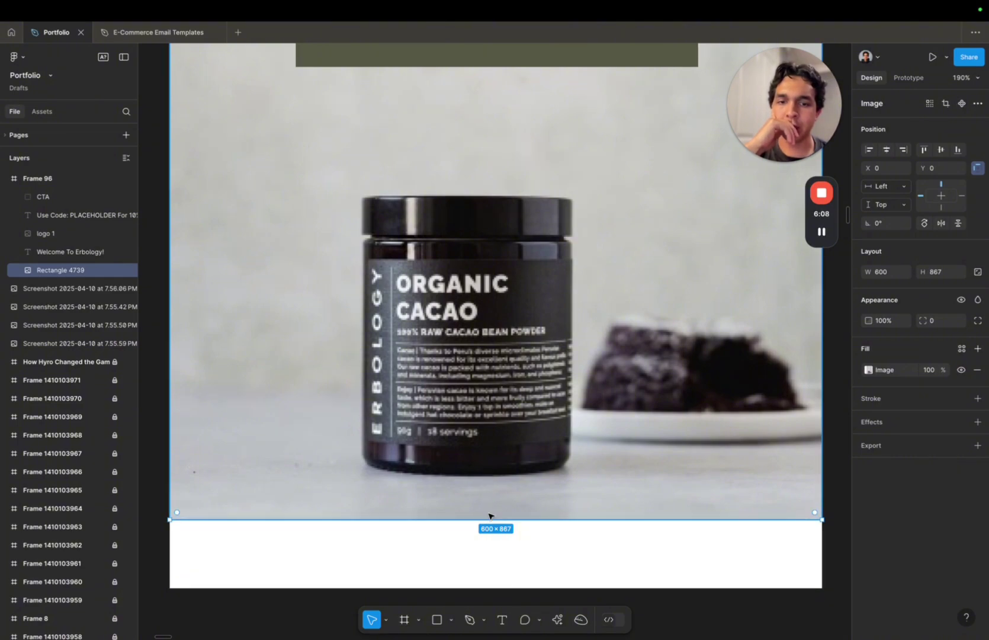
pyautogui.scroll(-5, 490, 518)
pyautogui.click(650, 462)
pyautogui.click(533, 511)
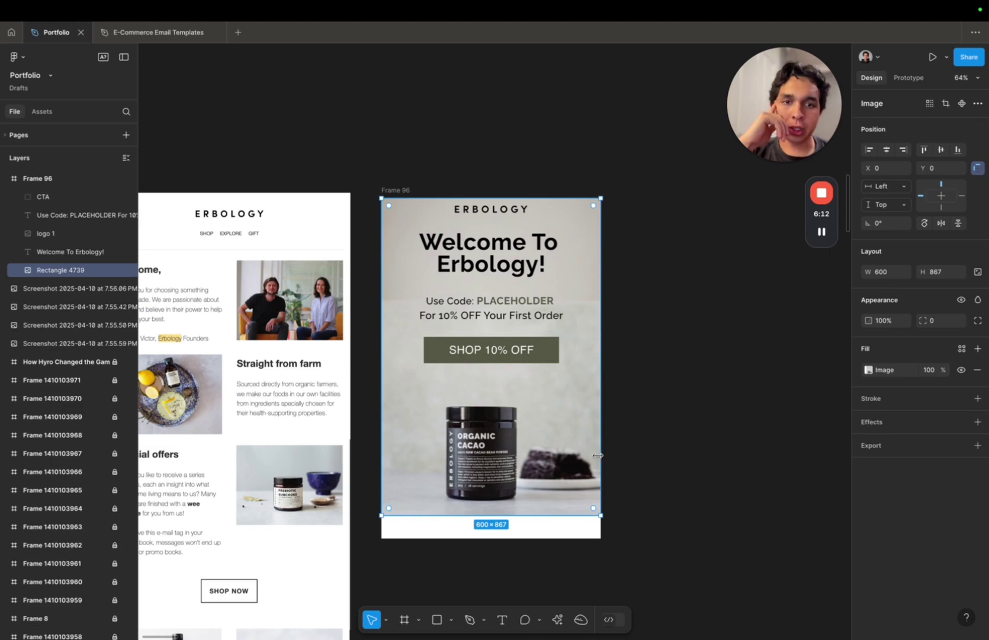
pyautogui.click(933, 321)
pyautogui.write('30')
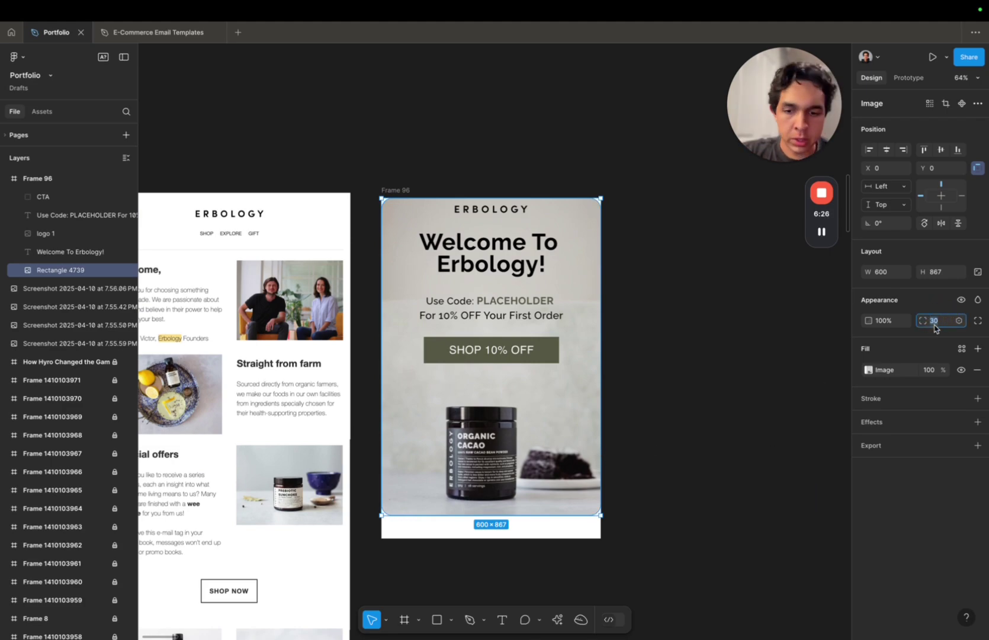
pyautogui.click(704, 403)
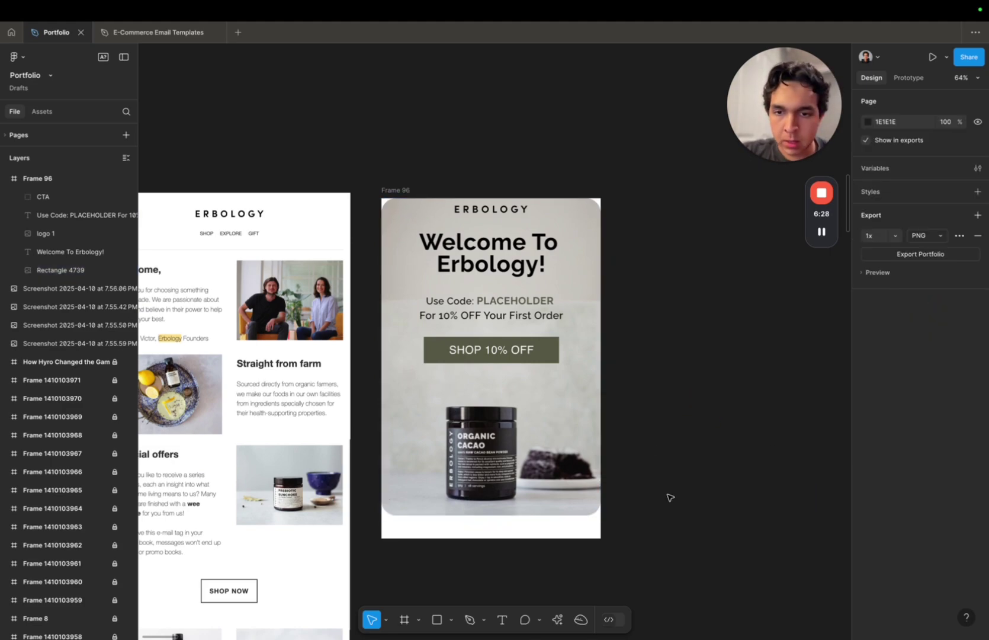
pyautogui.click(561, 478)
pyautogui.click(636, 260)
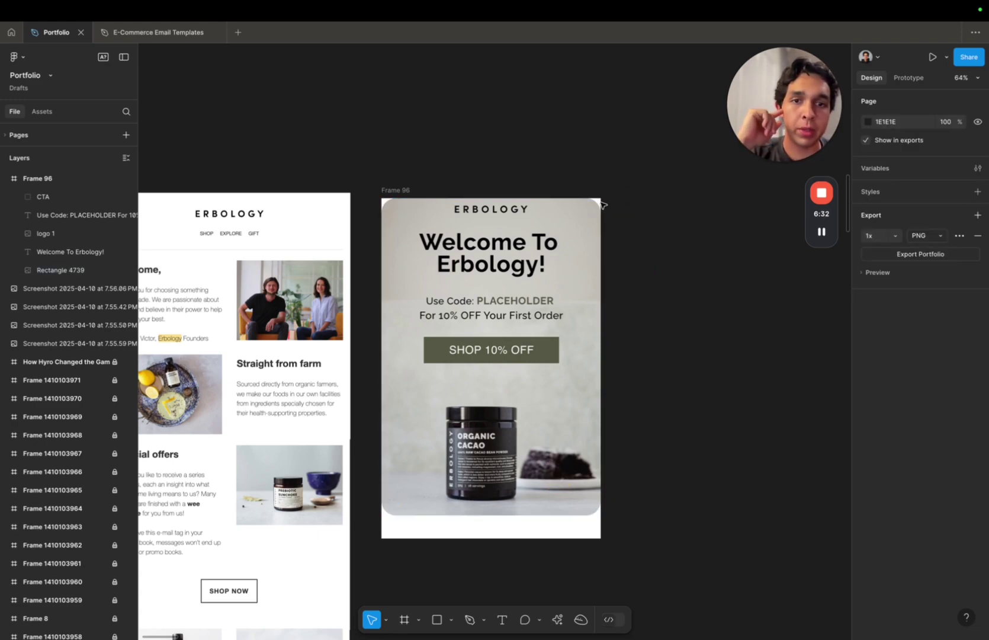
# - Move the background photo up to Y -42 so the frame clips its rounded upper corners
pyautogui.moveTo(583, 239); pyautogui.dragTo(581, 222)
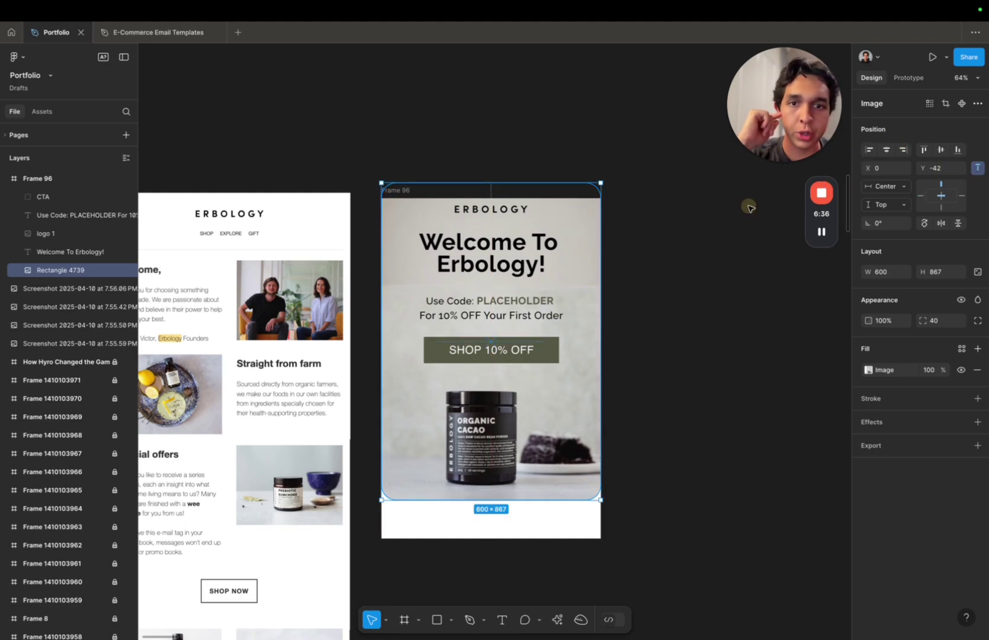
pyautogui.click(718, 235)
pyautogui.moveTo(620, 124); pyautogui.dragTo(457, 616)
pyautogui.click(651, 469)
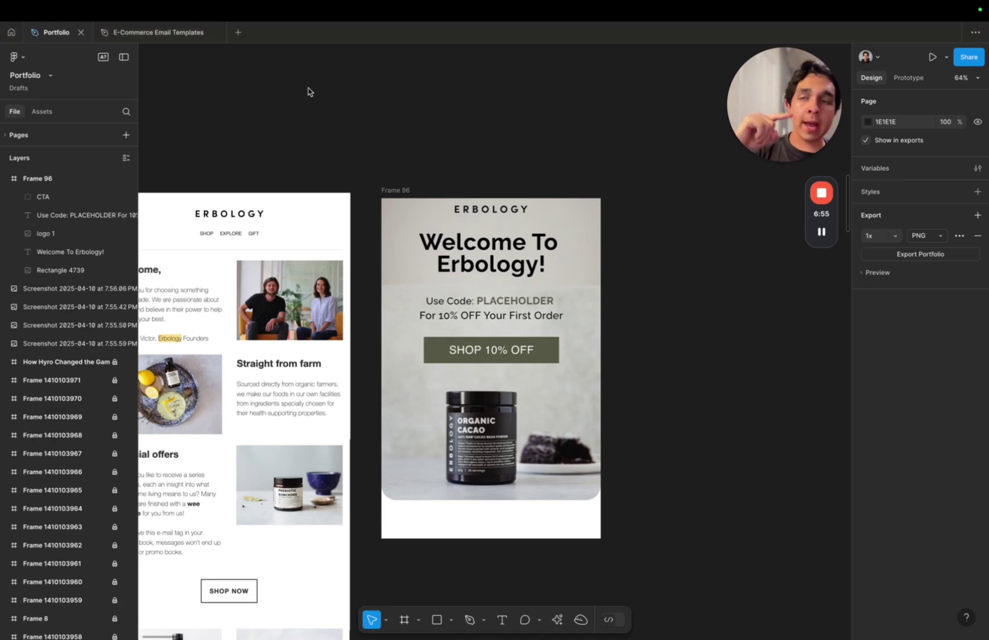
# - Switch to the E-Commerce Email Templates file and locate its Bridge Sections group
pyautogui.click(155, 11)
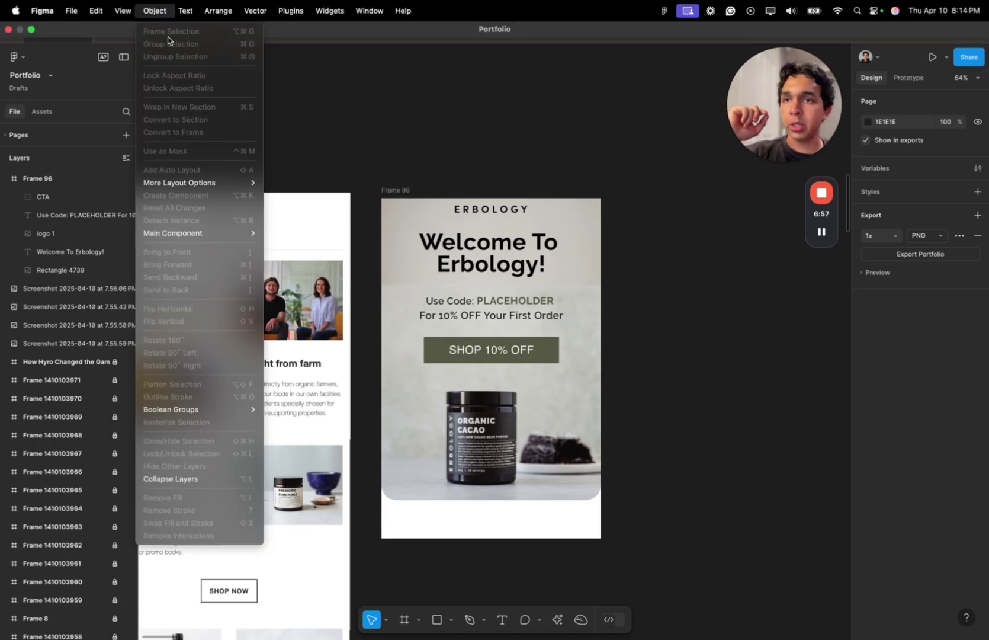
pyautogui.click(205, 53)
pyautogui.click(188, 38)
pyautogui.hscroll(10, 519, 245)
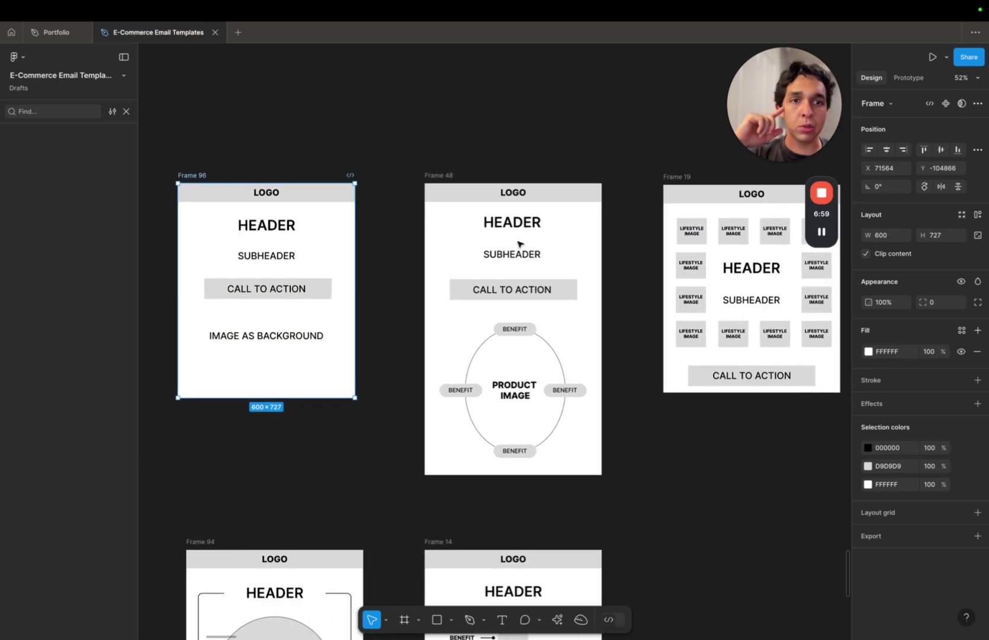
pyautogui.scroll(-5, 519, 243)
pyautogui.hscroll(5, 518, 243)
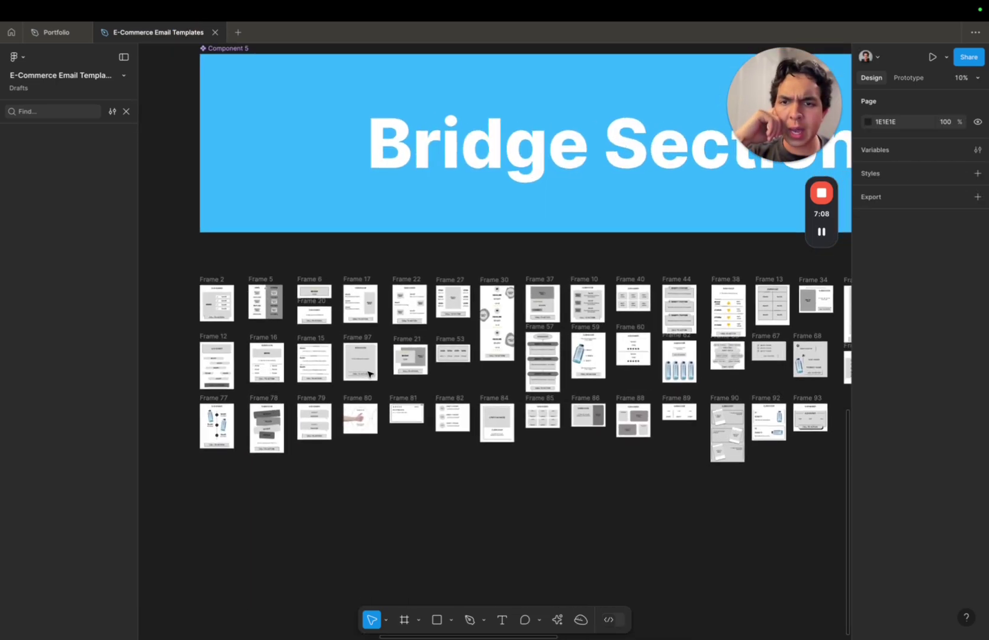
# - Look through the Bridge Sections templates and copy Frame 20, the plain layout with subheader, short sentences and call to action
pyautogui.scroll(5, 282, 305)
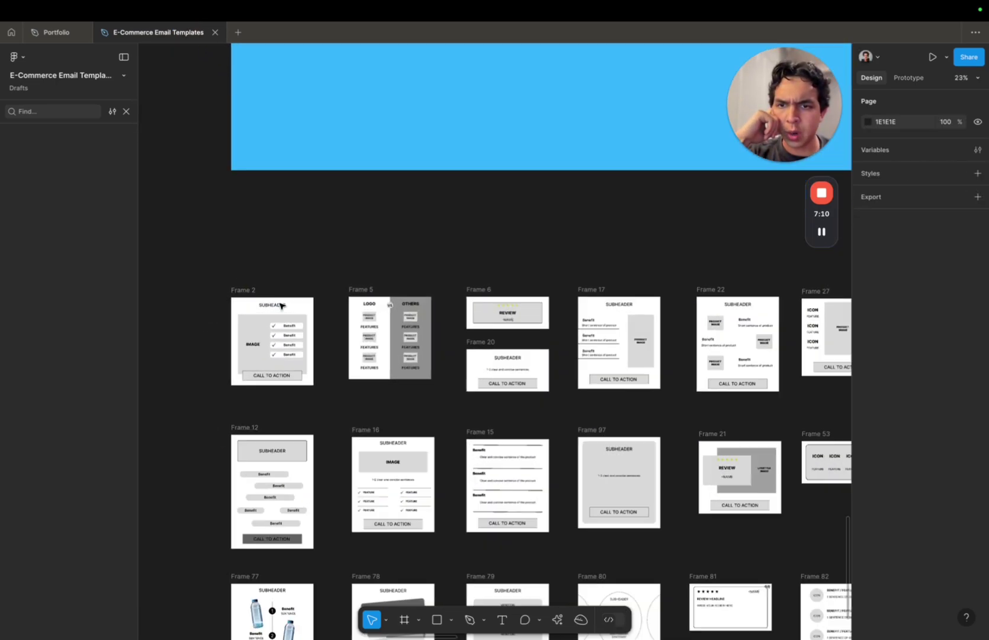
pyautogui.scroll(-3, 282, 306)
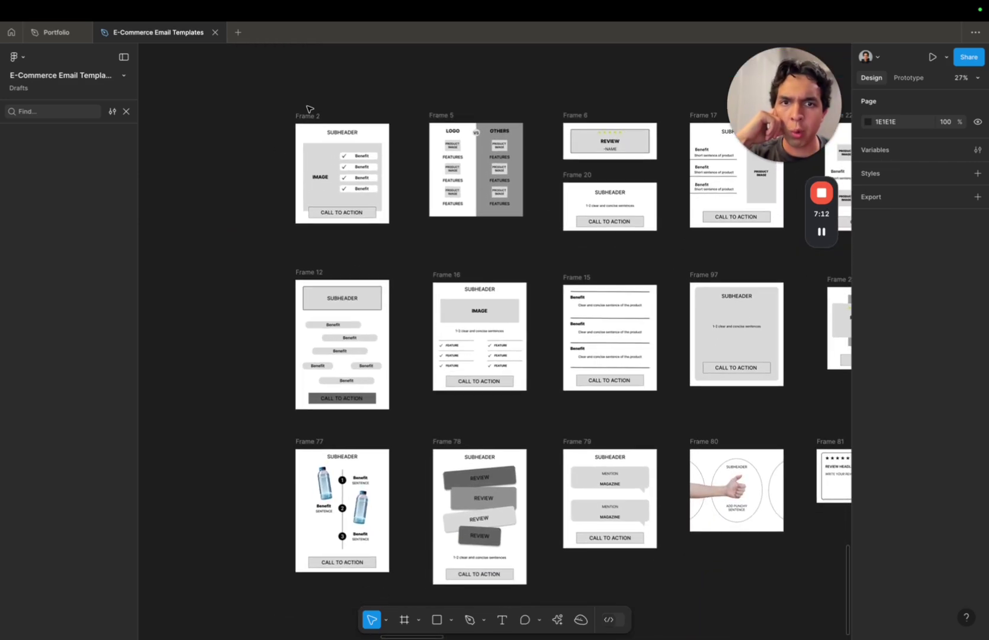
pyautogui.scroll(3, 308, 109)
pyautogui.hscroll(3, 308, 109)
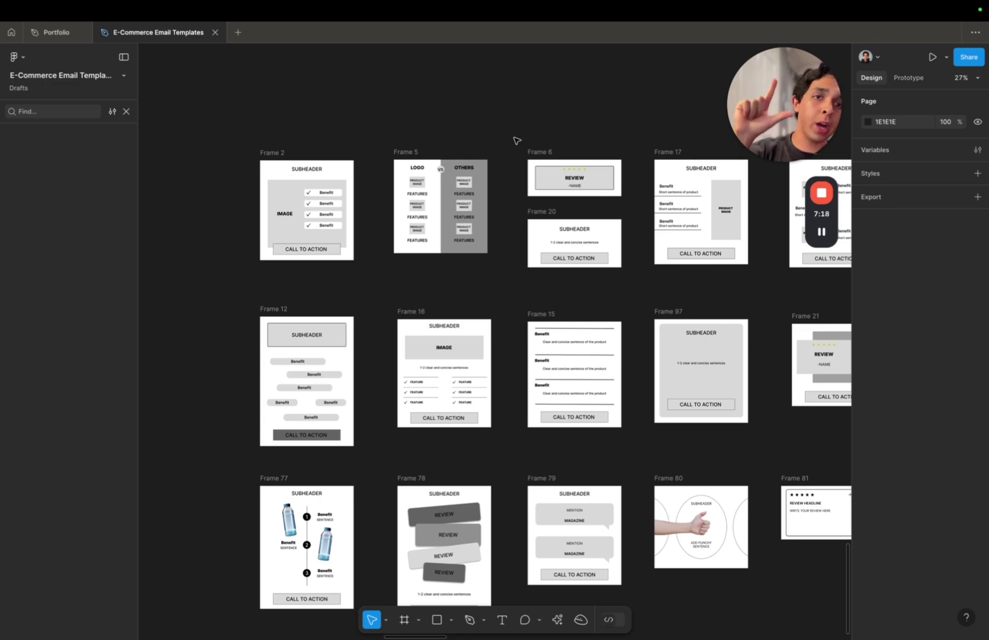
pyautogui.hscroll(4, 401, 122)
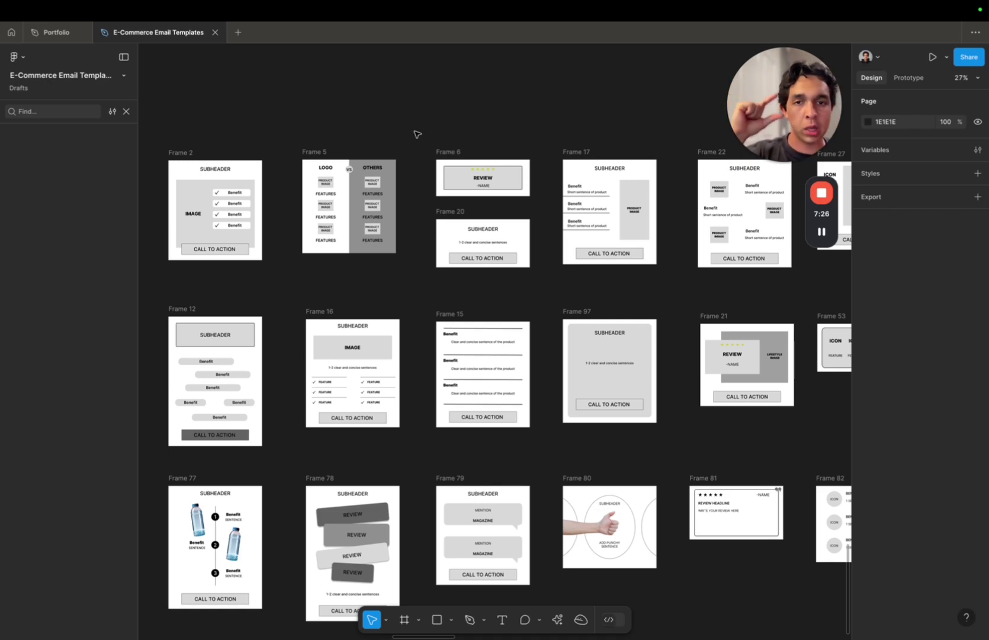
pyautogui.hscroll(-3, 313, 256)
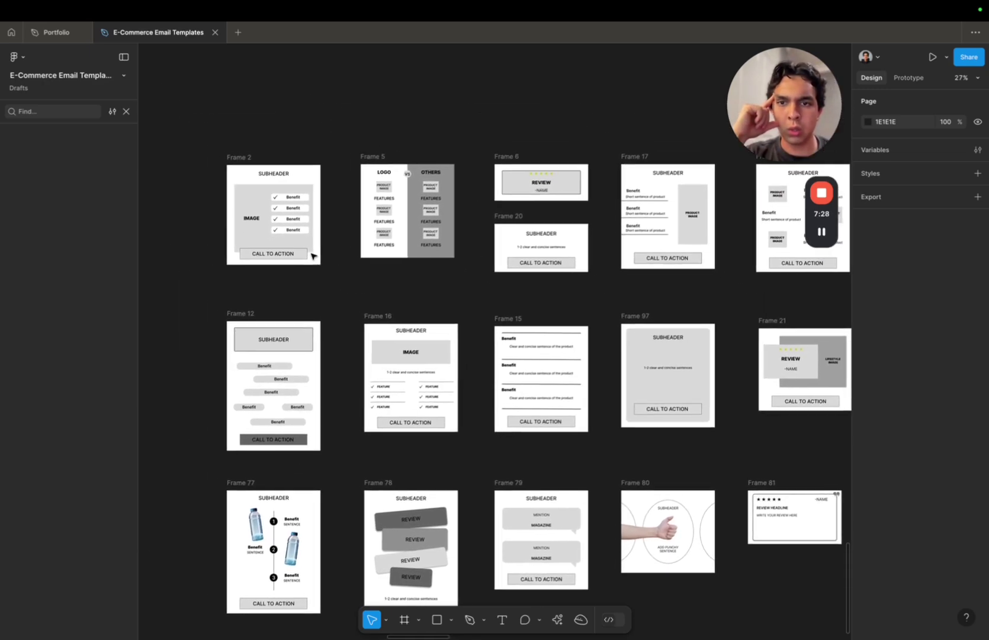
pyautogui.hscroll(-1, 312, 256)
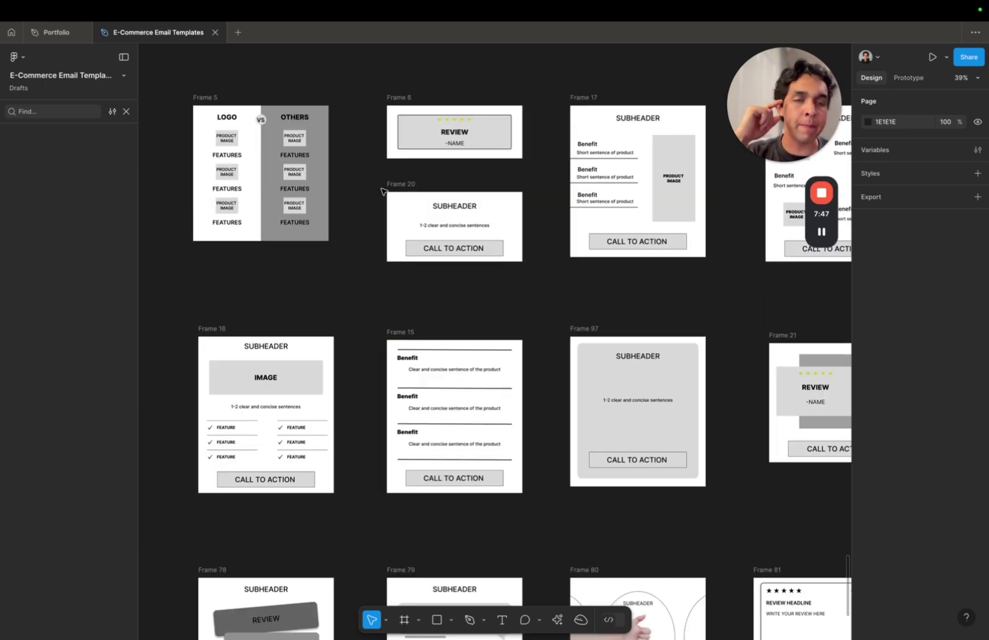
pyautogui.moveTo(375, 182); pyautogui.dragTo(533, 298)
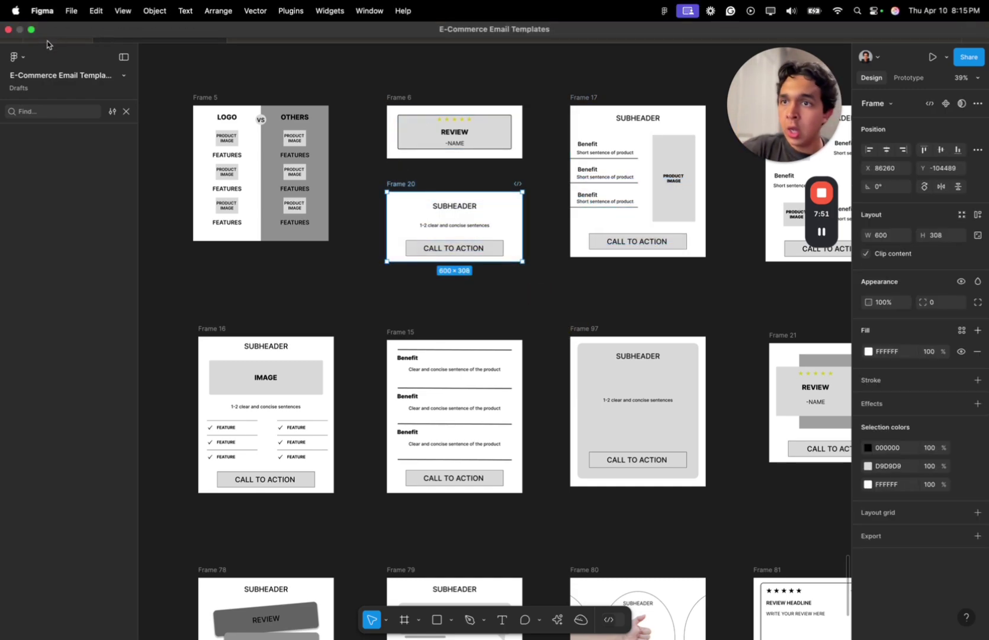
# - Switch to the Portfolio file and paste the Frame 20 template just below Frame 96, aligned with its side edges
pyautogui.click(56, 32)
pyautogui.scroll(-6, 557, 269)
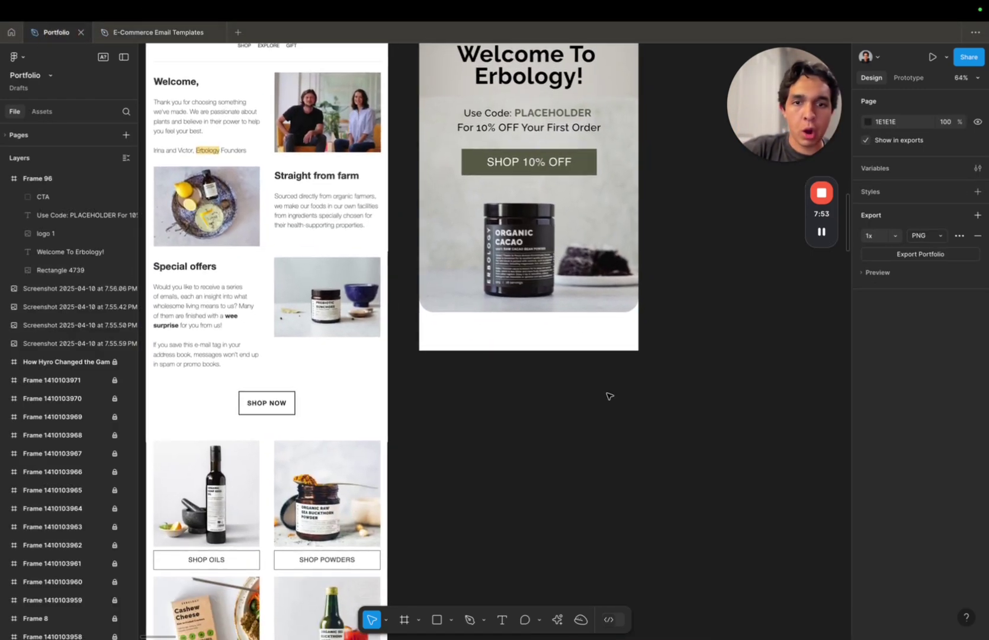
pyautogui.hotkey('ctrl', 'v')
pyautogui.moveTo(546, 328); pyautogui.dragTo(591, 419)
pyautogui.click(651, 364)
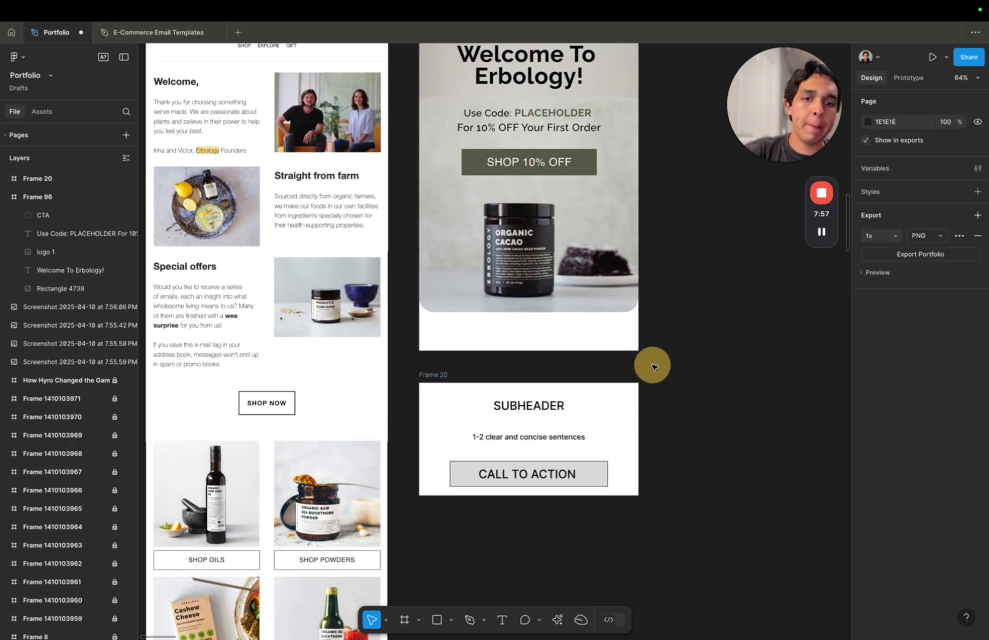
pyautogui.scroll(-5, 651, 367)
pyautogui.moveTo(822, 232)
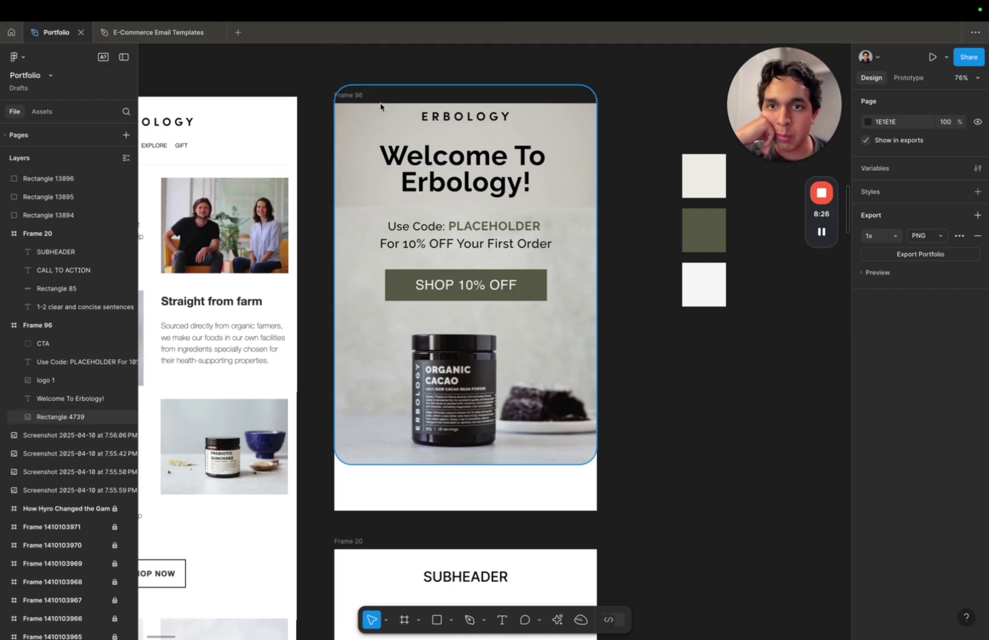
pyautogui.scroll(-5, 380, 106)
pyautogui.scroll(-3, 380, 107)
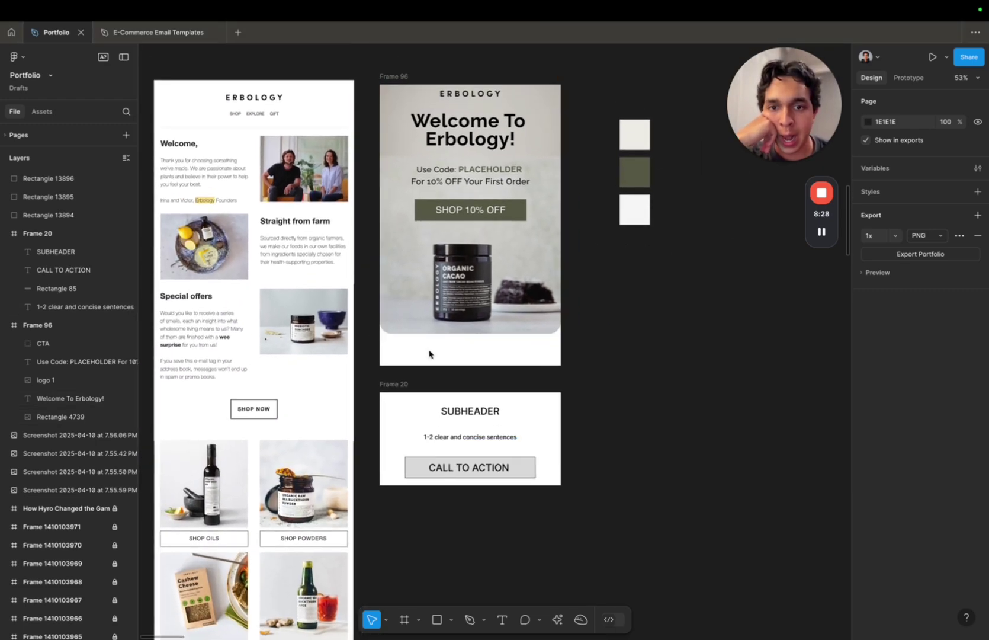
pyautogui.click(392, 77)
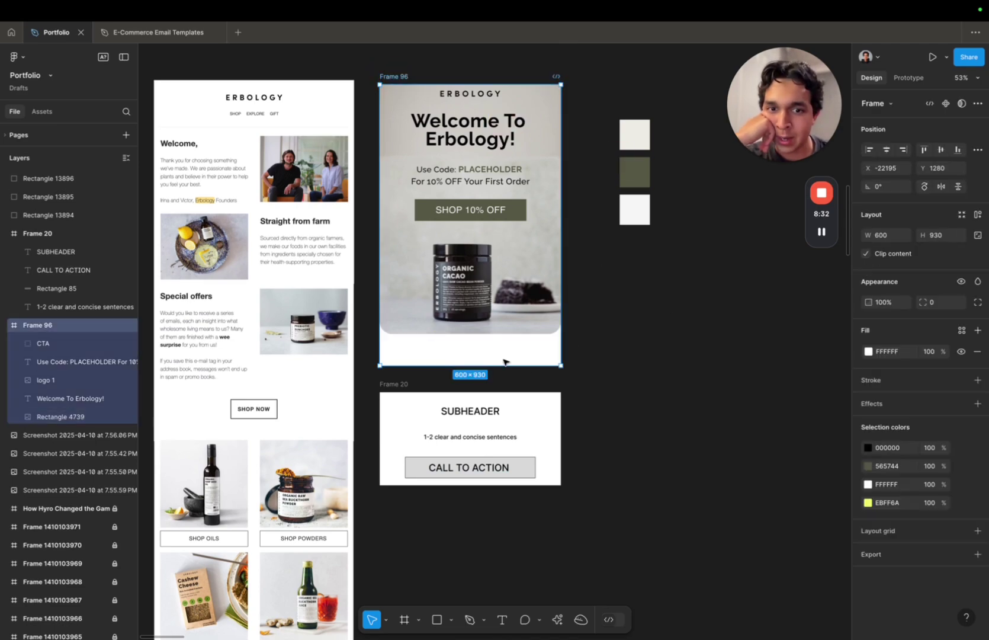
pyautogui.click(640, 219)
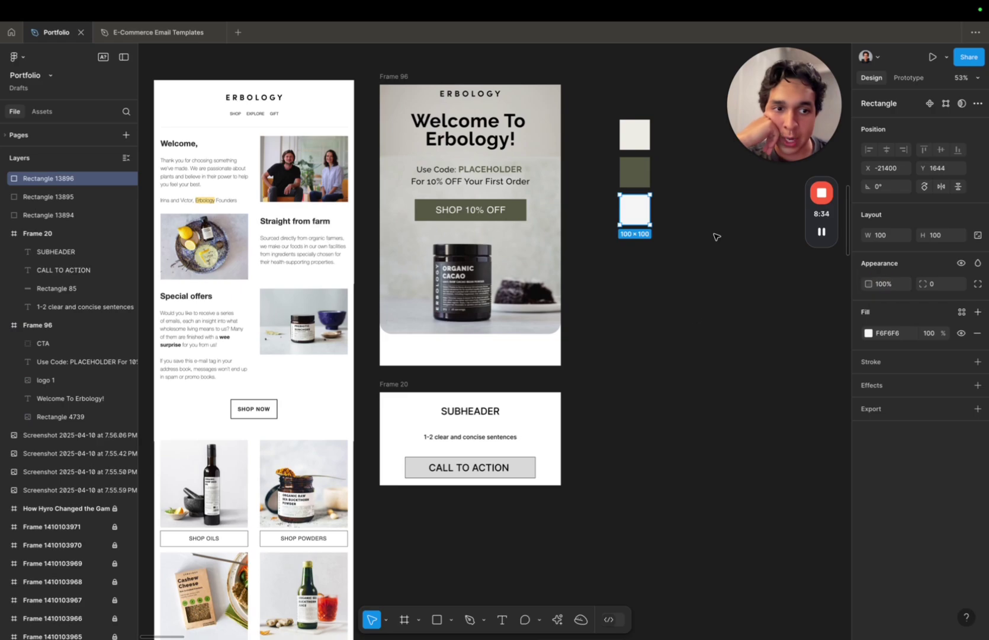
pyautogui.click(887, 333)
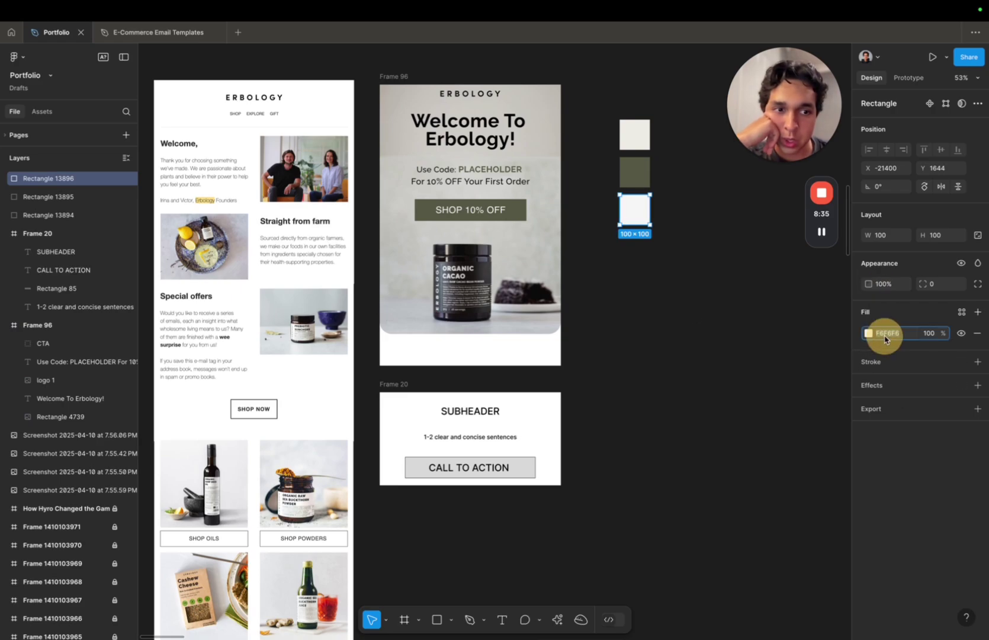
pyautogui.click(771, 341)
pyautogui.scroll(5, 559, 482)
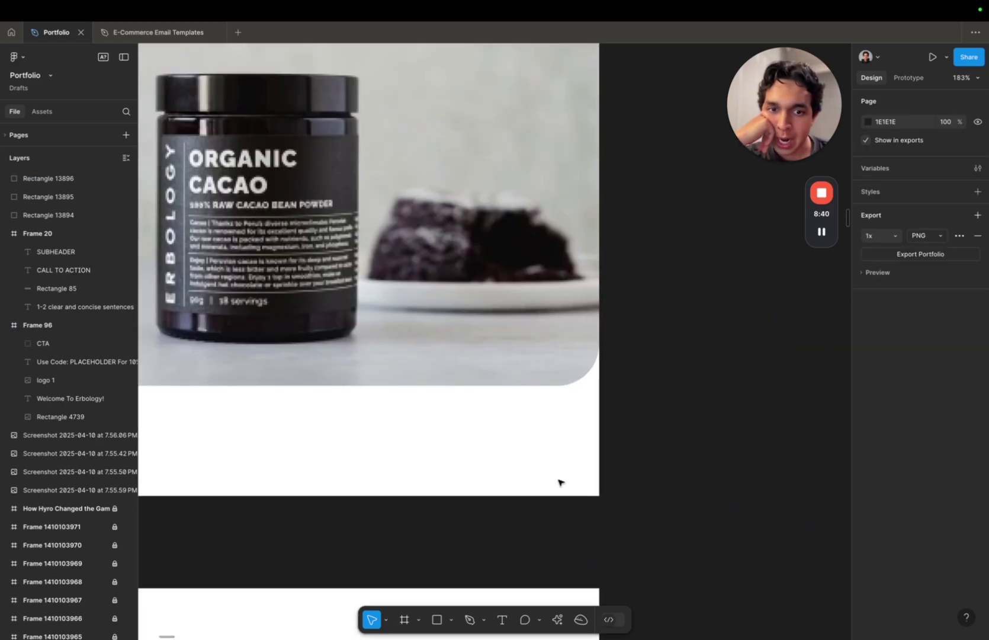
pyautogui.scroll(-4, 557, 450)
# - Copy the light beige EEEBE6 from the first color swatch and use it as the fill of Frame 96
pyautogui.click(667, 198)
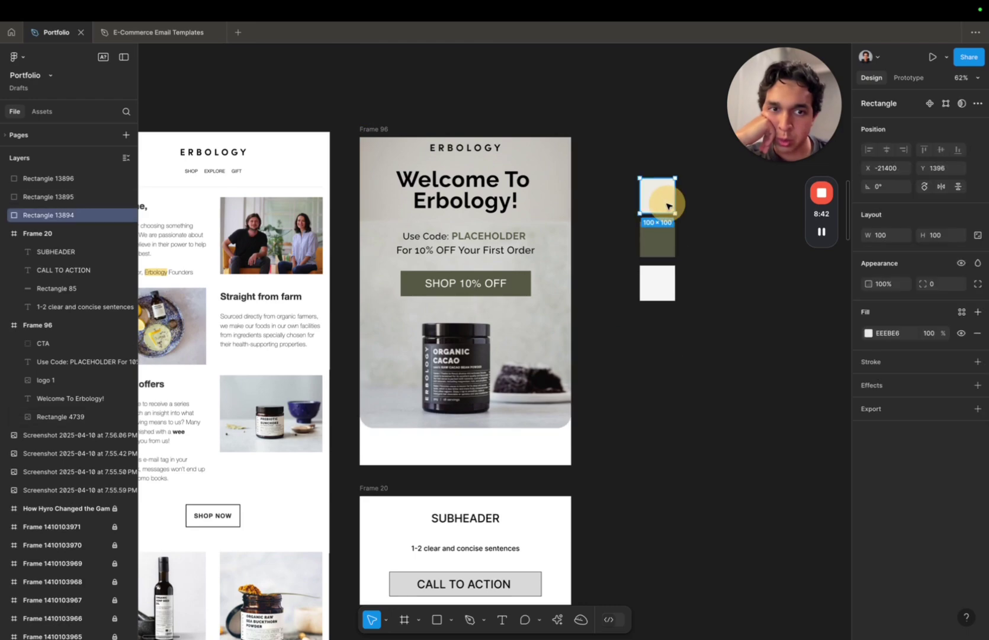
pyautogui.click(888, 332)
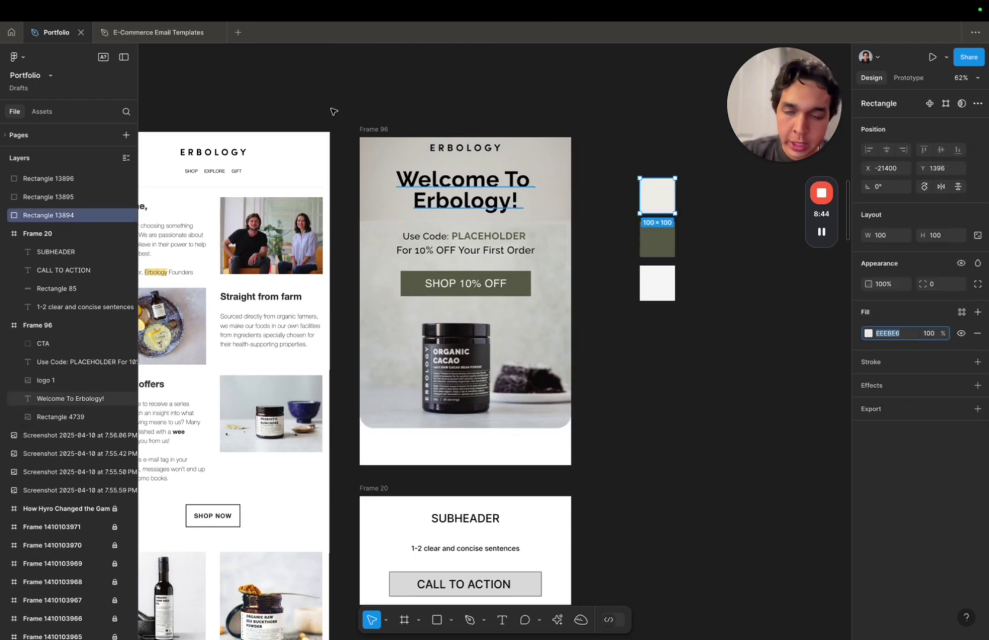
pyautogui.click(368, 125)
pyautogui.click(366, 129)
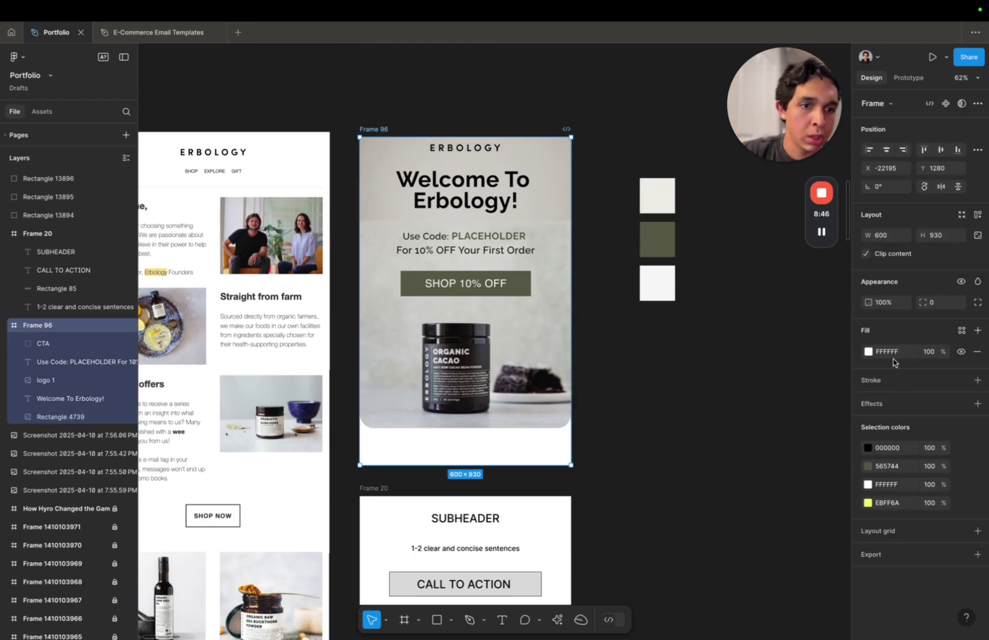
pyautogui.click(561, 72)
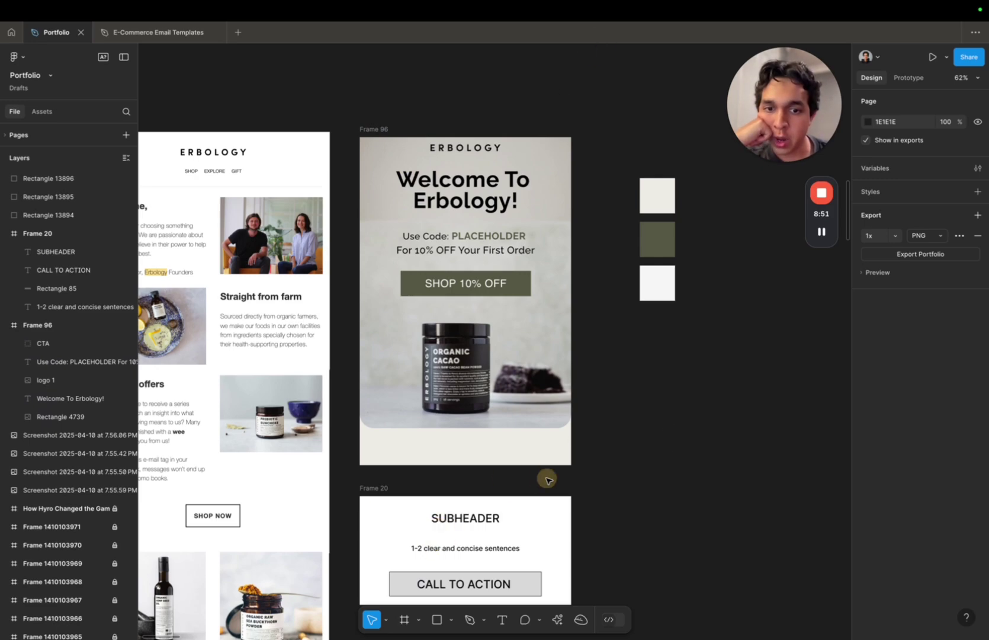
# - Set the background fill of Frame 20 to EEEBE6
pyautogui.click(382, 492)
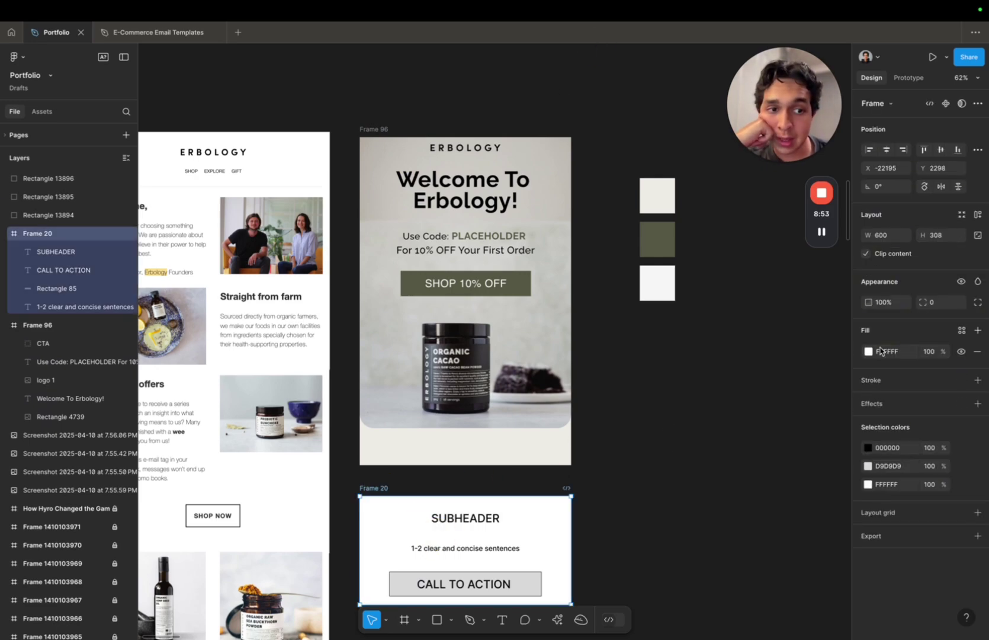
pyautogui.click(904, 352)
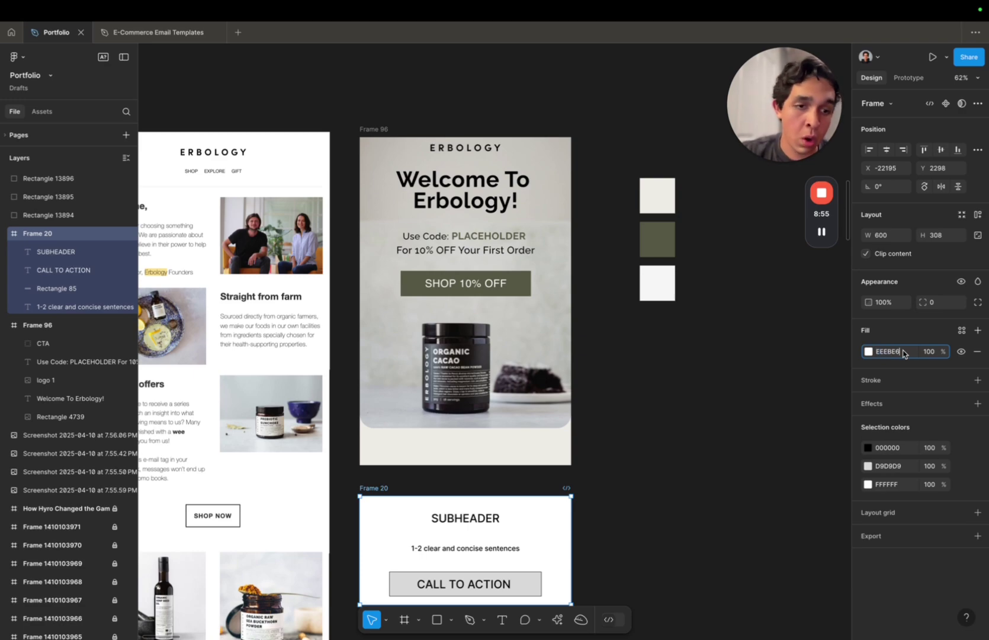
pyautogui.press('Return')
pyautogui.click(692, 489)
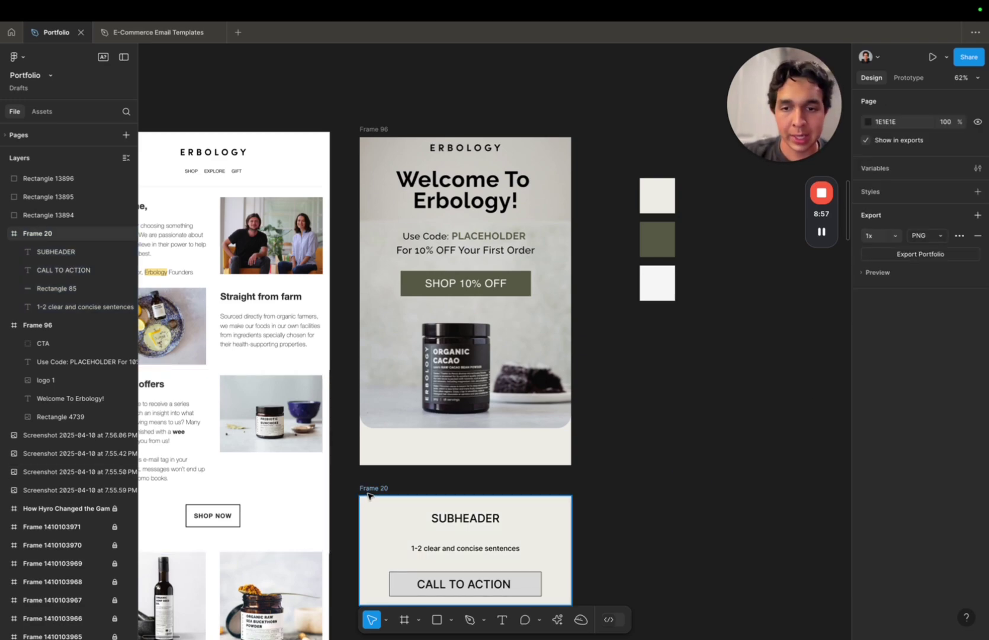
pyautogui.moveTo(822, 228)
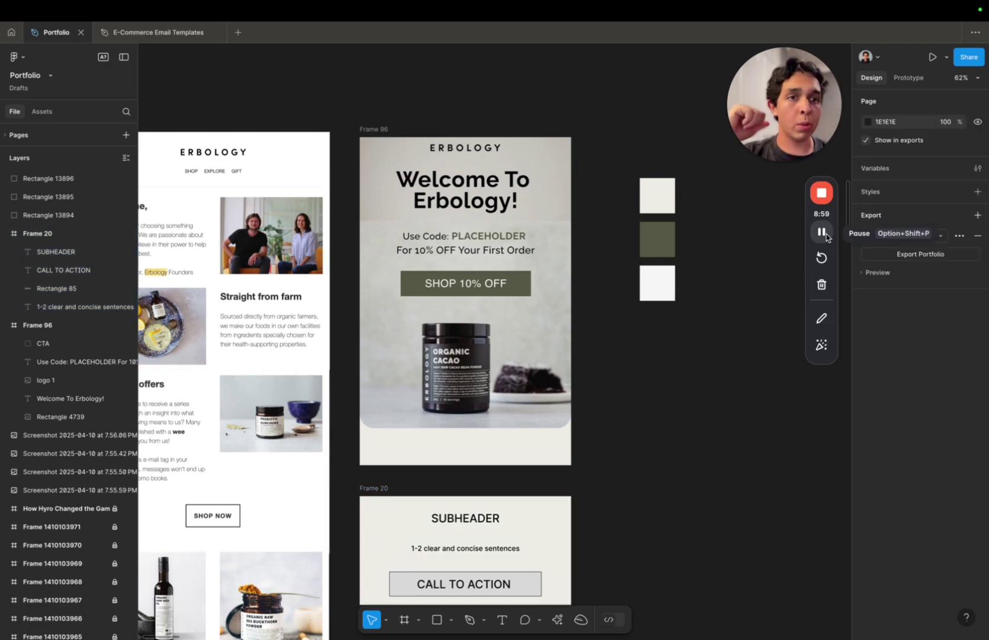
# - Extend Frame 20 downward to more than twice its height to make room for longer copy and a button
pyautogui.click(465, 549)
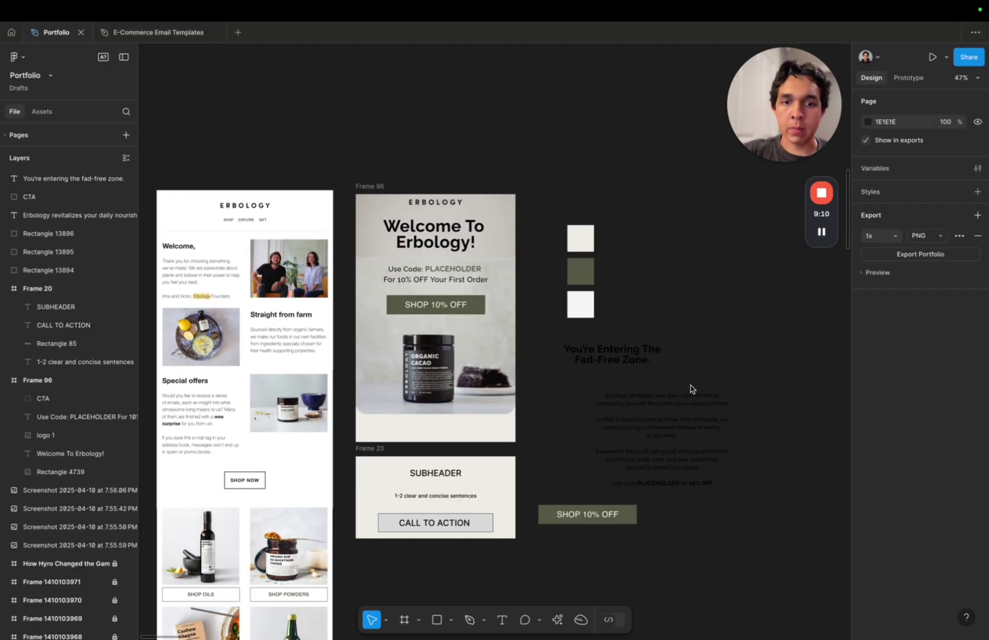
pyautogui.click(521, 502)
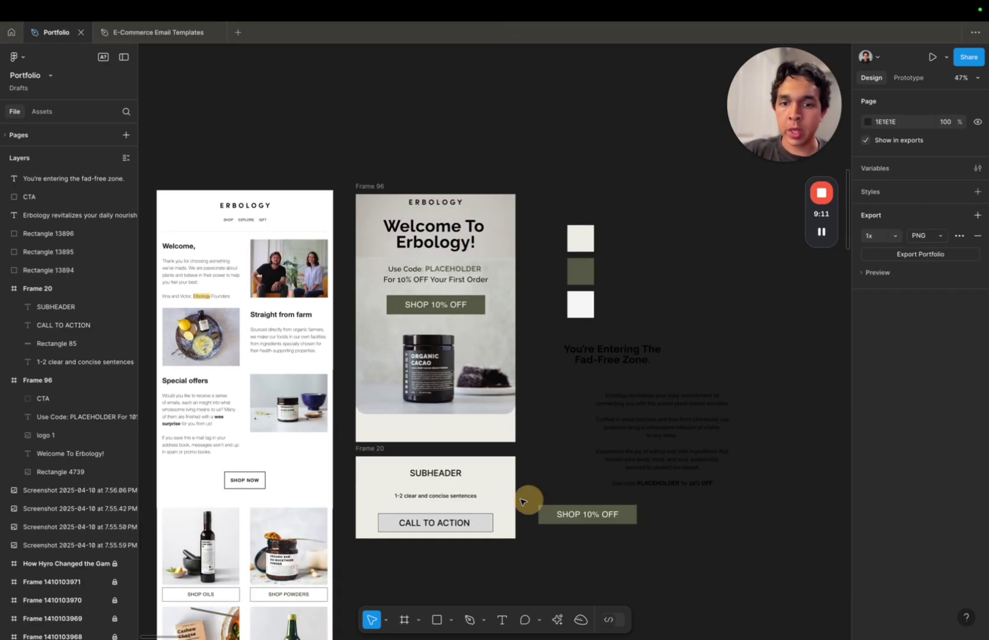
pyautogui.click(362, 449)
pyautogui.scroll(5, 418, 525)
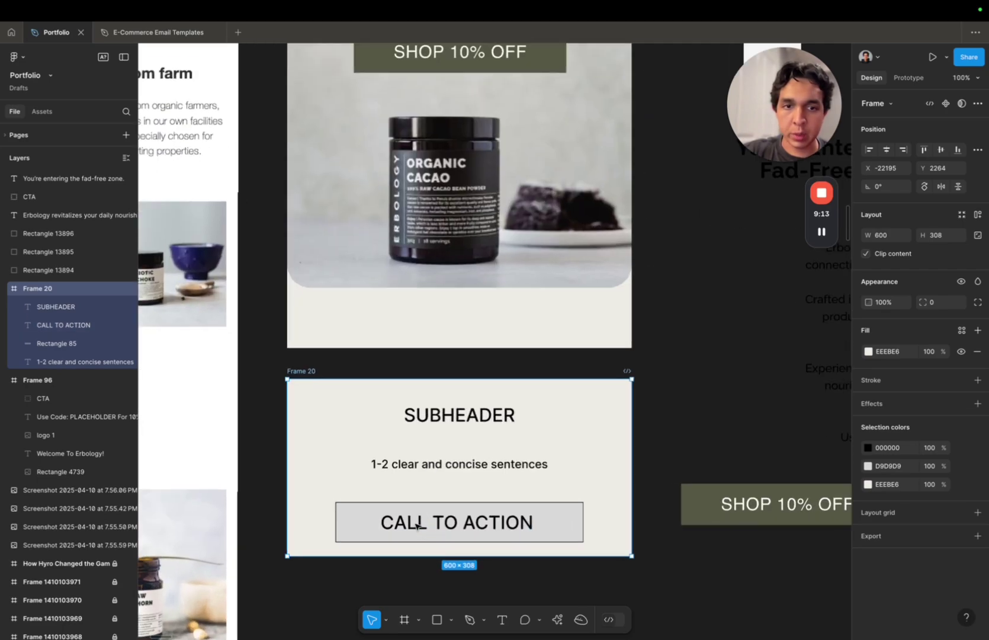
pyautogui.scroll(-3, 417, 525)
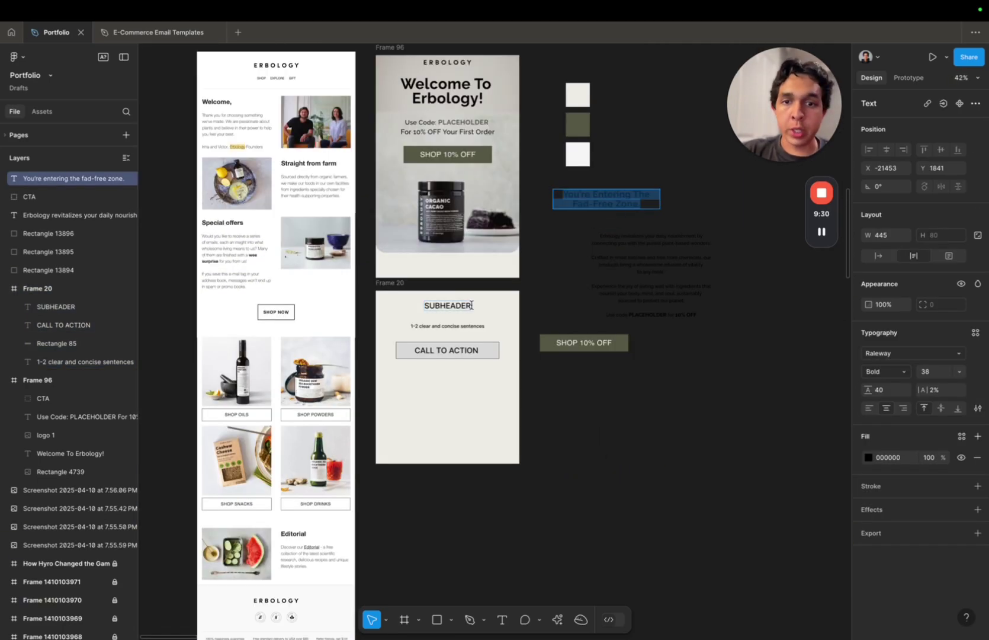
# - Replace Frame 20's subheader with "You're Entering The Fad-Free Zone." and narrow the text box to 440 so it wraps onto two lines
pyautogui.doubleClick(472, 305)
pyautogui.write("You're Entering The Fad-Free Zone.")
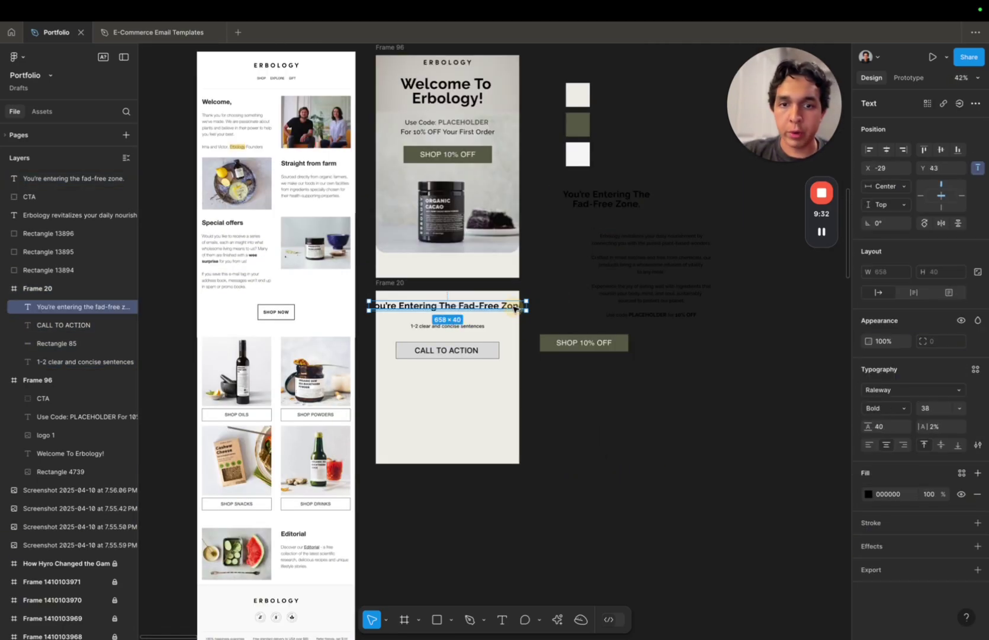
pyautogui.moveTo(526, 304); pyautogui.dragTo(483, 306)
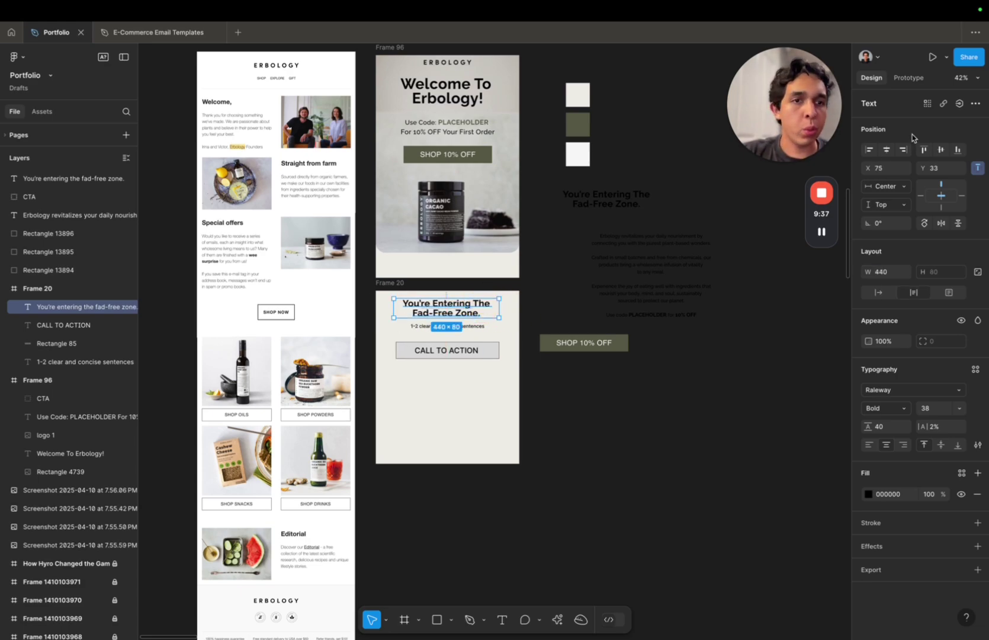
pyautogui.click(726, 310)
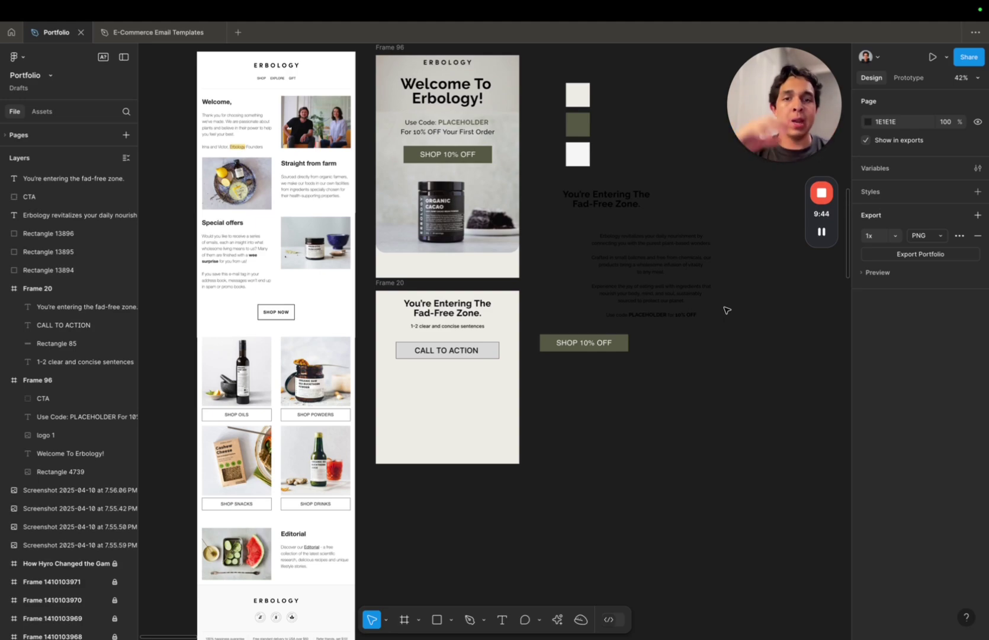
pyautogui.click(702, 284)
pyautogui.click(761, 309)
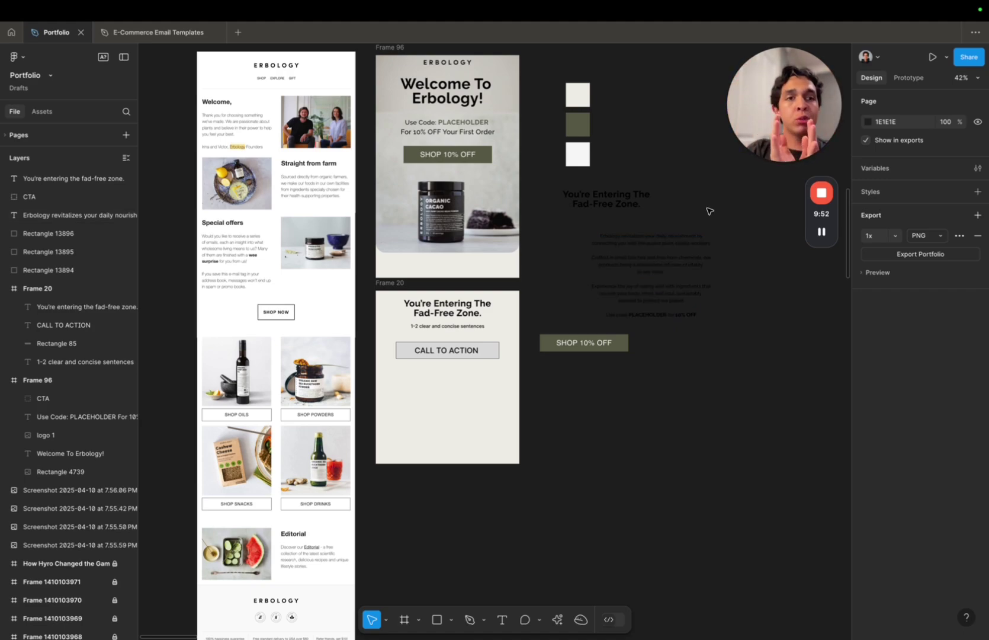
# - Delete the placeholder sentence and the grey call-to-action button with its label from Frame 20
pyautogui.click(473, 326)
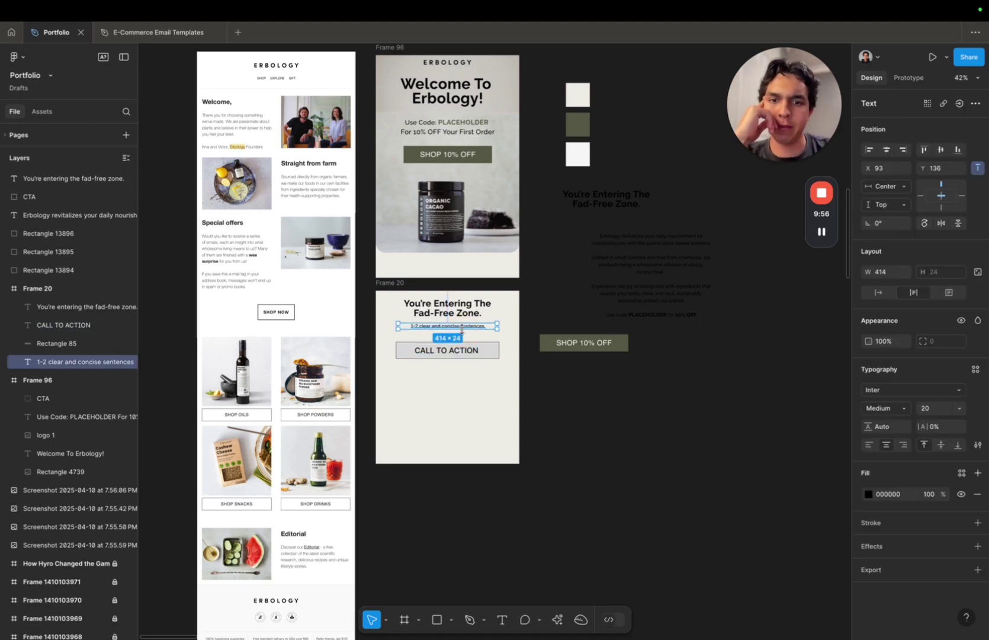
pyautogui.press('Delete')
pyautogui.moveTo(511, 342); pyautogui.dragTo(419, 364)
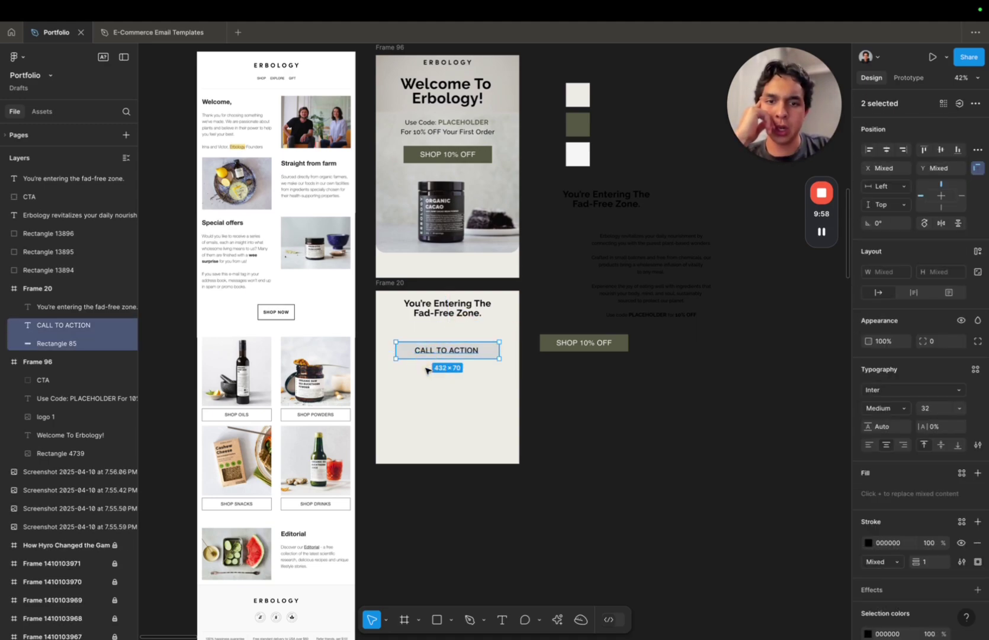
pyautogui.press('Delete')
# - Move the Erbology body copy into Frame 20 at Y 144 under the headline, and center the SHOP 10% OFF button beneath it at Y 551
pyautogui.moveTo(667, 283); pyautogui.dragTo(463, 377)
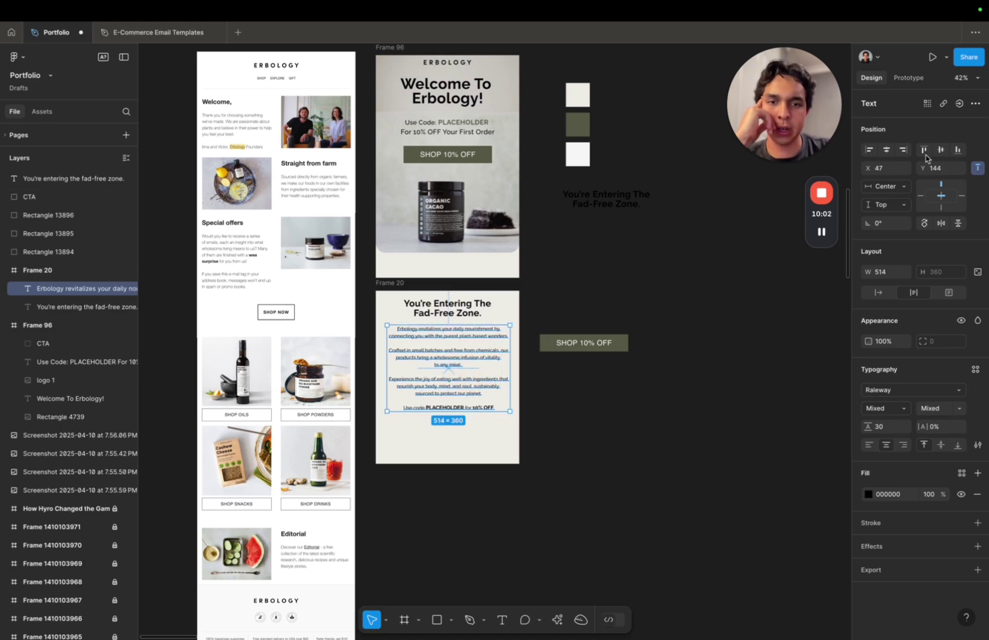
pyautogui.moveTo(654, 316); pyautogui.dragTo(541, 369)
pyautogui.moveTo(592, 342); pyautogui.dragTo(456, 431)
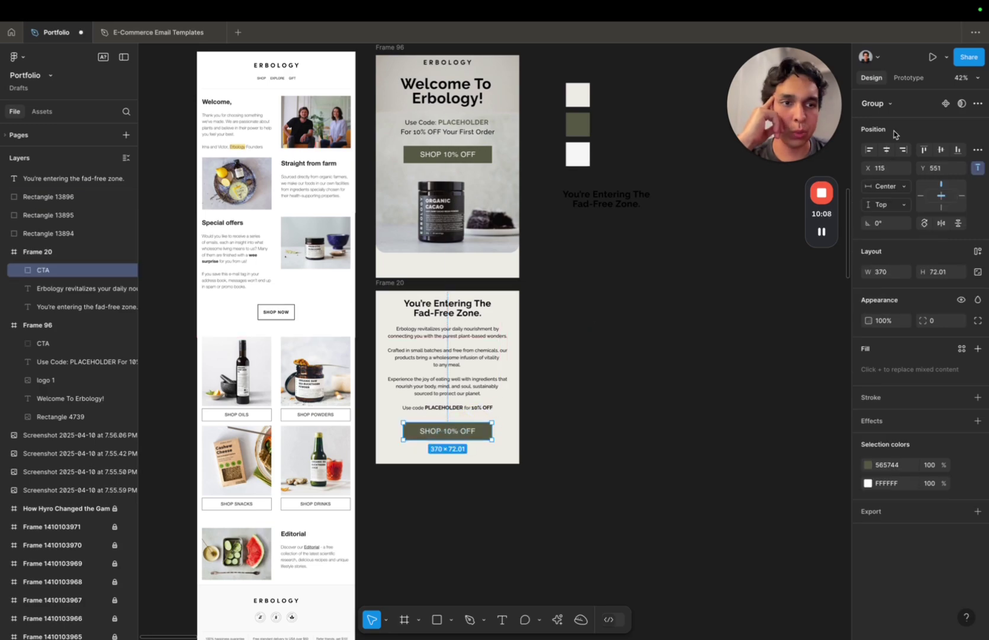
# - Trim the empty space below the button in Frame 20, shortening the frame to about 656 high
pyautogui.click(740, 260)
pyautogui.click(481, 315)
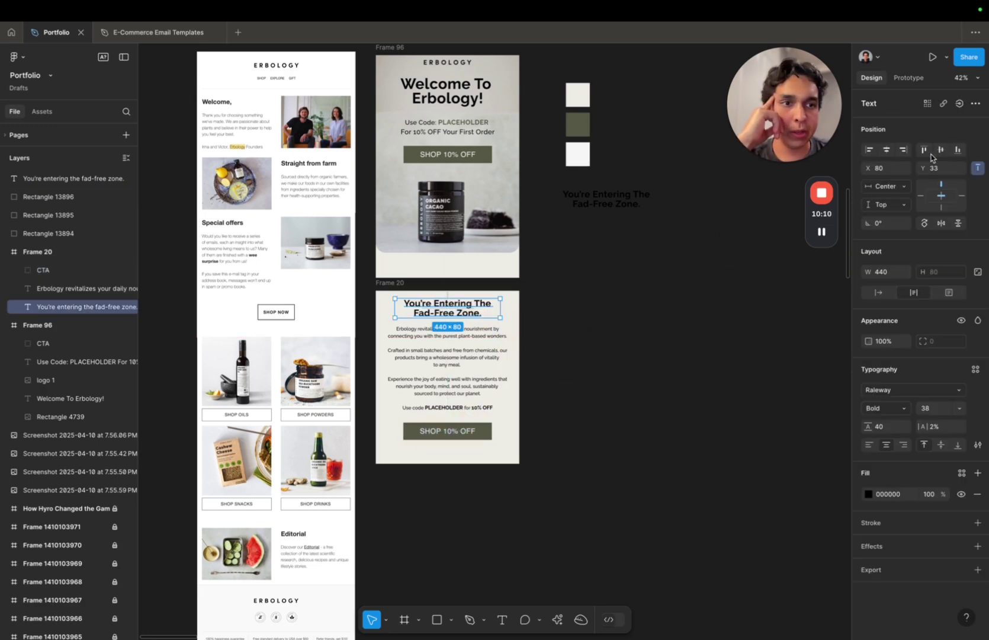
pyautogui.press('Escape')
pyautogui.scroll(-3, 647, 370)
pyautogui.scroll(5, 604, 355)
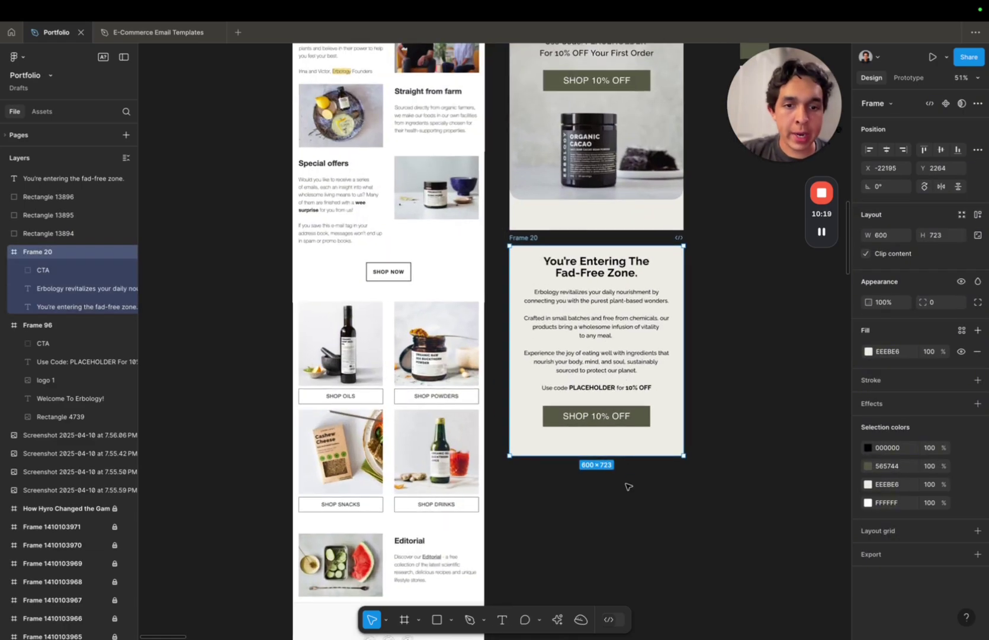
pyautogui.moveTo(628, 454); pyautogui.dragTo(629, 437)
pyautogui.click(711, 284)
pyautogui.scroll(-5, 710, 284)
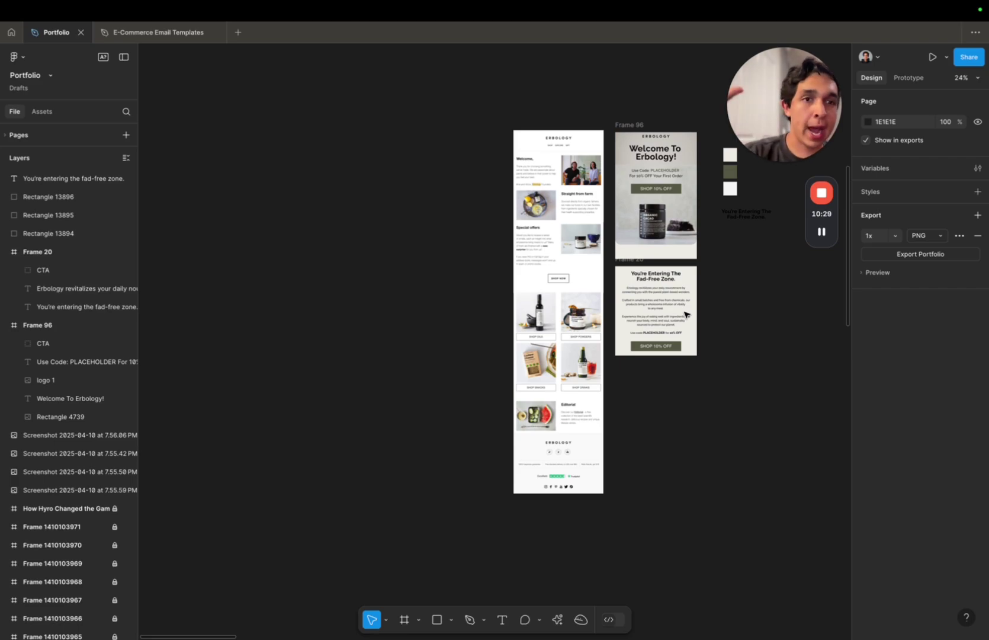
# - Switch to the E-Commerce Email Templates file and survey the templates in the Bridge Sections group
pyautogui.click(146, 32)
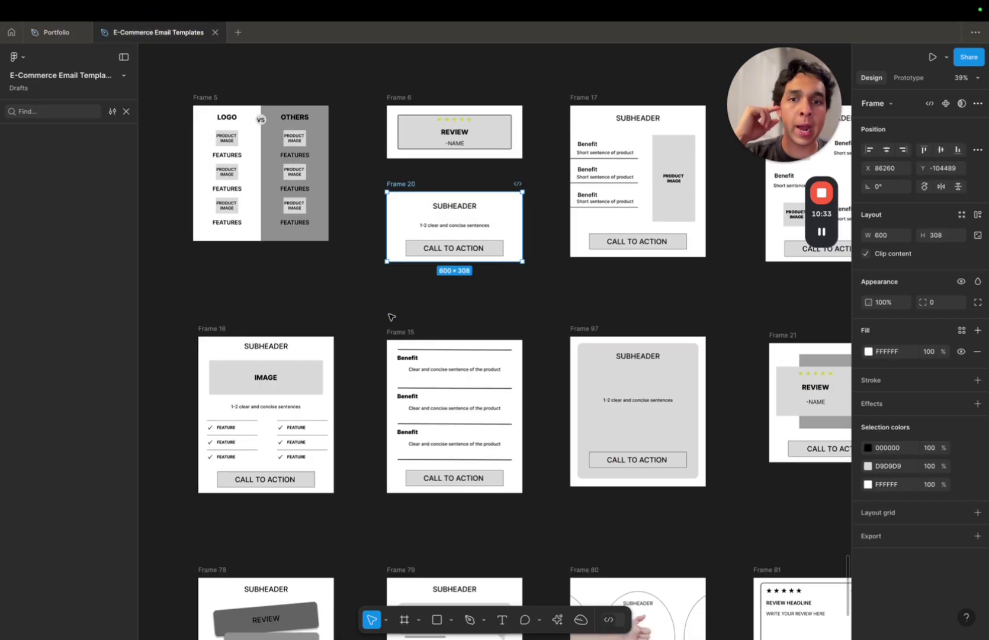
pyautogui.hscroll(2, 415, 289)
pyautogui.click(413, 288)
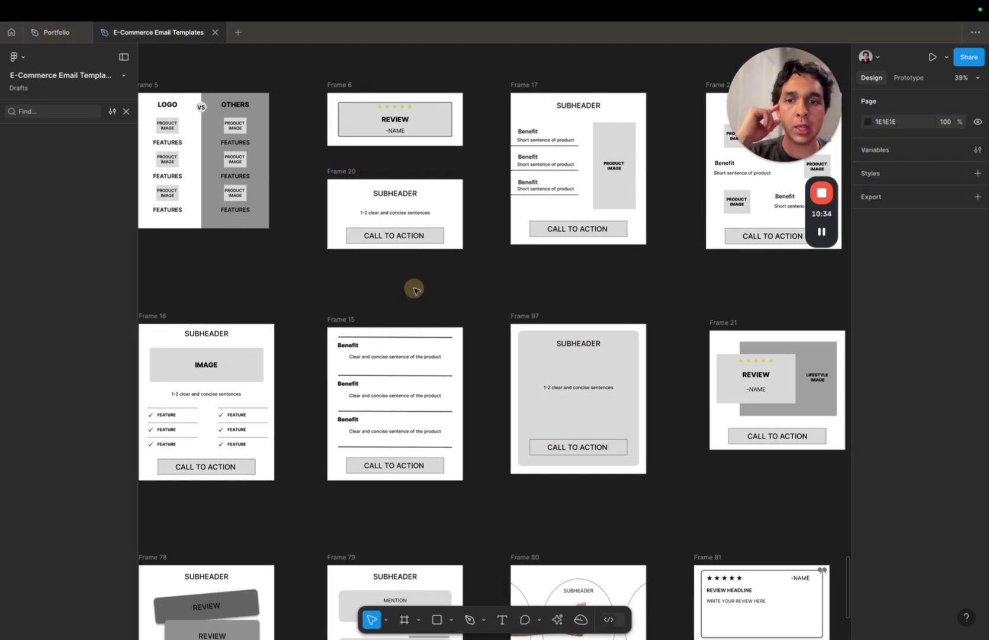
pyautogui.scroll(-5, 414, 289)
pyautogui.scroll(-5, 415, 293)
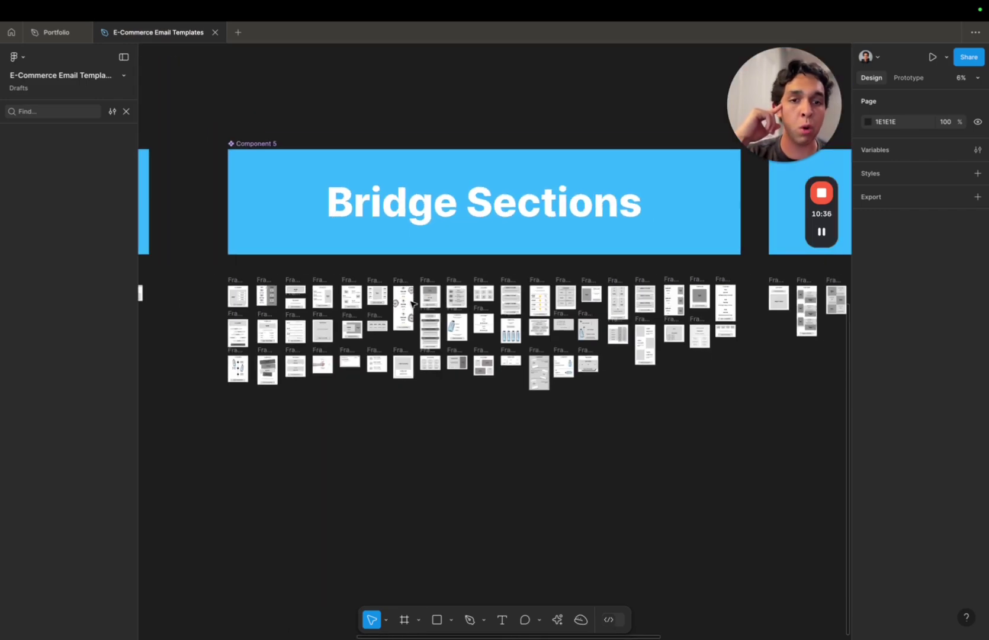
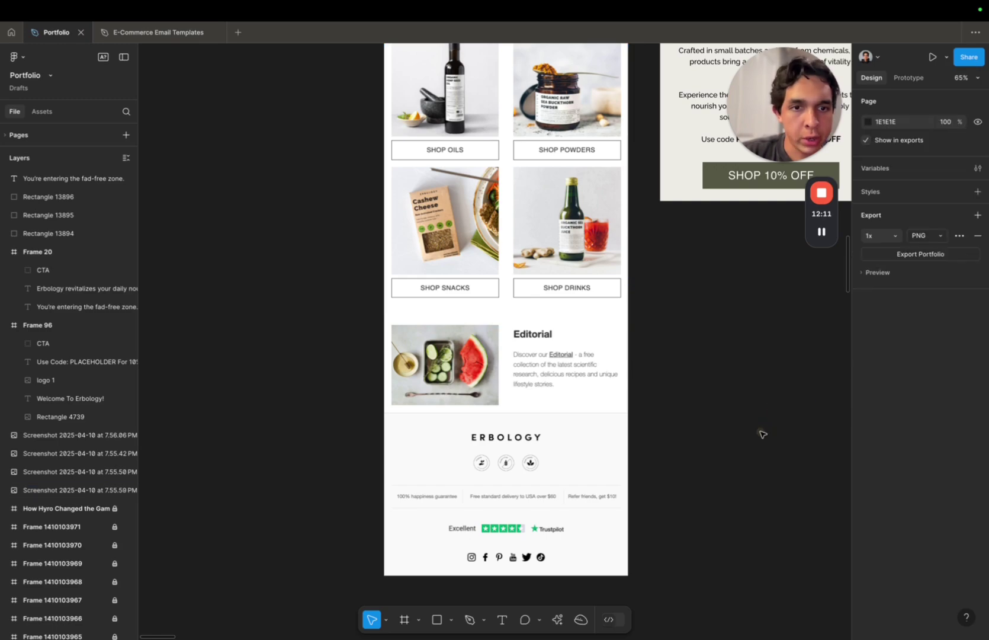
# - Paste the Frame 95 template with a headline and three product images beneath Frame 20 in the Portfolio file
pyautogui.press('super+v')
pyautogui.click(803, 350)
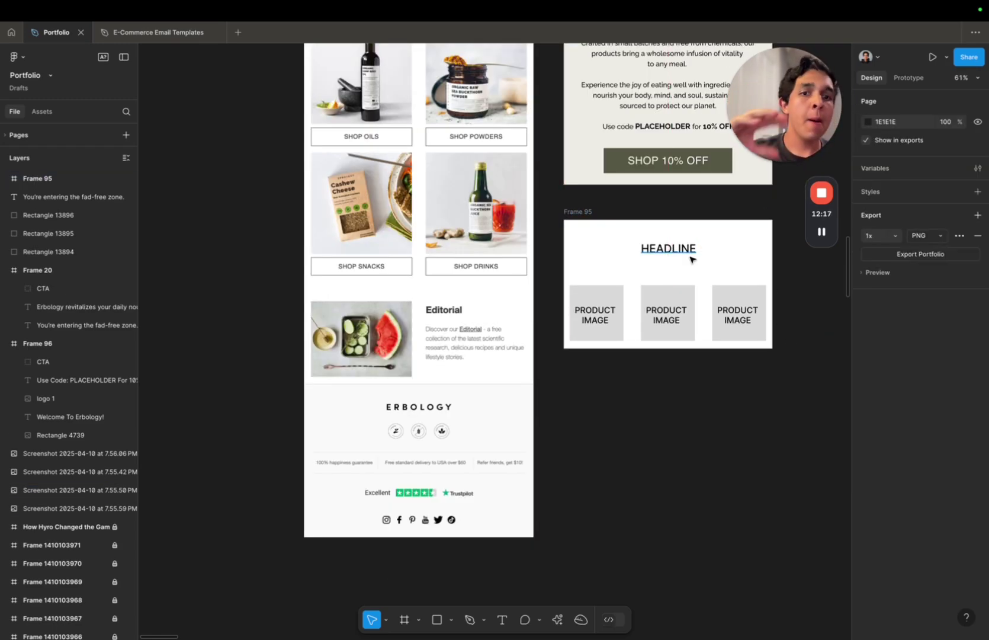
pyautogui.click(584, 211)
pyautogui.click(824, 435)
pyautogui.click(737, 404)
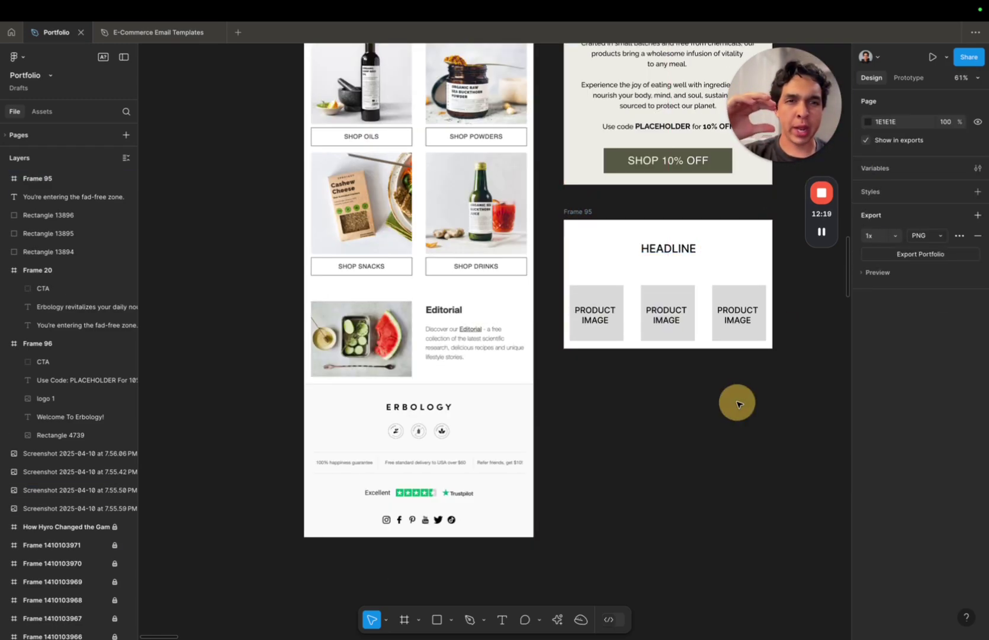
pyautogui.scroll(-5, 738, 404)
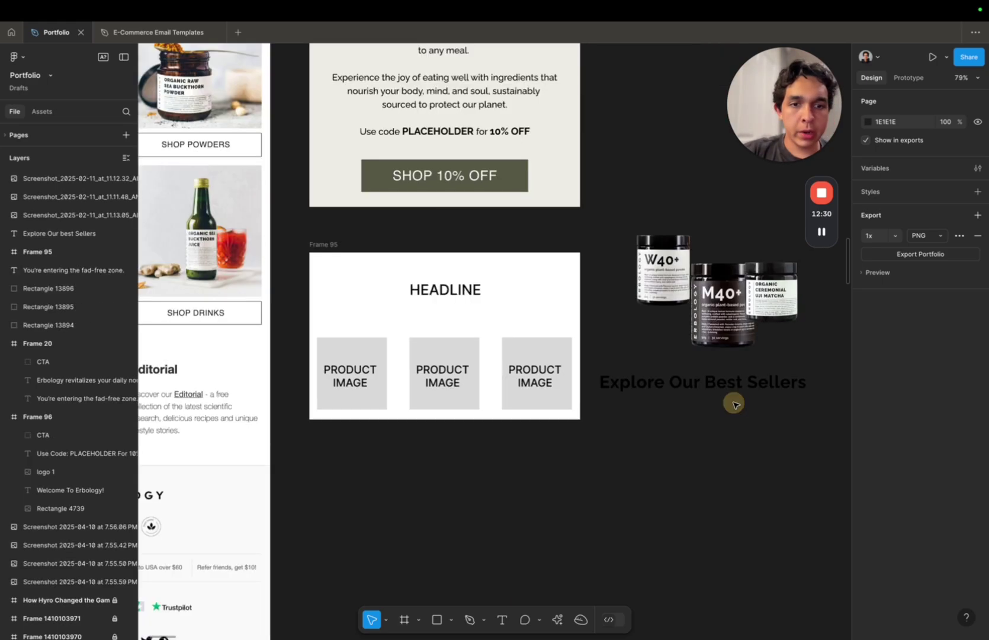
# - Replace Frame 95's HEADLINE placeholder with the "Explore Our Best Sellers" text, centered horizontally at Y 44
pyautogui.moveTo(745, 392); pyautogui.dragTo(492, 466)
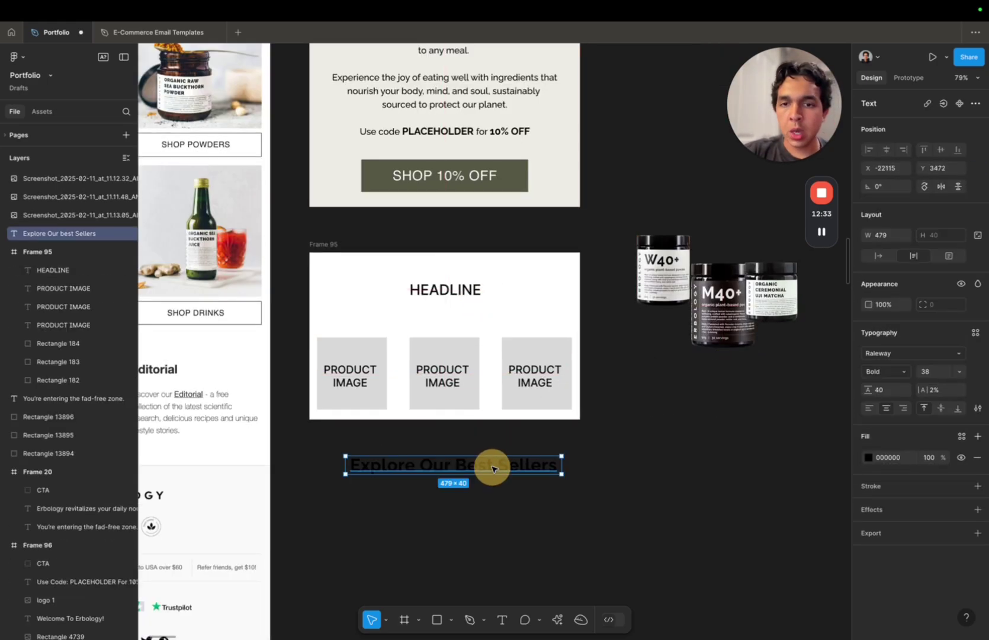
pyautogui.press('Escape')
pyautogui.click(456, 276)
pyautogui.press('Delete')
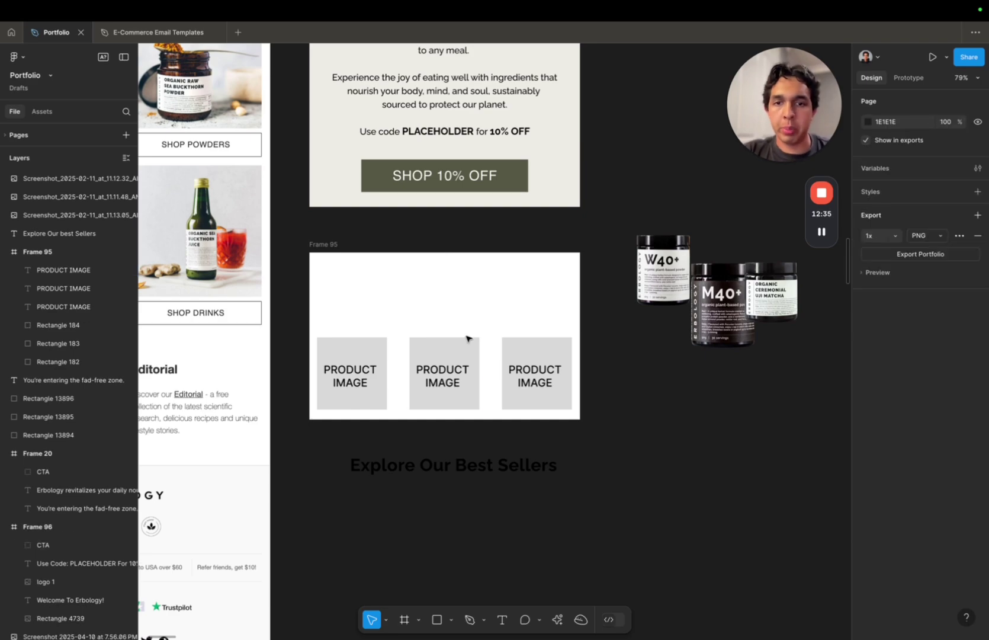
pyautogui.moveTo(464, 486); pyautogui.dragTo(457, 292)
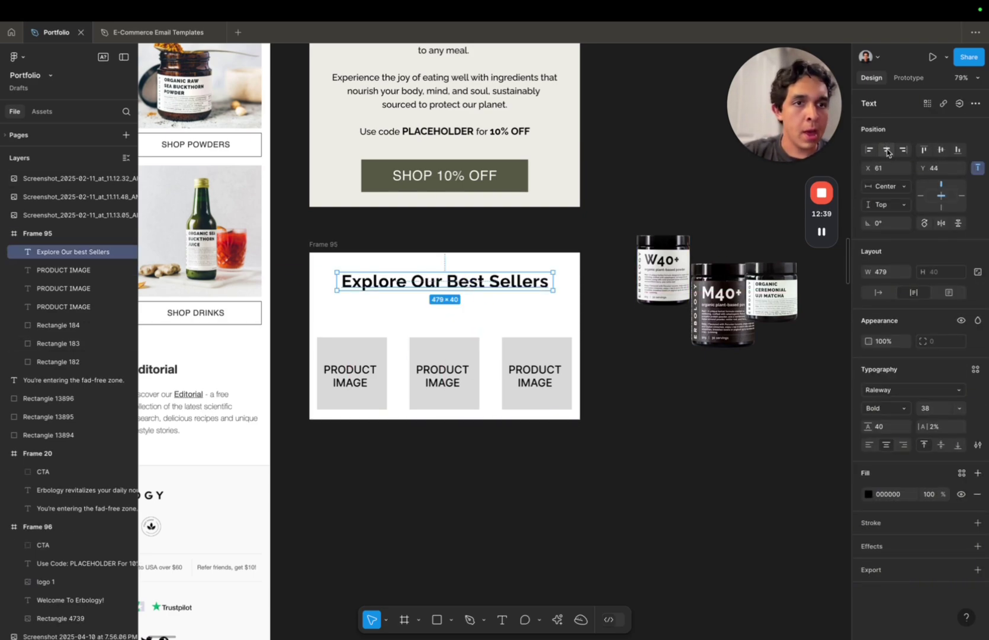
pyautogui.click(887, 150)
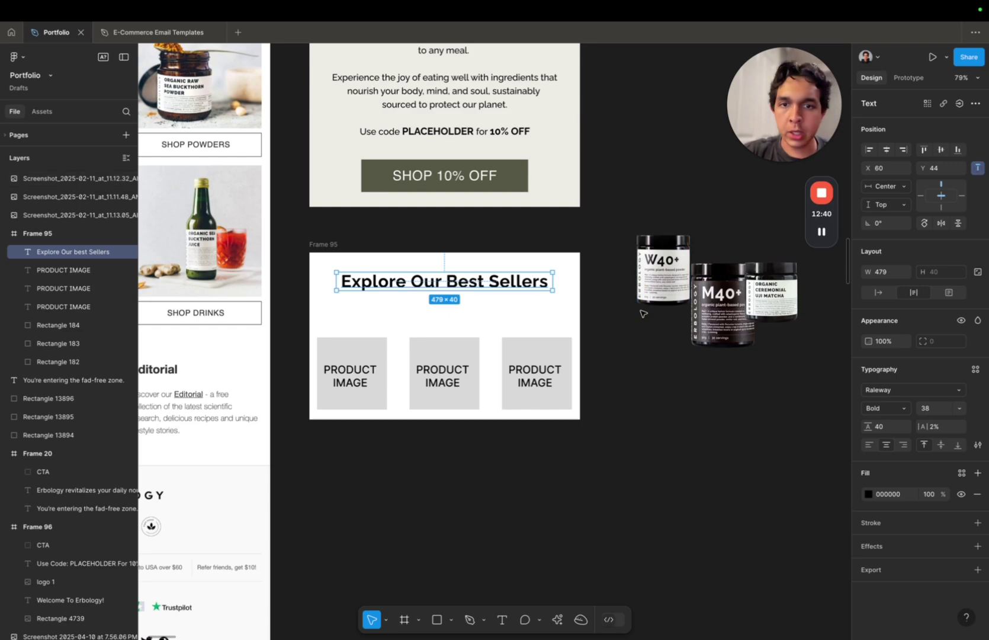
# - Delete the three PRODUCT IMAGE labels from Frame 95 and place the W40+ jar over the first grey placeholder
pyautogui.click(542, 326)
pyautogui.click(461, 384)
pyautogui.press('Delete')
pyautogui.click(521, 373)
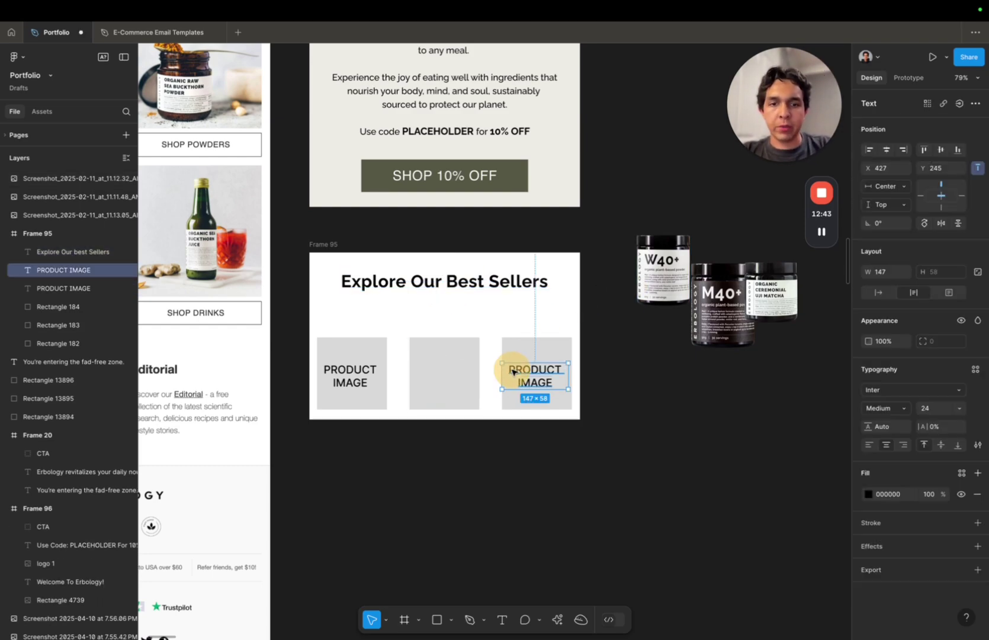
pyautogui.press('Delete')
pyautogui.click(355, 371)
pyautogui.press('Delete')
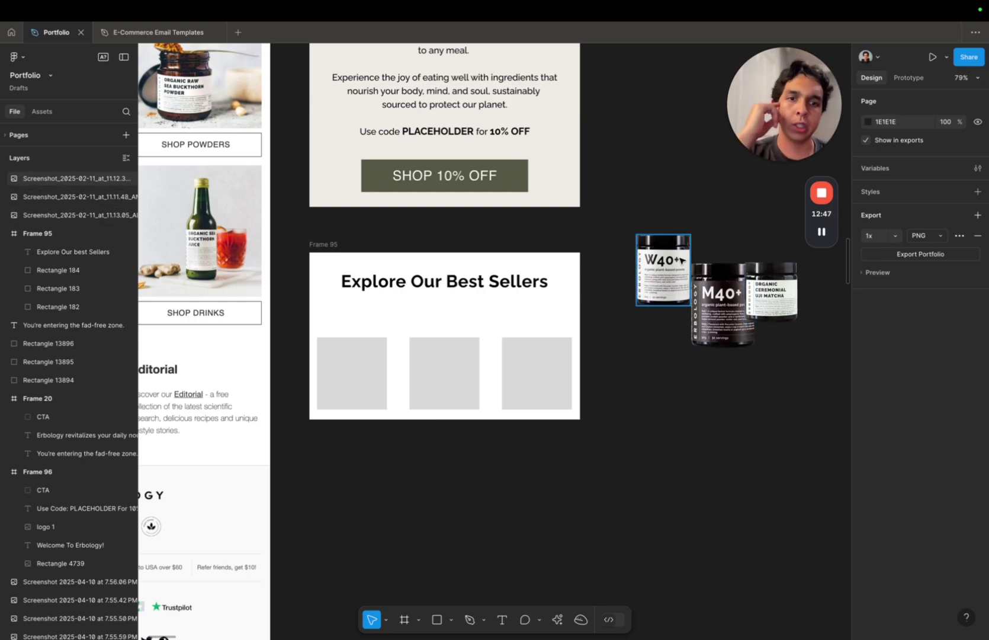
pyautogui.moveTo(666, 263); pyautogui.dragTo(355, 356)
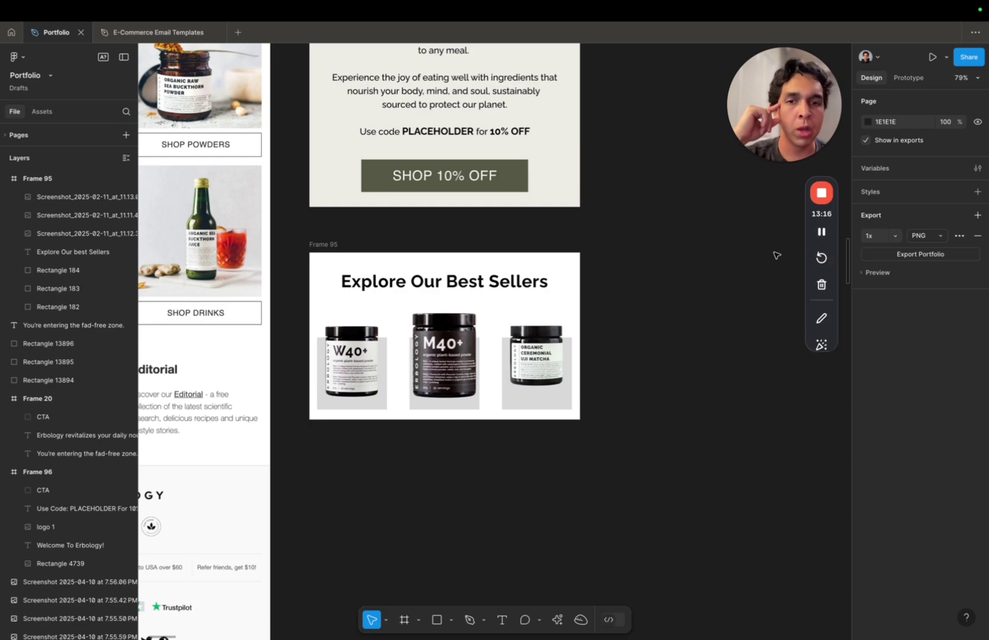
# - Examine the rounded tiles and jar images in the best sellers section, and compare them with the hero and bridge sections above
pyautogui.scroll(3, 315, 324)
pyautogui.click(393, 339)
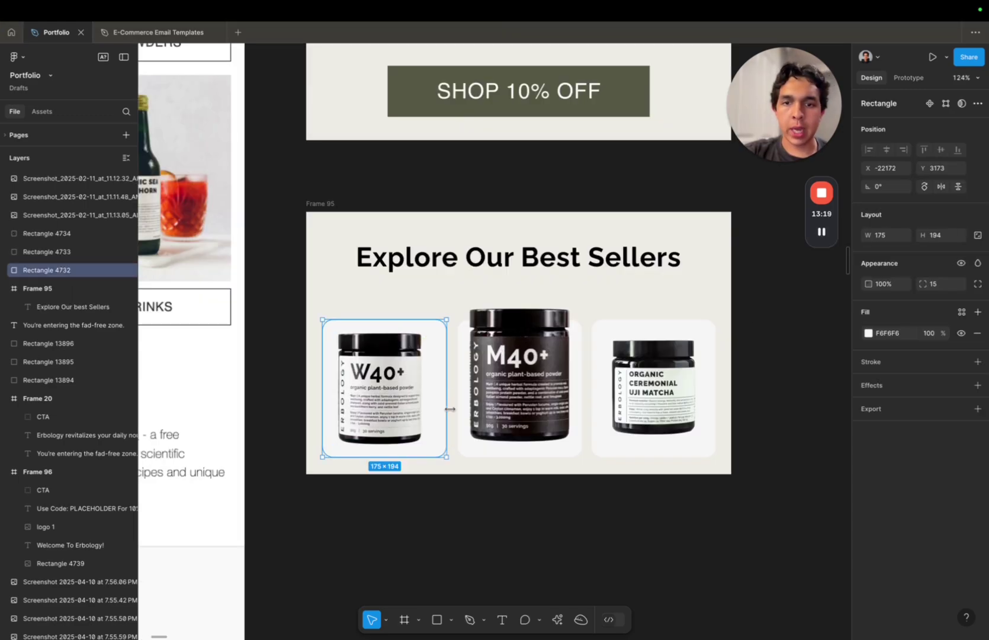
pyautogui.scroll(3, 447, 403)
pyautogui.scroll(-5, 433, 338)
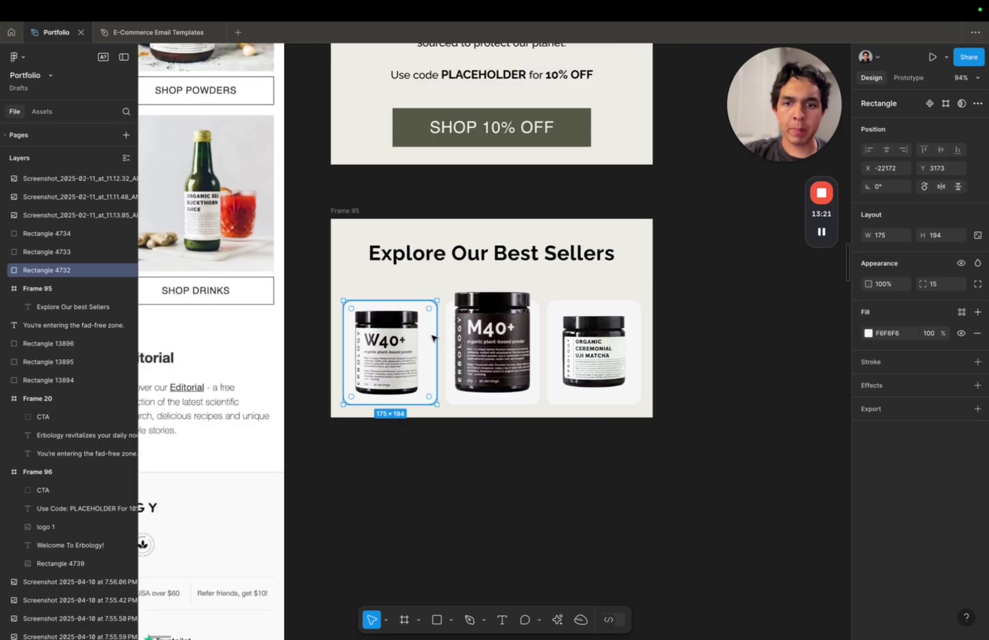
pyautogui.click(569, 341)
pyautogui.scroll(8, 555, 336)
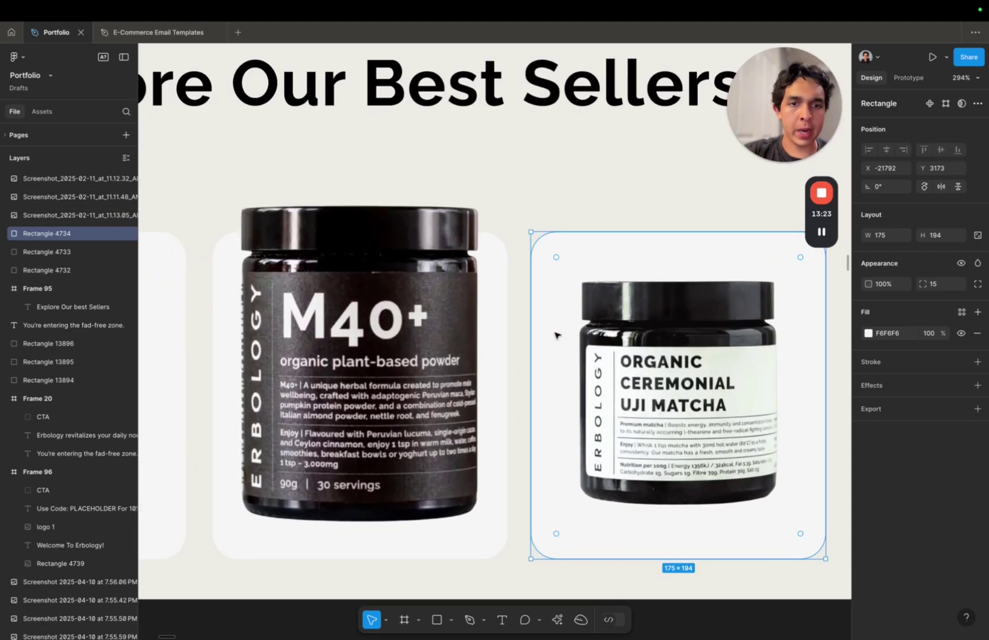
pyautogui.hscroll(4, 770, 269)
pyautogui.click(728, 296)
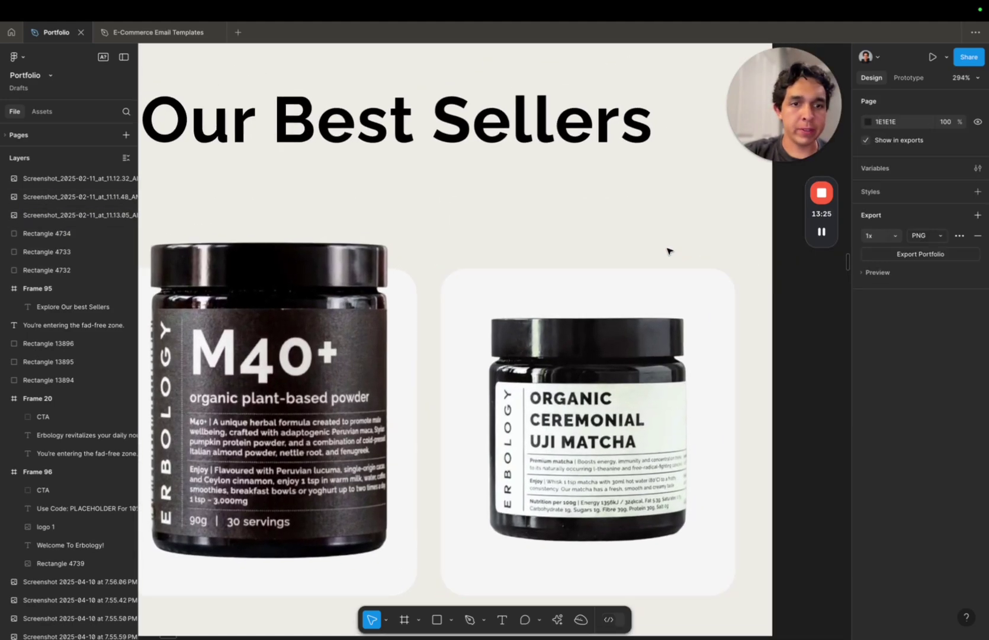
pyautogui.scroll(-8, 569, 427)
pyautogui.click(569, 426)
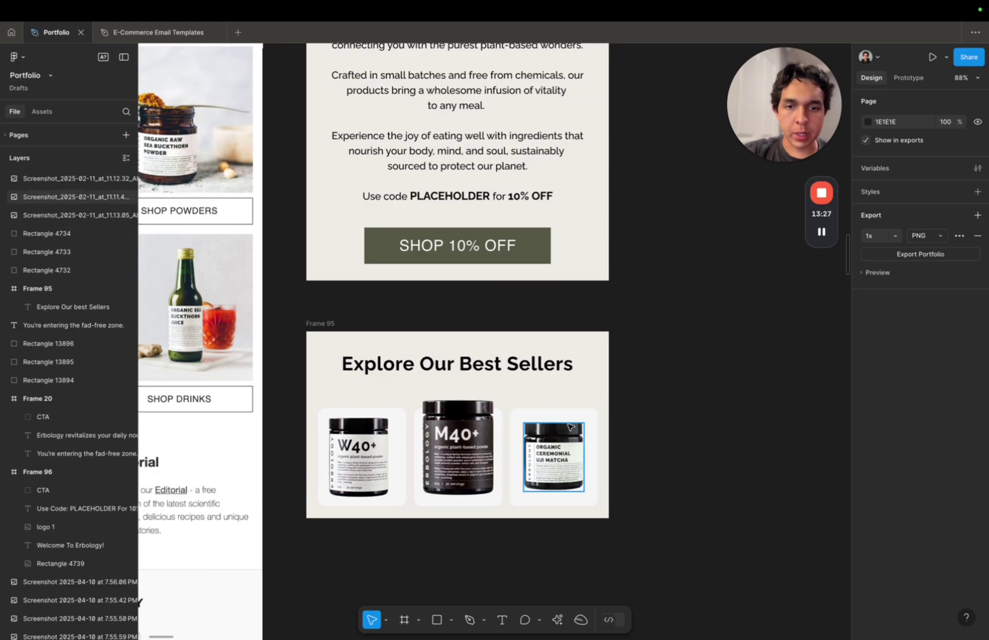
pyautogui.scroll(8, 569, 427)
pyautogui.scroll(-3, 591, 320)
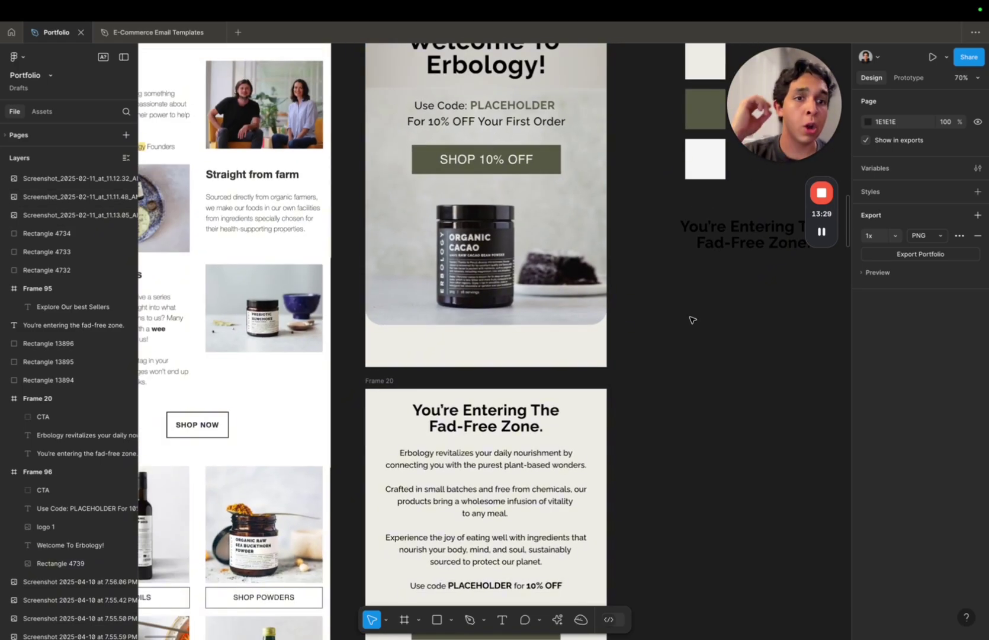
pyautogui.click(708, 320)
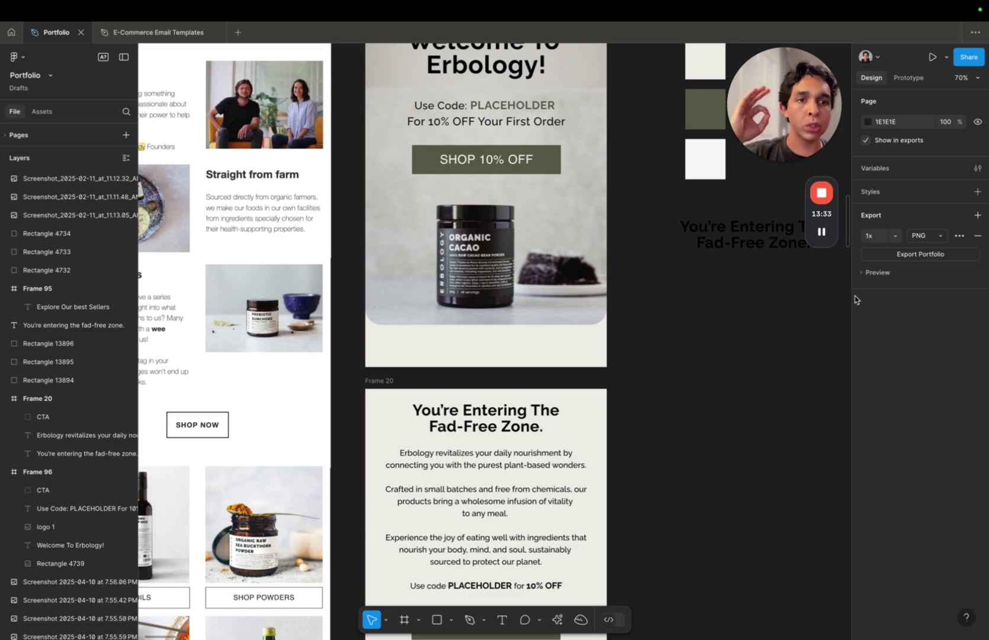
# - Lock Frame 96 and move Frame 20 up over its empty lower strip, just below the hero image
pyautogui.scroll(-5, 673, 359)
pyautogui.click(592, 241)
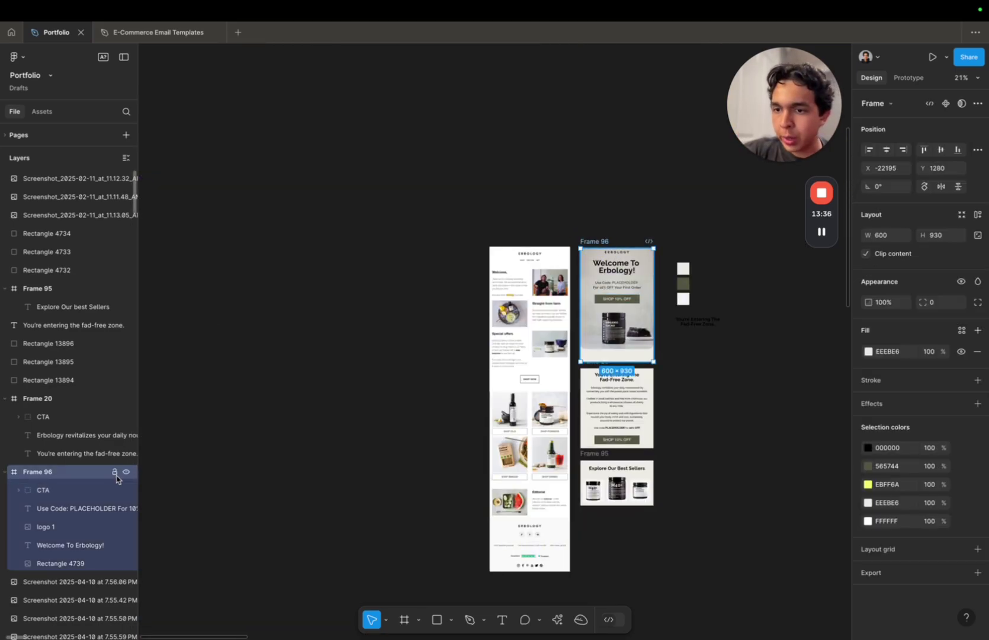
pyautogui.click(114, 471)
pyautogui.click(371, 463)
pyautogui.moveTo(604, 362); pyautogui.dragTo(601, 348)
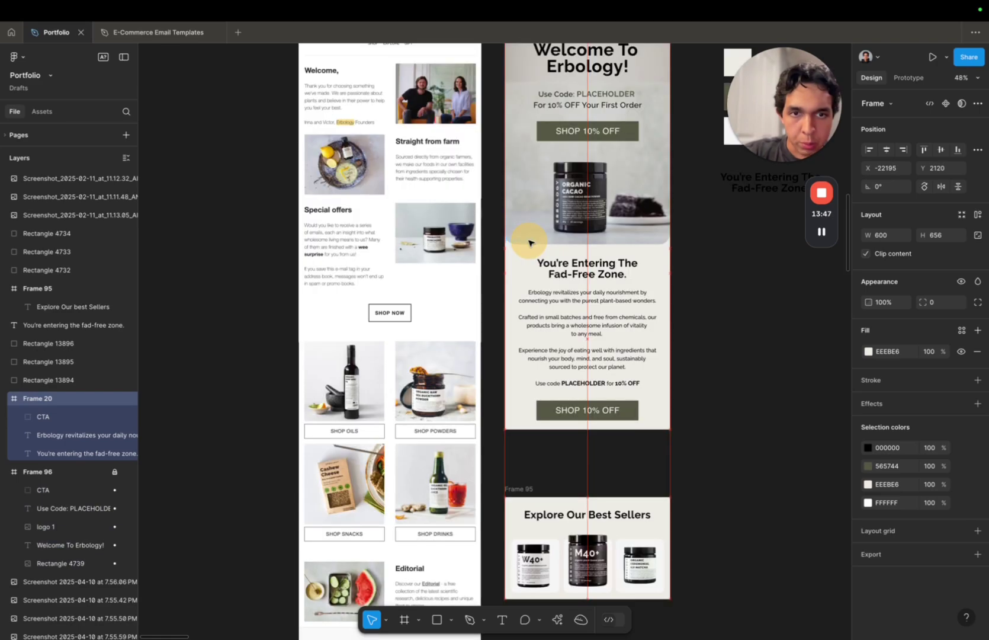
pyautogui.click(713, 254)
pyautogui.scroll(-3, 569, 316)
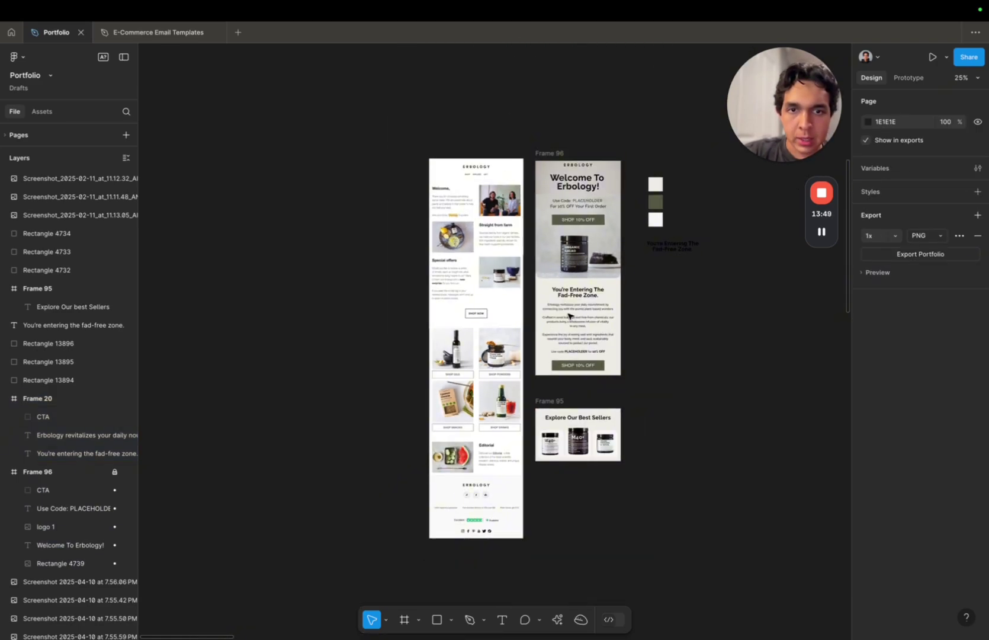
pyautogui.moveTo(559, 403)
pyautogui.mouseDown()
pyautogui.moveTo(555, 391)
pyautogui.moveTo(559, 402)
pyautogui.mouseUp()
pyautogui.click(669, 413)
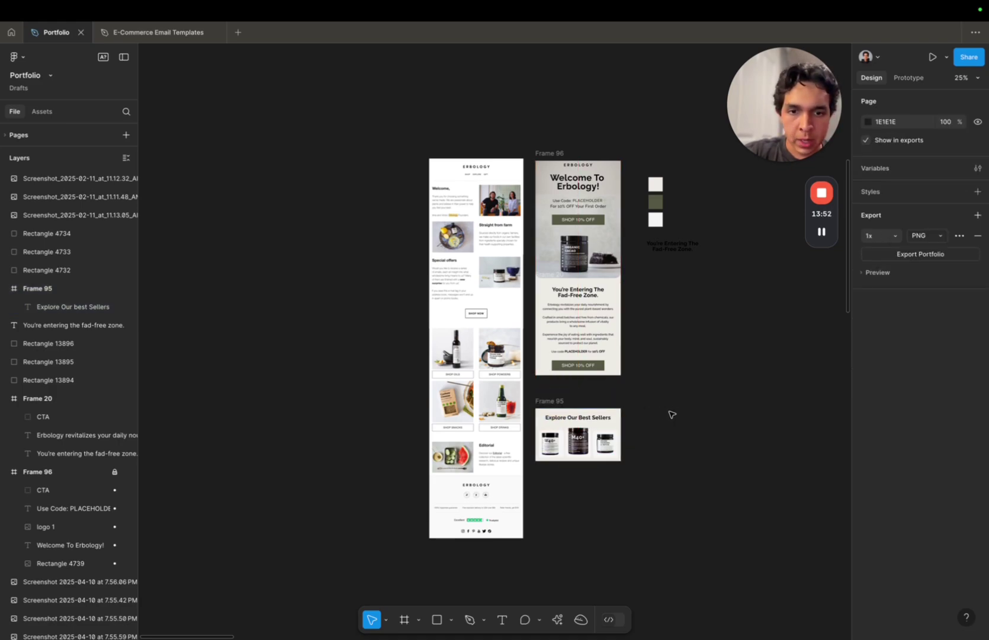
pyautogui.click(617, 439)
pyautogui.click(646, 408)
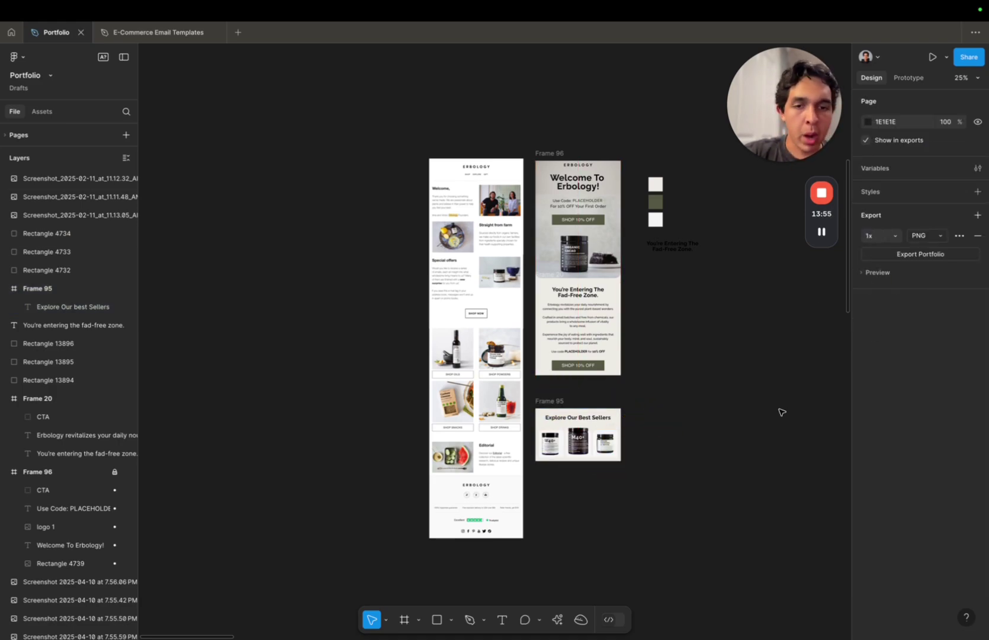
# - Nest the three jar screenshots and Rectangles 4732, 4733 and 4734 inside Frame 95, above its headline layer
pyautogui.click(66, 178)
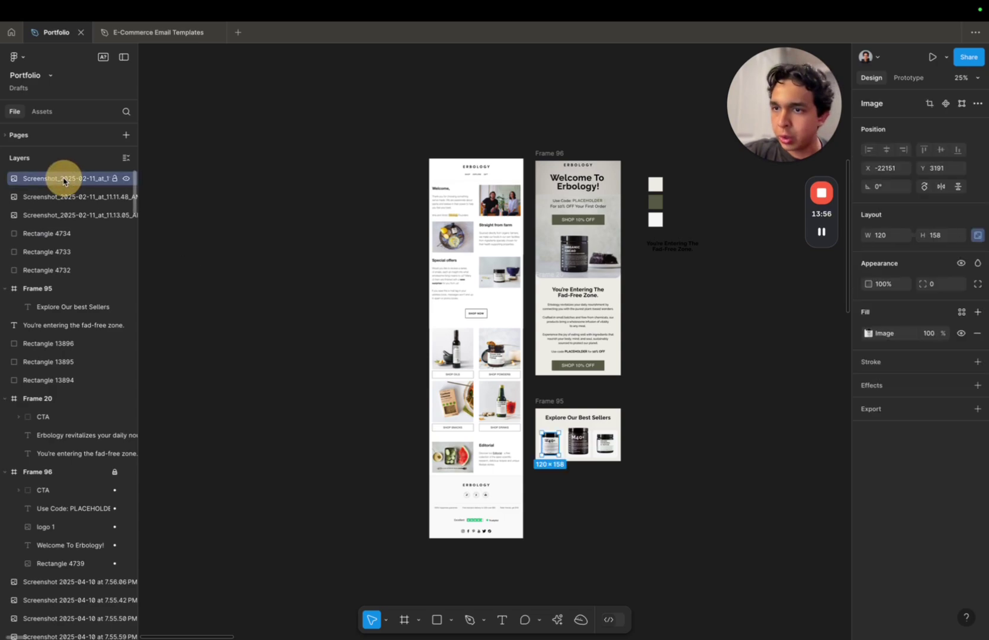
pyautogui.keyDown('shift'); pyautogui.click(63, 270); pyautogui.keyUp('shift')
pyautogui.moveTo(63, 274); pyautogui.dragTo(68, 304)
pyautogui.click(278, 373)
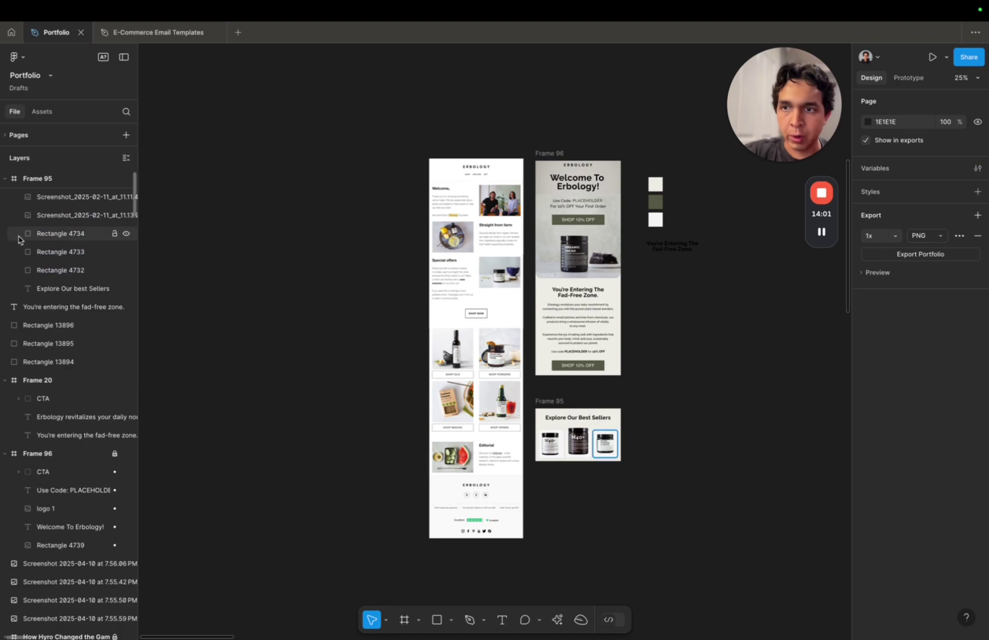
# - Lock Frame 20 and move Frame 95 up to Y 2788 so it sits flush beneath it
pyautogui.click(116, 398)
pyautogui.click(116, 398)
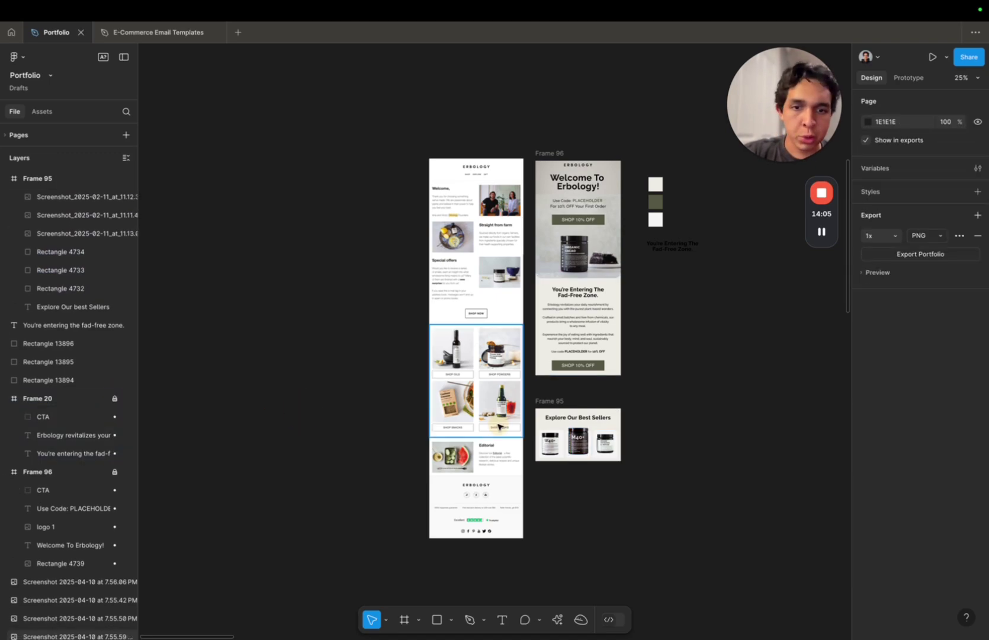
pyautogui.moveTo(551, 401); pyautogui.dragTo(554, 367)
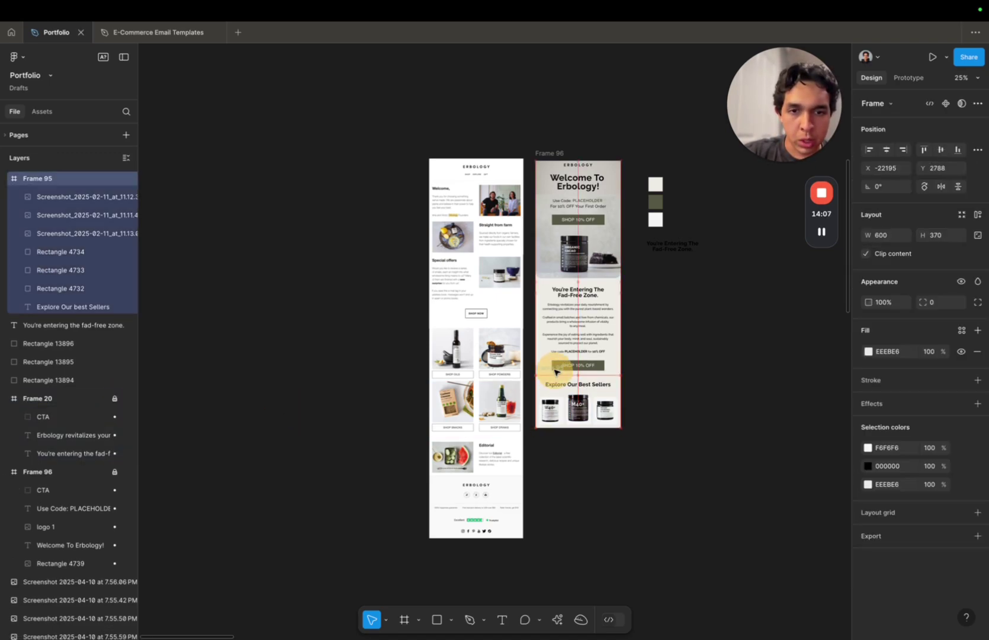
pyautogui.click(671, 367)
# - Delete the spare "You're Entering The Fad-Free Zone." text below the color swatches beside the email
pyautogui.scroll(5, 581, 265)
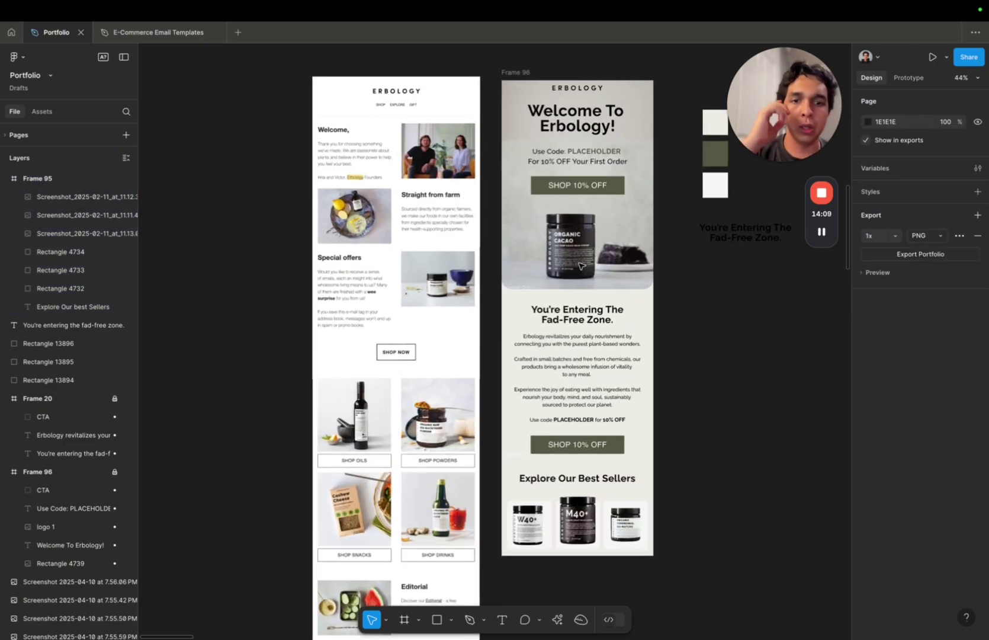
pyautogui.scroll(-5, 582, 264)
pyautogui.click(668, 246)
pyautogui.press('Delete')
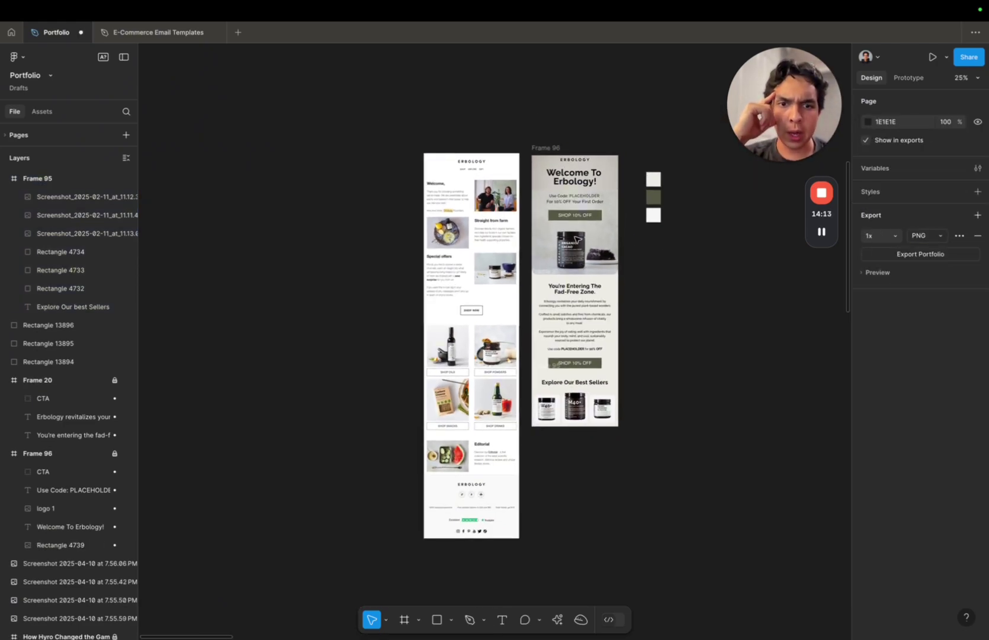
pyautogui.scroll(5, 577, 238)
pyautogui.scroll(-4, 577, 238)
pyautogui.scroll(-4, 520, 352)
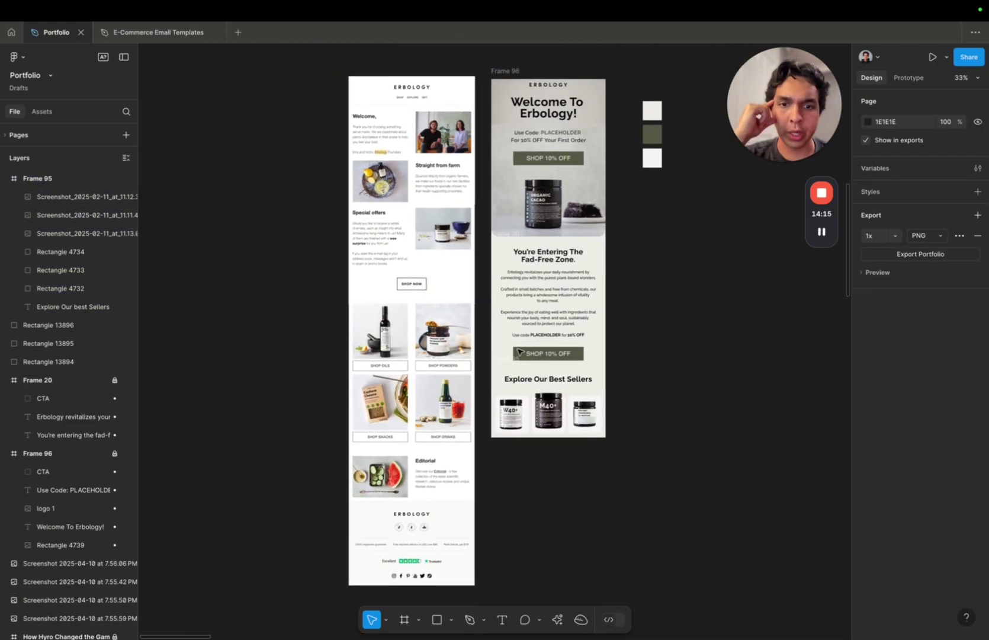
pyautogui.moveTo(629, 232)
pyautogui.mouseDown()
pyautogui.moveTo(531, 301)
pyautogui.moveTo(486, 372)
pyautogui.mouseUp()
pyautogui.moveTo(653, 216); pyautogui.dragTo(470, 389)
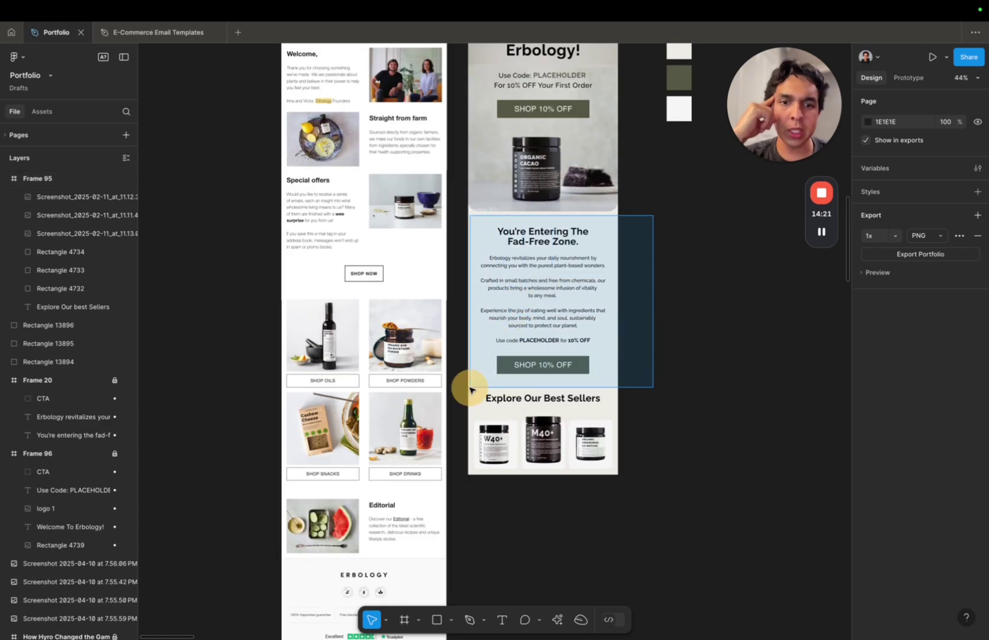
pyautogui.moveTo(637, 217); pyautogui.dragTo(456, 409)
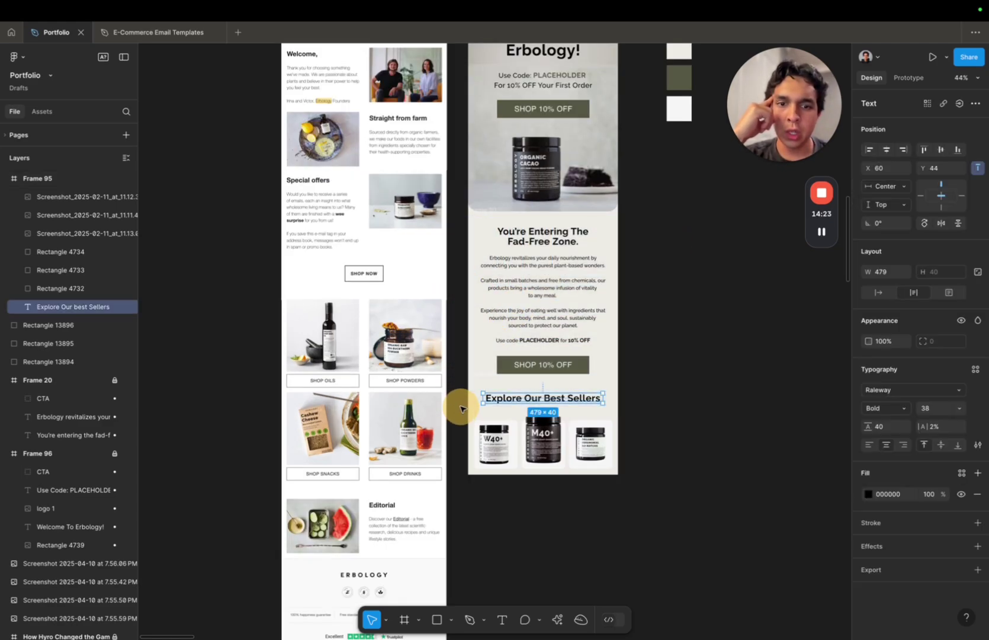
pyautogui.click(647, 327)
# - Duplicate the light rounded card behind the third best-seller jar and place the copy on the empty canvas beside the email
pyautogui.keyDown('ctrl'); pyautogui.scroll(5, 592, 441); pyautogui.keyUp('ctrl')
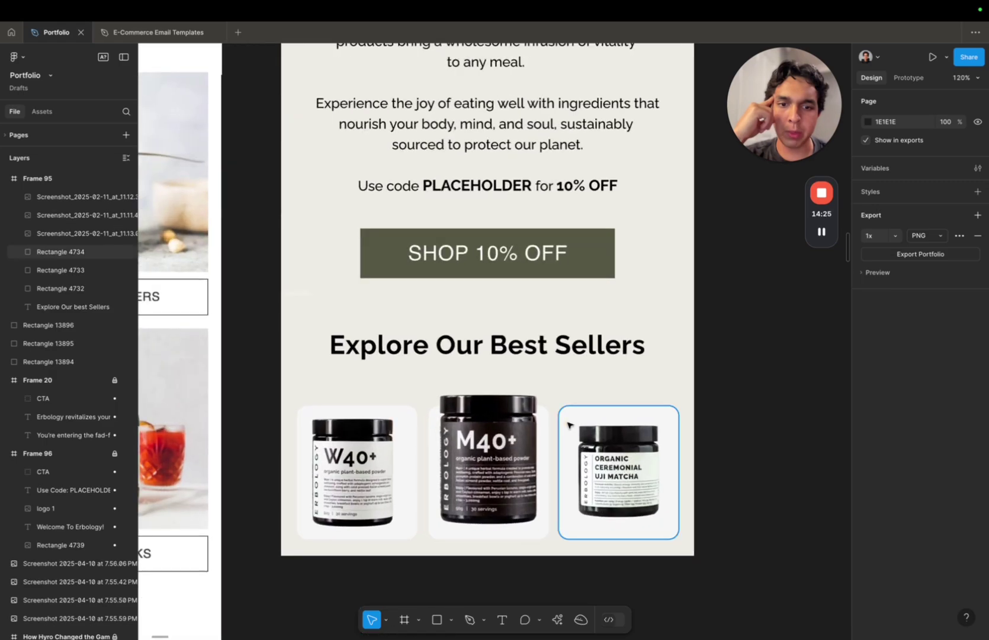
pyautogui.click(669, 414)
pyautogui.click(734, 400)
pyautogui.click(663, 437)
pyautogui.keyDown('ctrl'); pyautogui.scroll(-5, 731, 405); pyautogui.keyUp('ctrl')
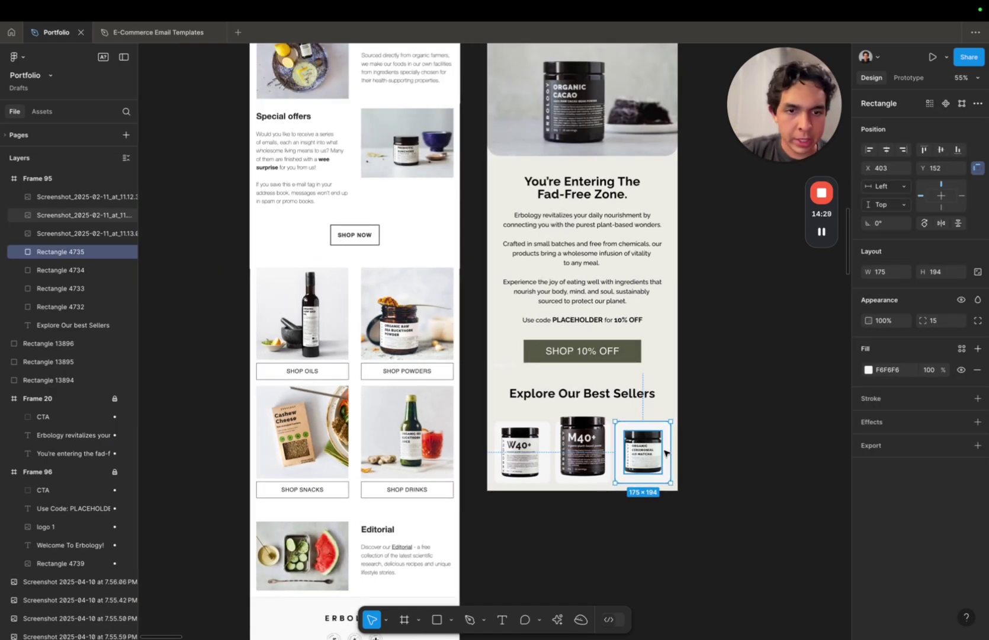
pyautogui.keyDown('alt'); pyautogui.moveTo(666, 453); pyautogui.dragTo(755, 221); pyautogui.keyUp('alt')
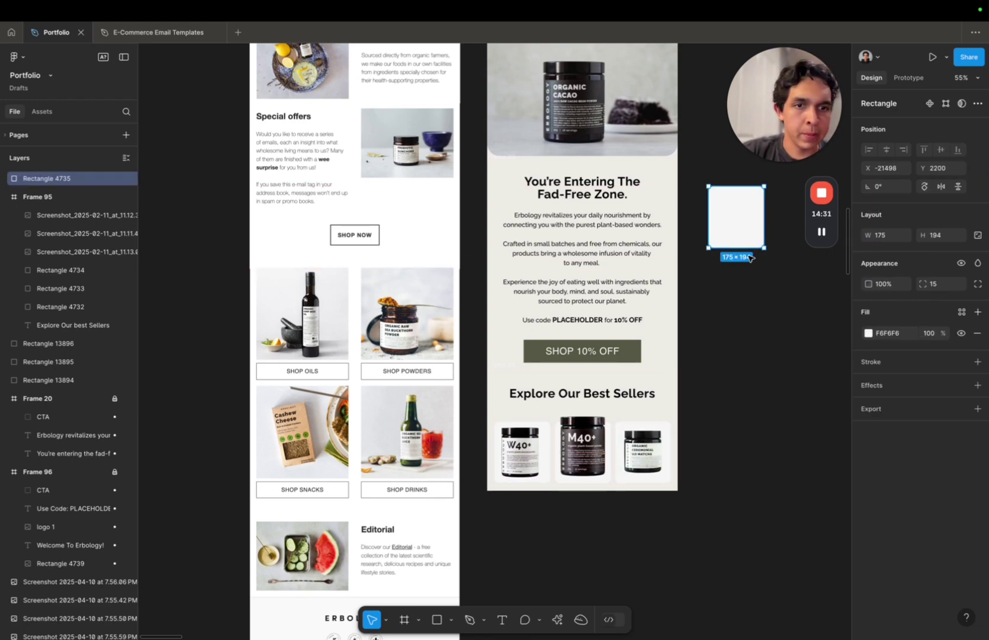
# - Resize the copied card to 500 wide and about 684 tall and place it over the bridge section's text
pyautogui.click(883, 237)
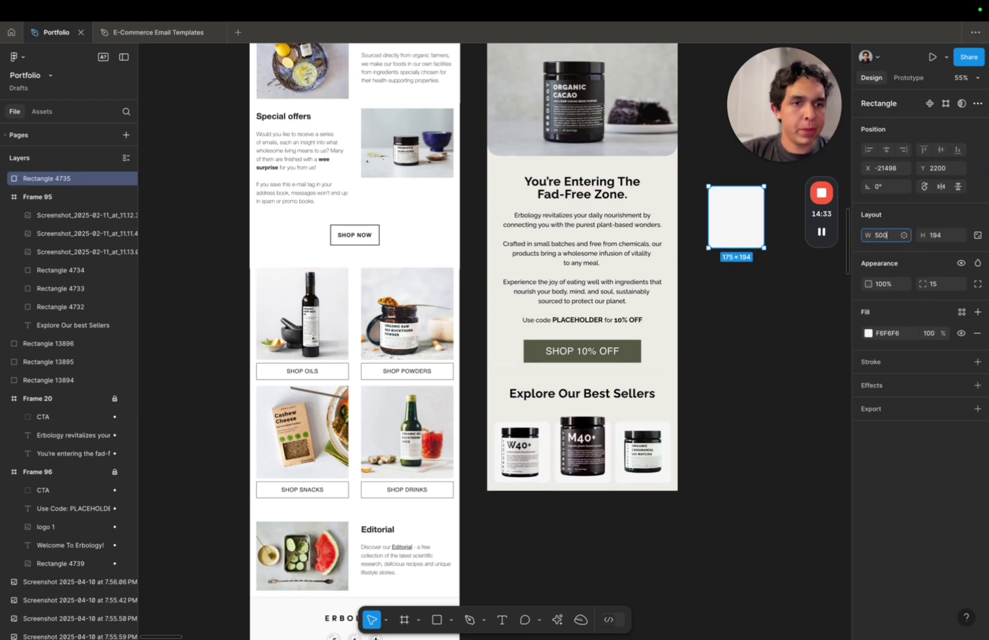
pyautogui.write('500')
pyautogui.press('Return')
pyautogui.click(778, 256)
pyautogui.click(769, 243)
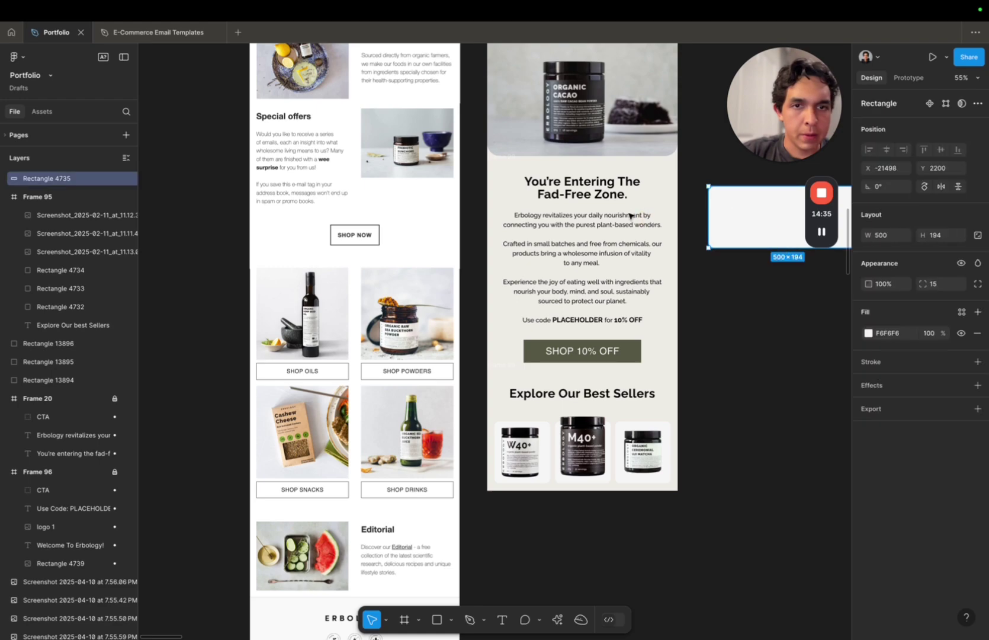
pyautogui.click(610, 185)
pyautogui.click(770, 212)
pyautogui.moveTo(773, 248); pyautogui.dragTo(775, 403)
pyautogui.moveTo(770, 364); pyautogui.dragTo(564, 325)
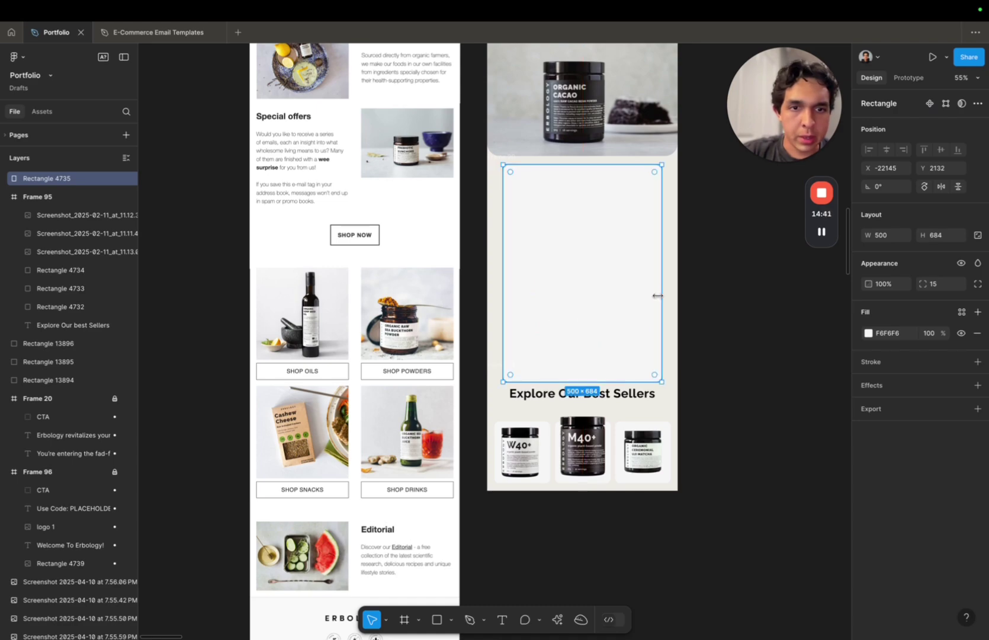
# - Set the card's width to 550 and center it horizontally over the bridge section
pyautogui.click(894, 235)
pyautogui.write('550')
pyautogui.press('Return')
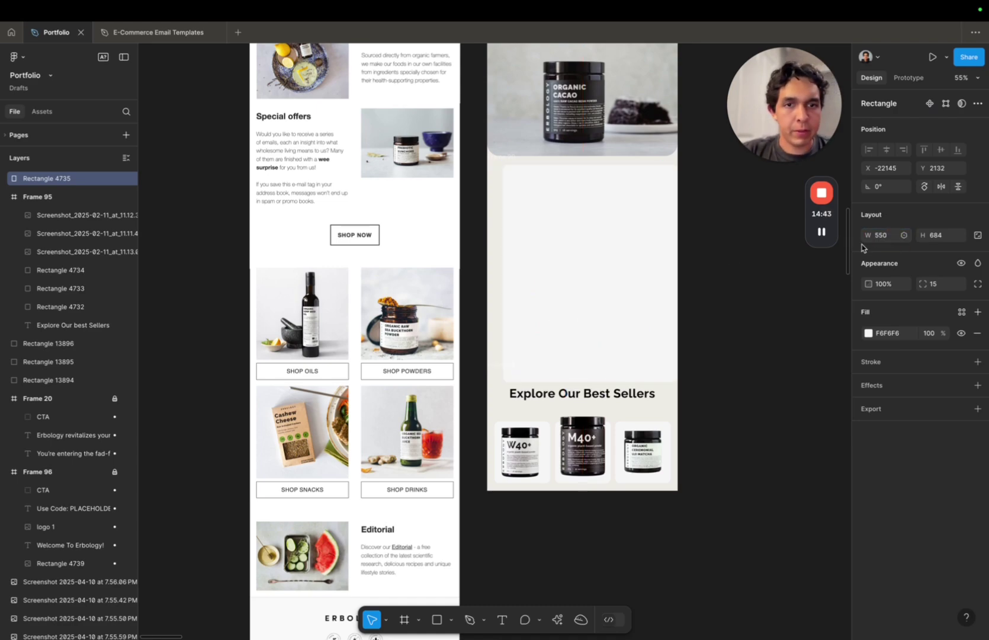
pyautogui.moveTo(647, 261); pyautogui.dragTo(635, 259)
# - Nest the card inside Frame 20 as its lowest layer, behind the text and button, 646 tall at Y 0
pyautogui.moveTo(81, 185)
pyautogui.mouseDown()
pyautogui.moveTo(80, 210)
pyautogui.moveTo(77, 187)
pyautogui.mouseUp()
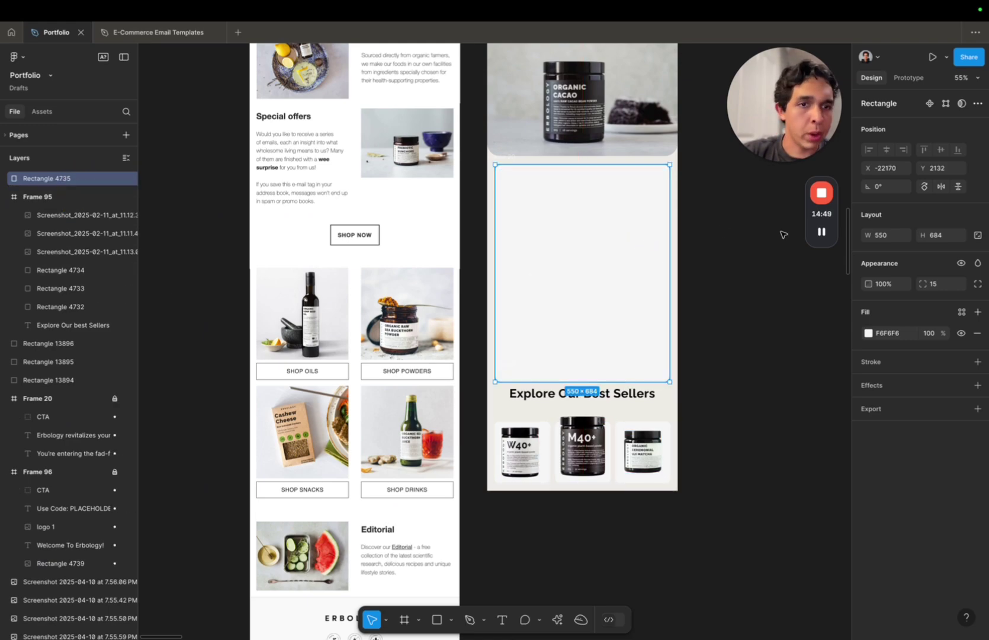
pyautogui.click(744, 278)
pyautogui.scroll(5, 660, 181)
pyautogui.click(661, 181)
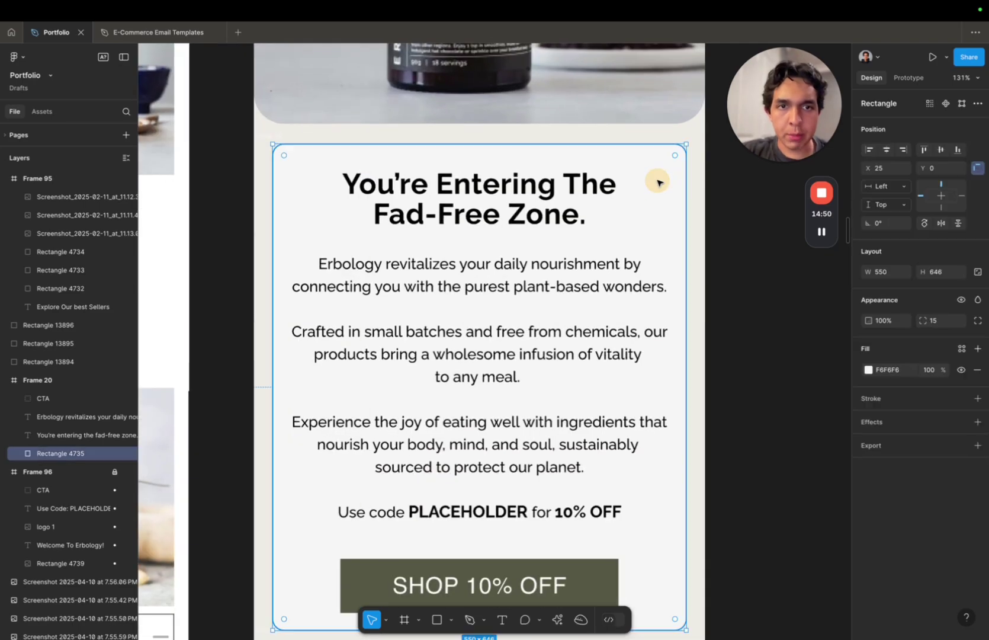
pyautogui.click(788, 289)
pyautogui.scroll(-5, 776, 255)
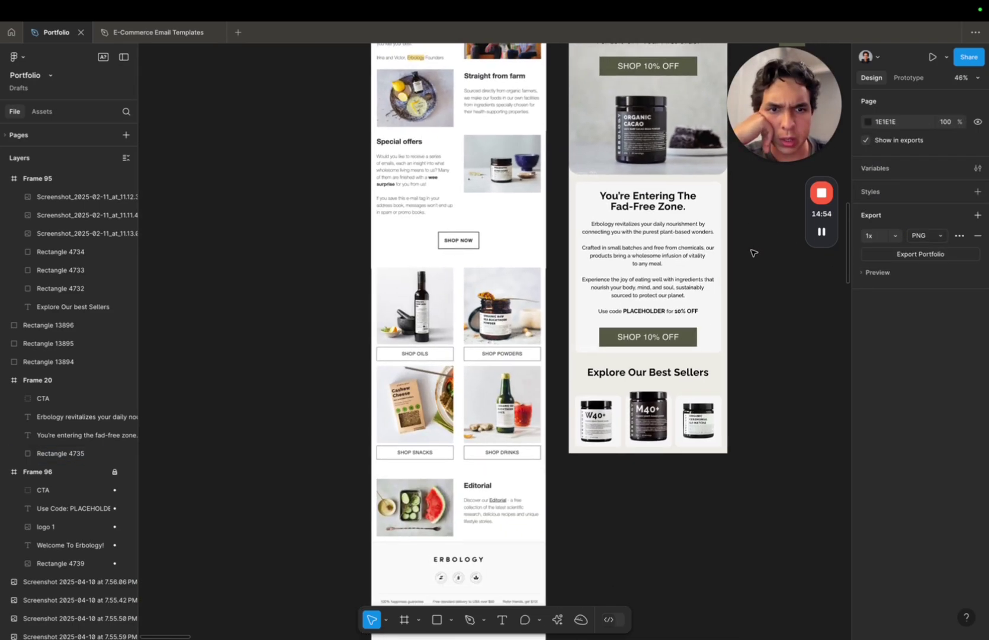
# - Examine how the new bridge card looks against its headline, the color swatches and the rest of the email
pyautogui.hscroll(2, 753, 253)
pyautogui.click(654, 252)
pyautogui.scroll(2, 779, 257)
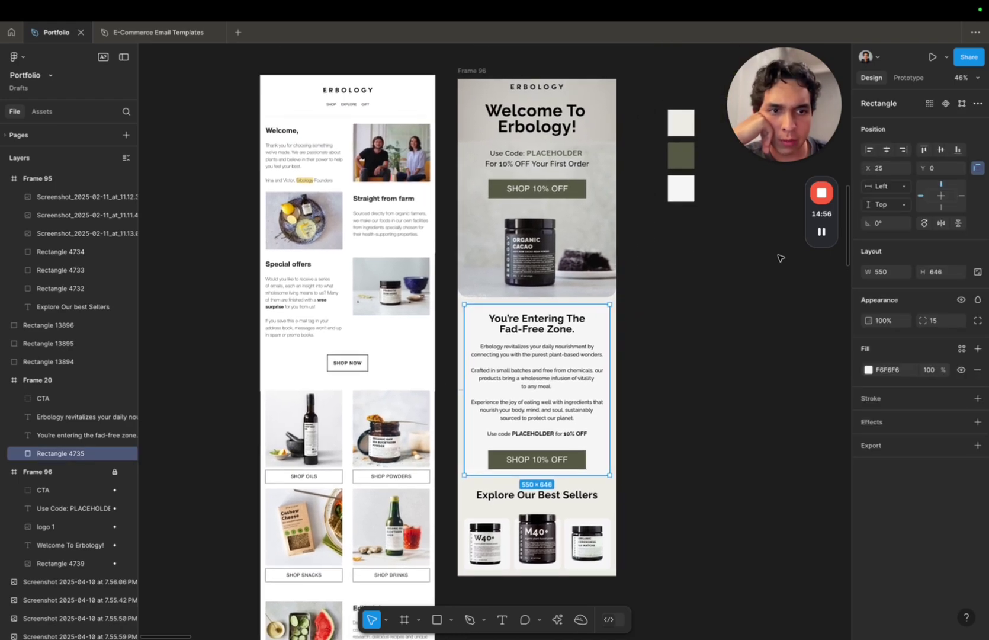
pyautogui.scroll(1, 779, 257)
pyautogui.hscroll(1, 779, 257)
pyautogui.click(687, 210)
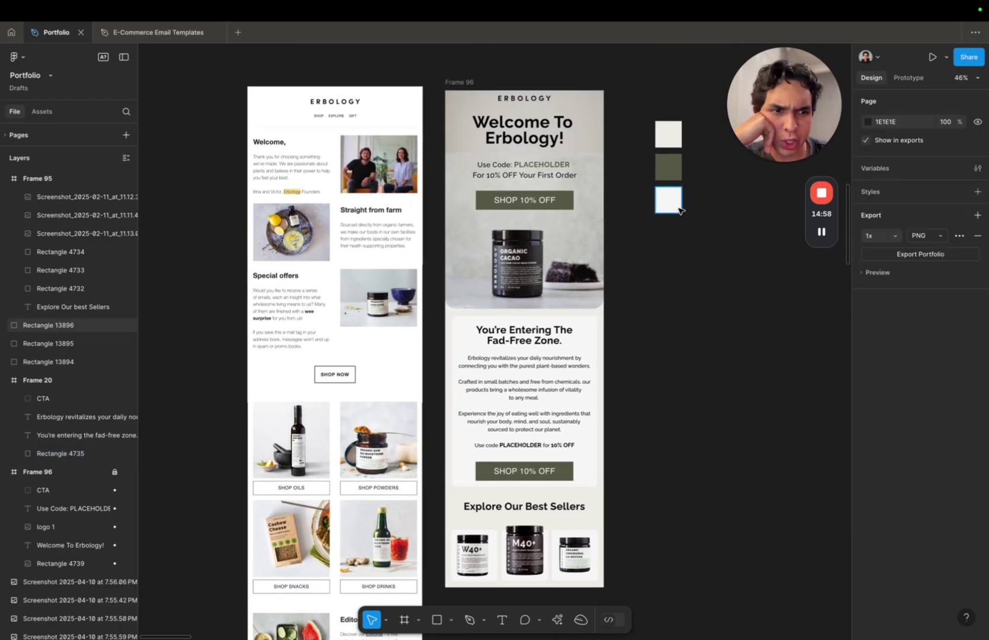
pyautogui.click(668, 201)
pyautogui.click(744, 271)
pyautogui.click(567, 341)
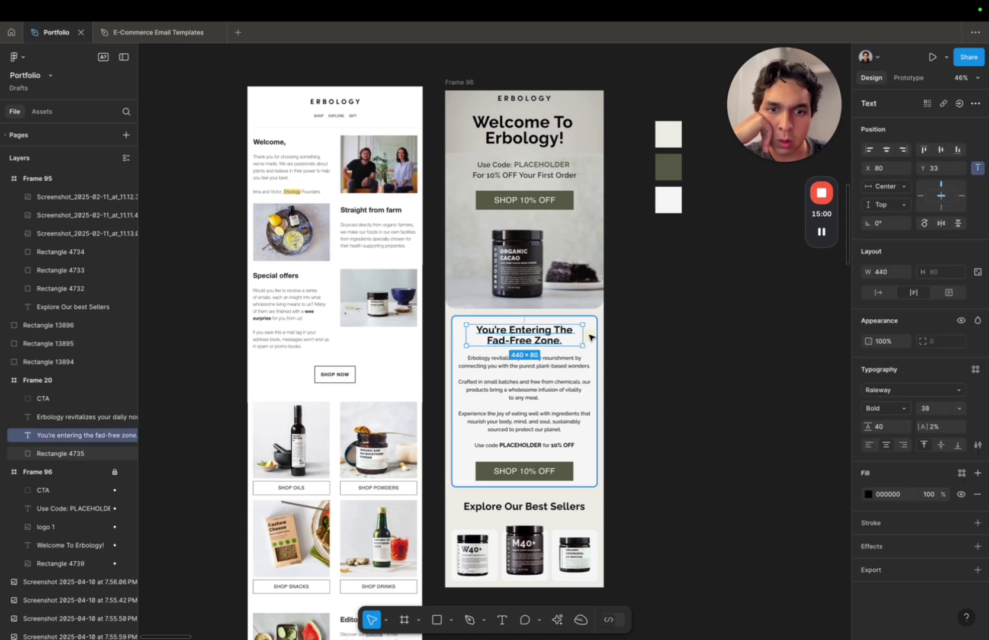
pyautogui.click(590, 337)
pyautogui.scroll(-2, 592, 337)
pyautogui.click(623, 331)
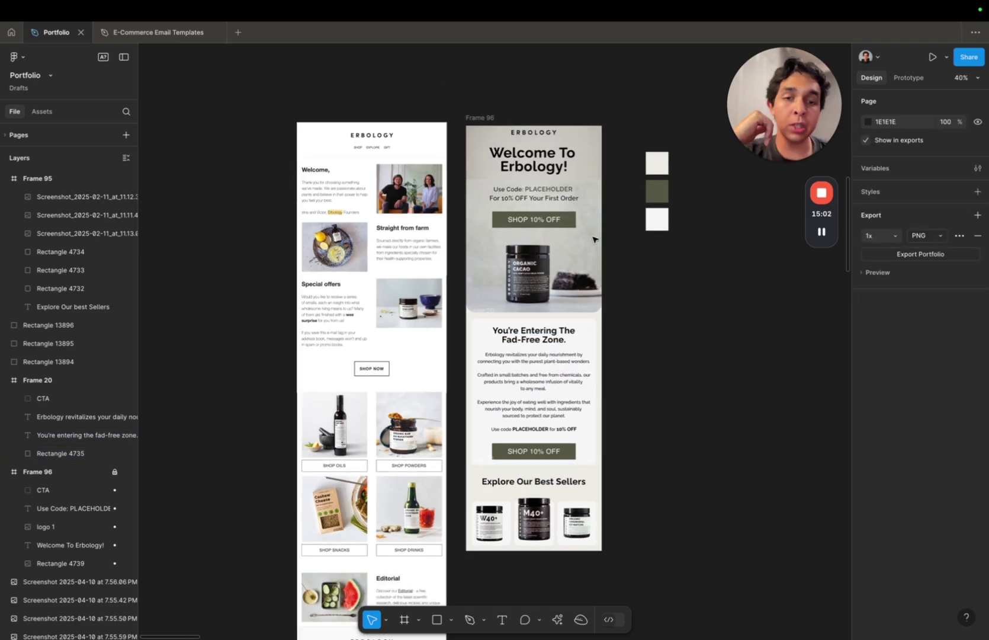
pyautogui.scroll(-2, 593, 239)
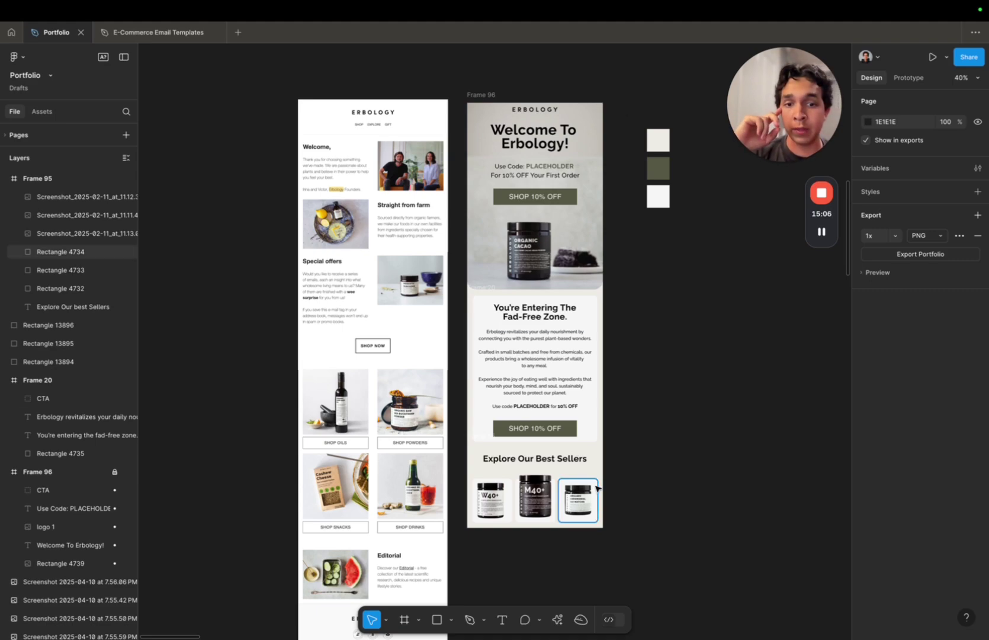
# - Examine the best-sellers headline, jars and the space below them at the end of the email
pyautogui.moveTo(621, 446); pyautogui.dragTo(470, 550)
pyautogui.click(473, 547)
pyautogui.scroll(2, 556, 503)
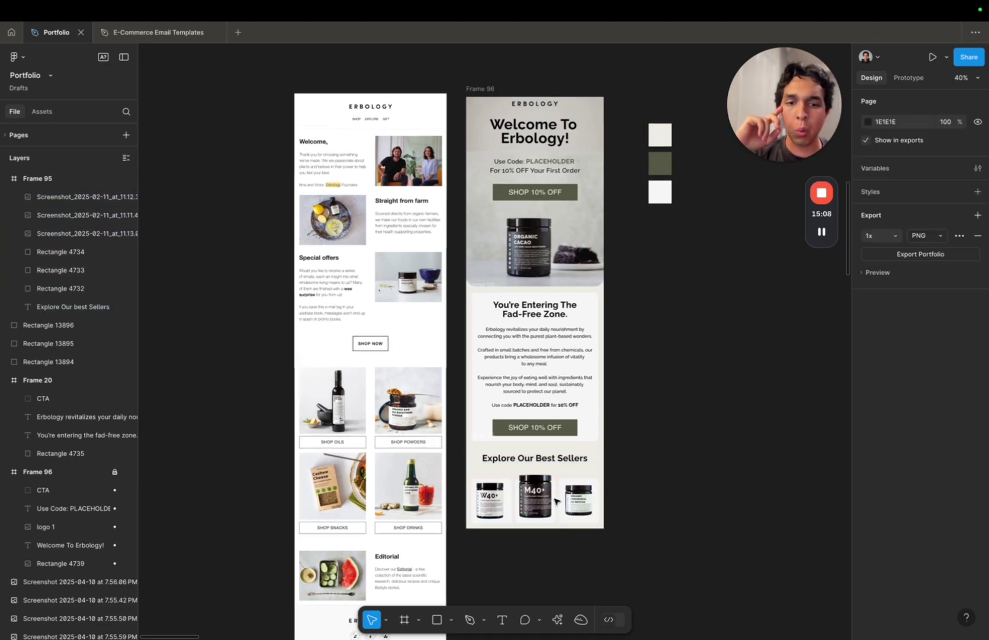
pyautogui.moveTo(681, 440); pyautogui.dragTo(452, 563)
pyautogui.click(475, 567)
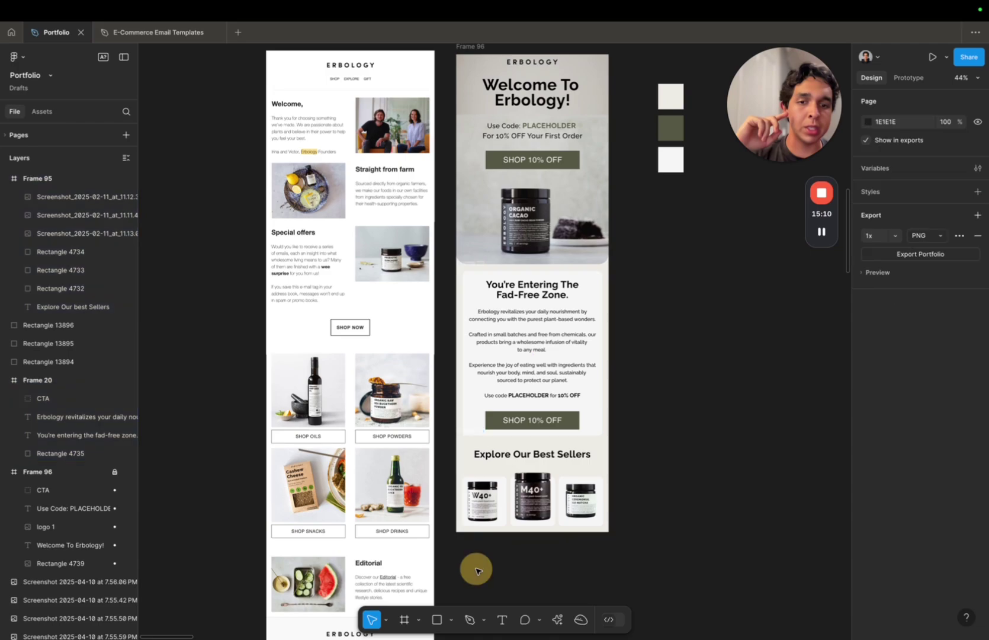
pyautogui.moveTo(622, 443); pyautogui.dragTo(590, 559)
pyautogui.click(590, 559)
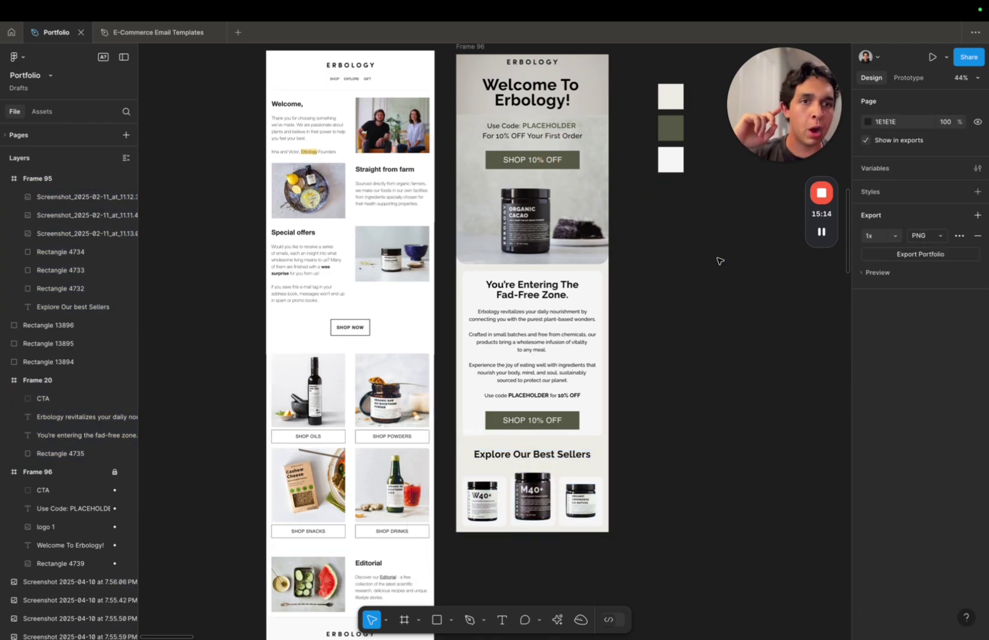
# - Add a copy of the SHOP 10% OFF button to Frame 95, centered below the three jars at Y 389
pyautogui.scroll(2, 533, 148)
pyautogui.hscroll(-2, 533, 148)
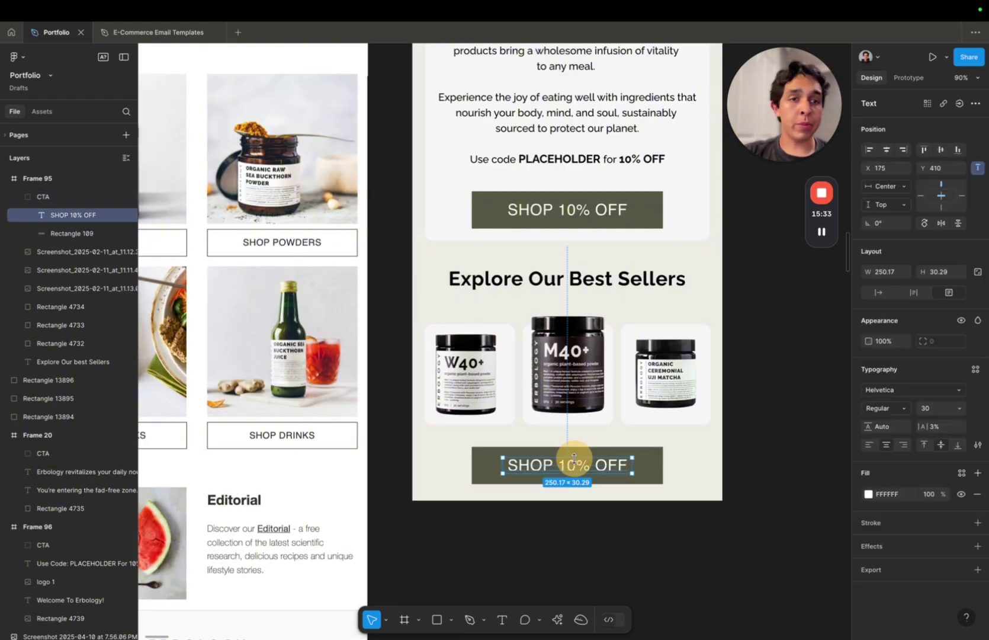
pyautogui.click(565, 460)
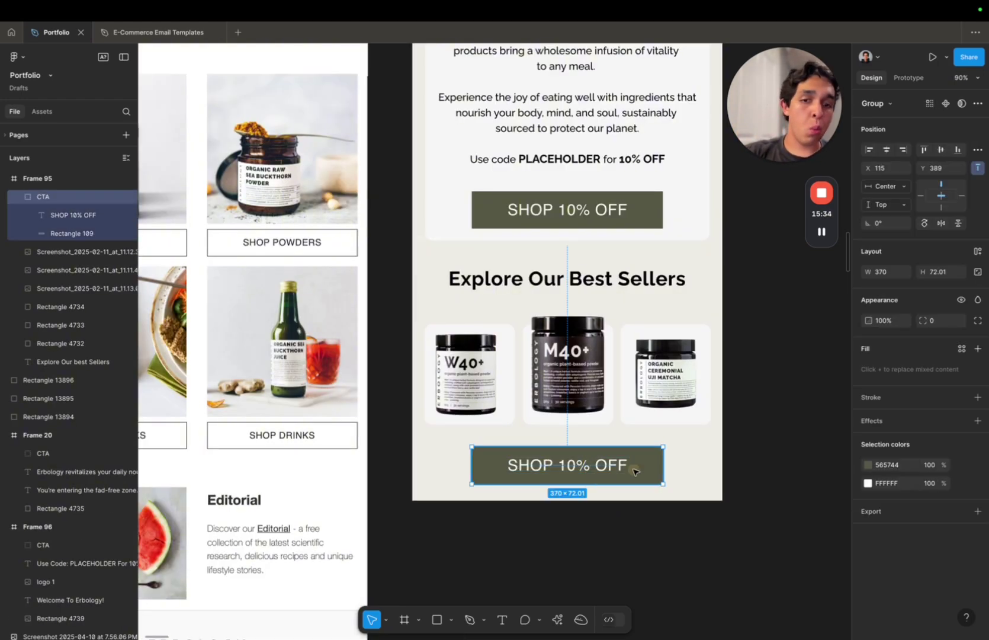
pyautogui.click(607, 552)
pyautogui.scroll(-5, 607, 552)
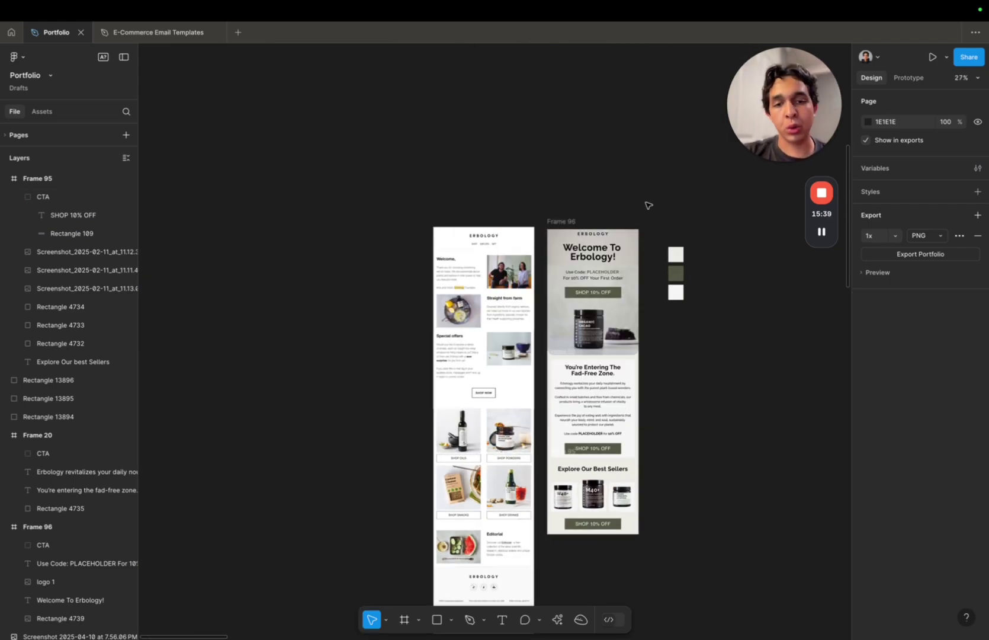
# - Inspect the best-sellers section and its button up close and within the whole email
pyautogui.scroll(5, 551, 530)
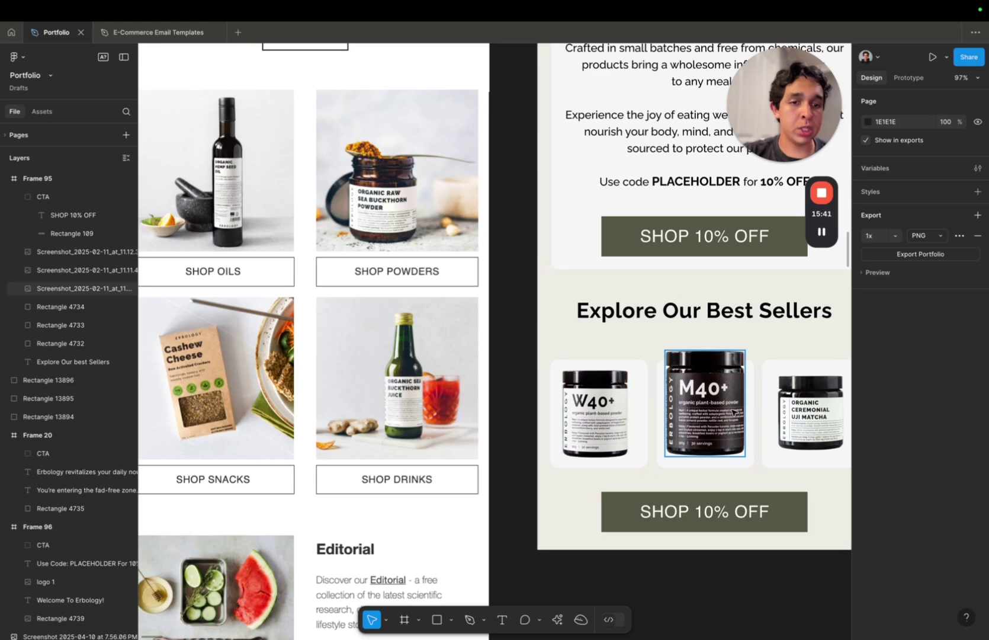
pyautogui.hscroll(5, 732, 412)
pyautogui.scroll(-2, 717, 409)
pyautogui.click(457, 513)
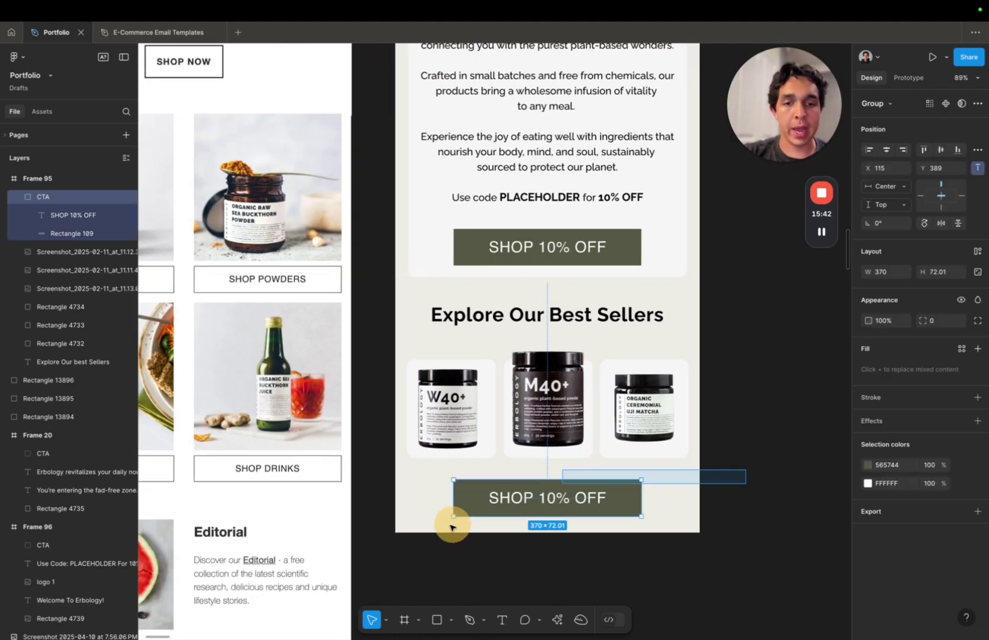
pyautogui.click(406, 555)
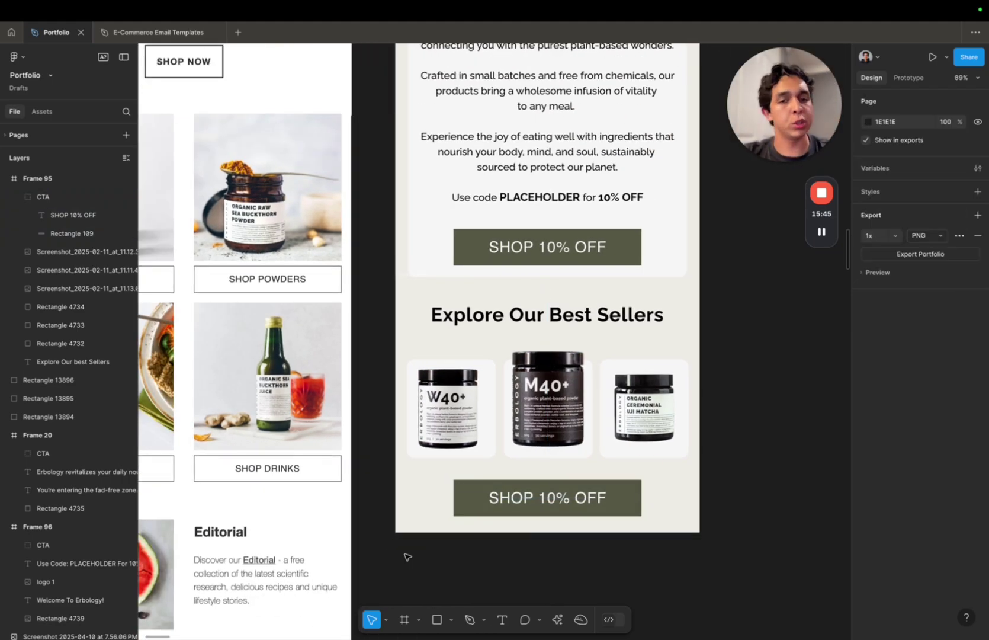
pyautogui.scroll(-8, 509, 514)
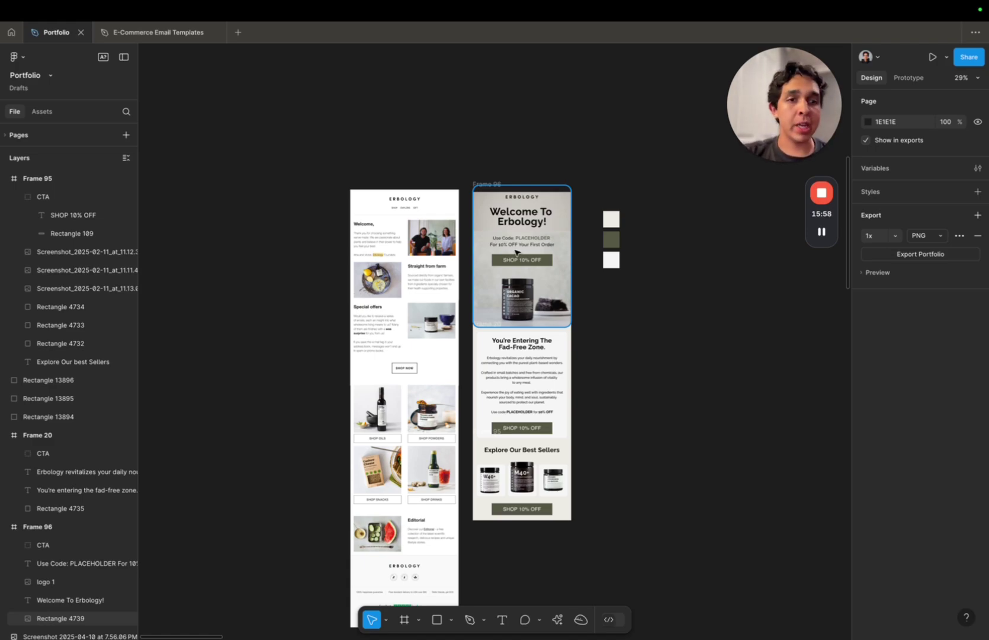
# - Switch to the E-Commerce Email Templates file and look over its Hero, Bridge and Product Sections
pyautogui.click(158, 32)
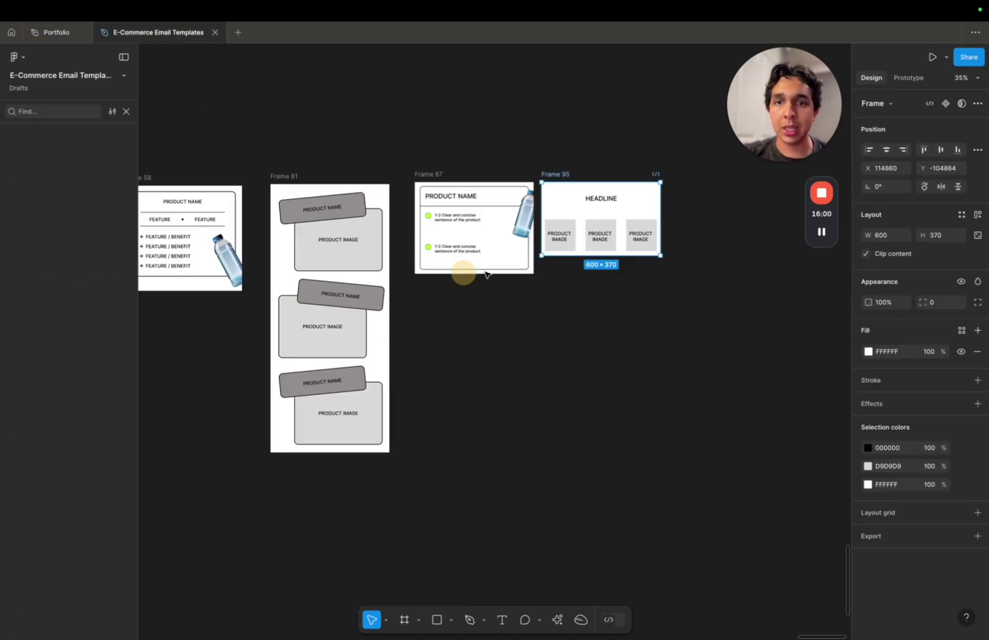
pyautogui.scroll(-10, 468, 269)
pyautogui.hscroll(-3, 485, 266)
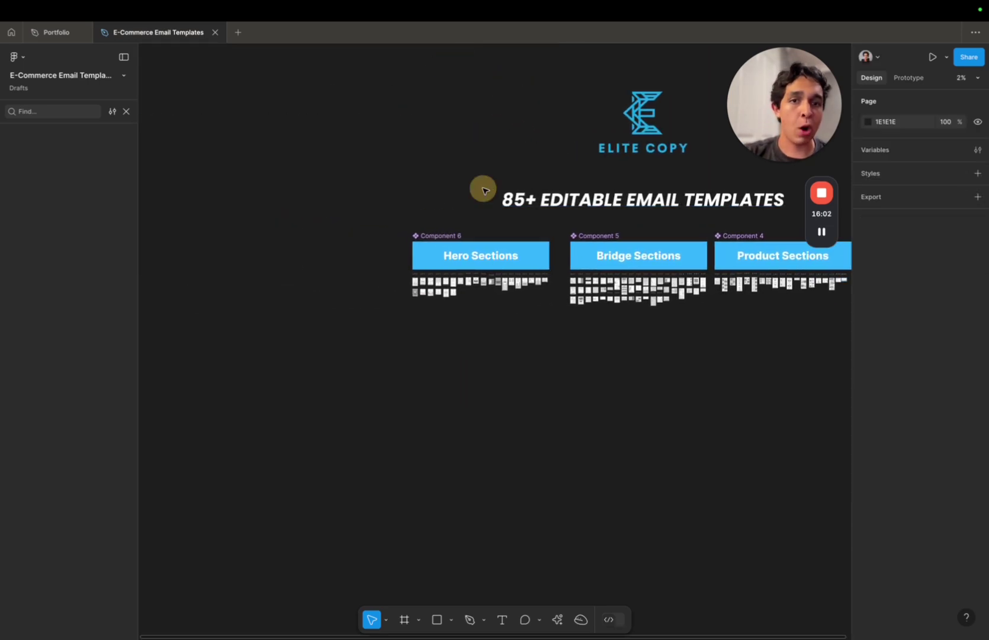
pyautogui.moveTo(481, 190); pyautogui.dragTo(762, 249)
pyautogui.click(407, 286)
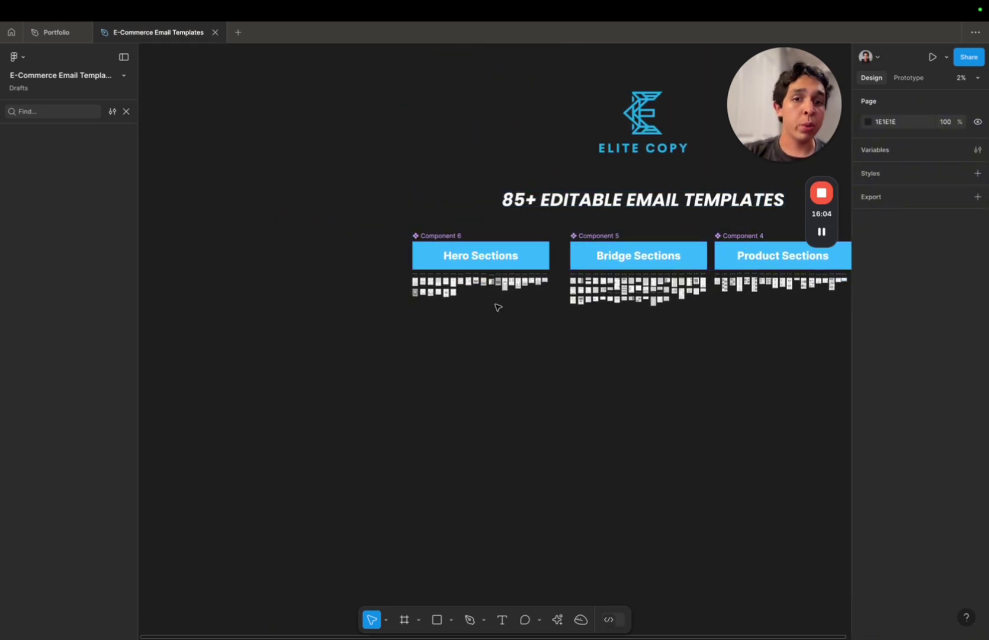